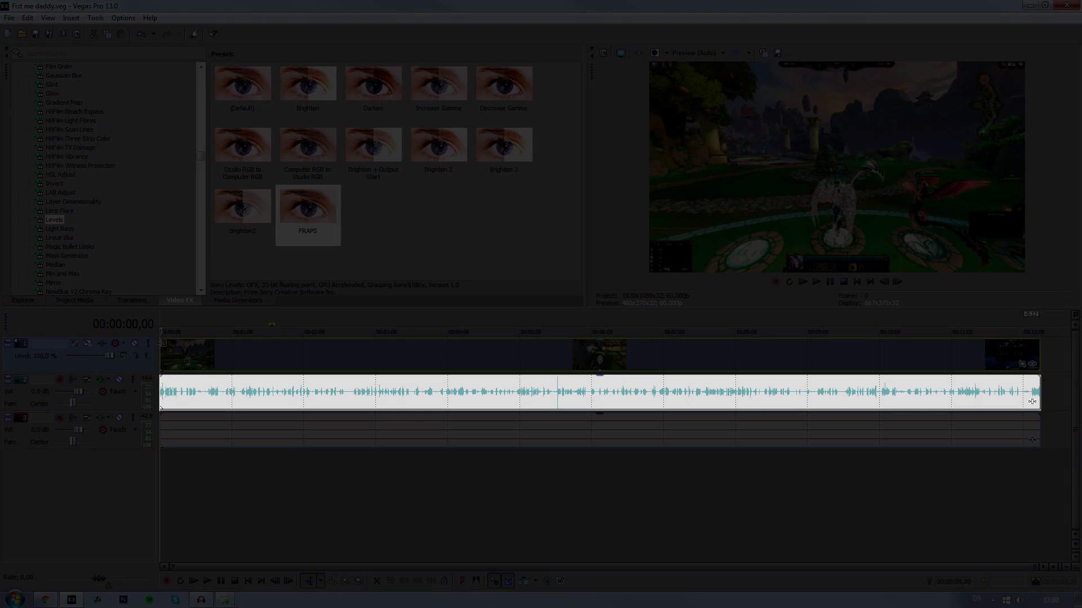
Disable resampling for the gameplay video clip on the timeline.
scroll(433, 360, up, 5)
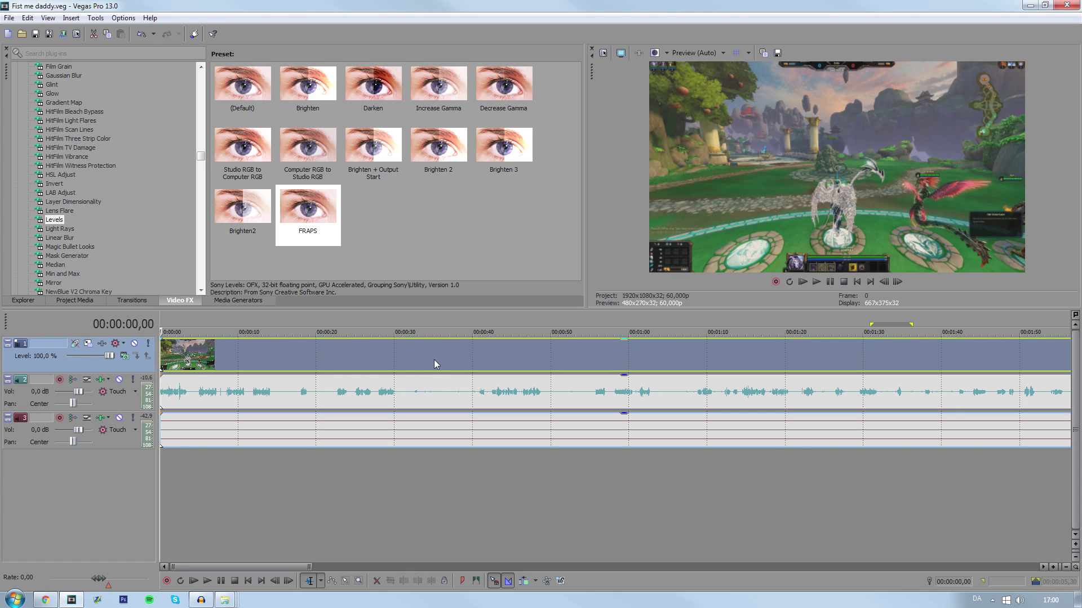
scroll(433, 359, down, 5)
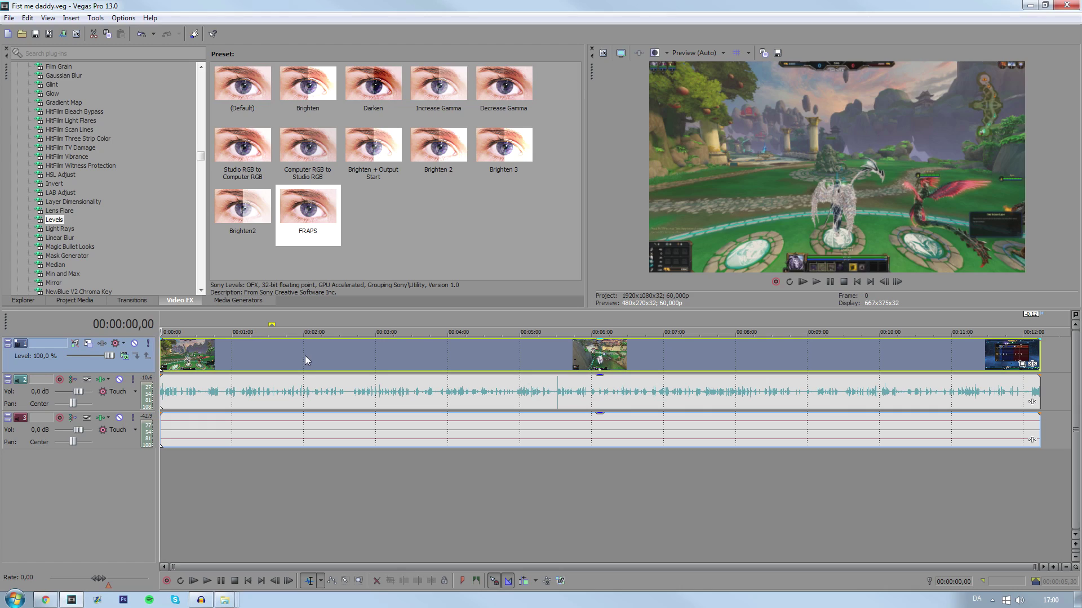
click(222, 352)
right_click(231, 353)
mouse_move(274, 496)
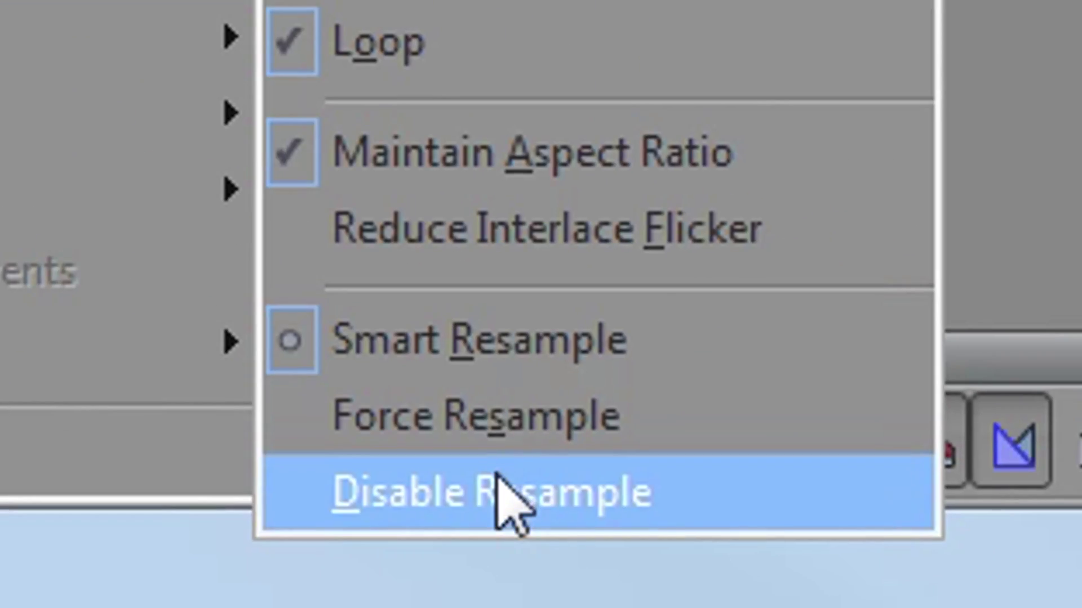
click(423, 589)
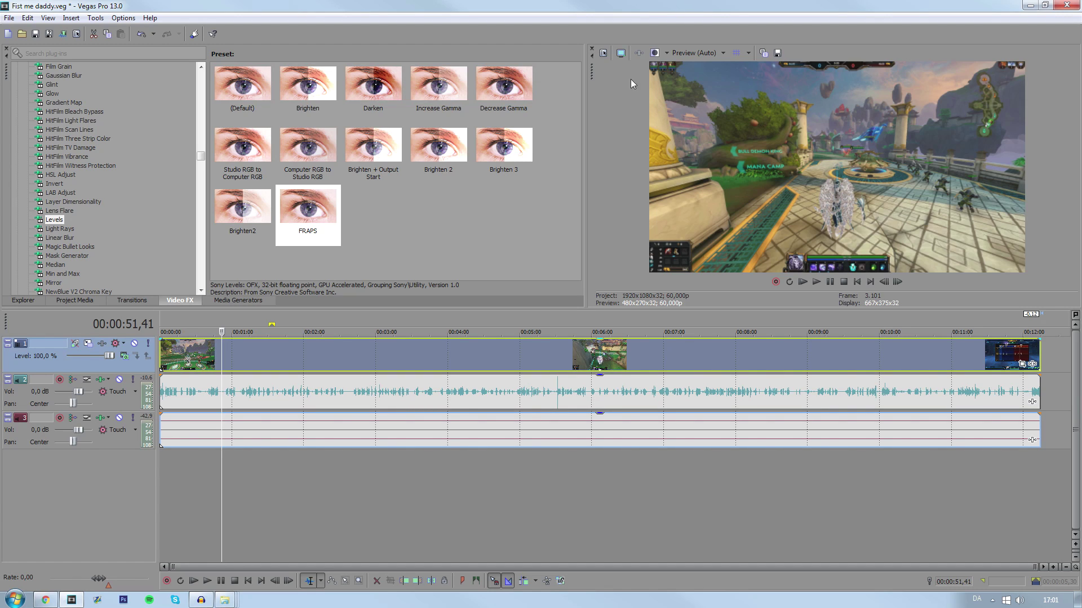
Review the project's video properties, including template, frame rate and rendering quality, and accept them.
key(alt+Return)
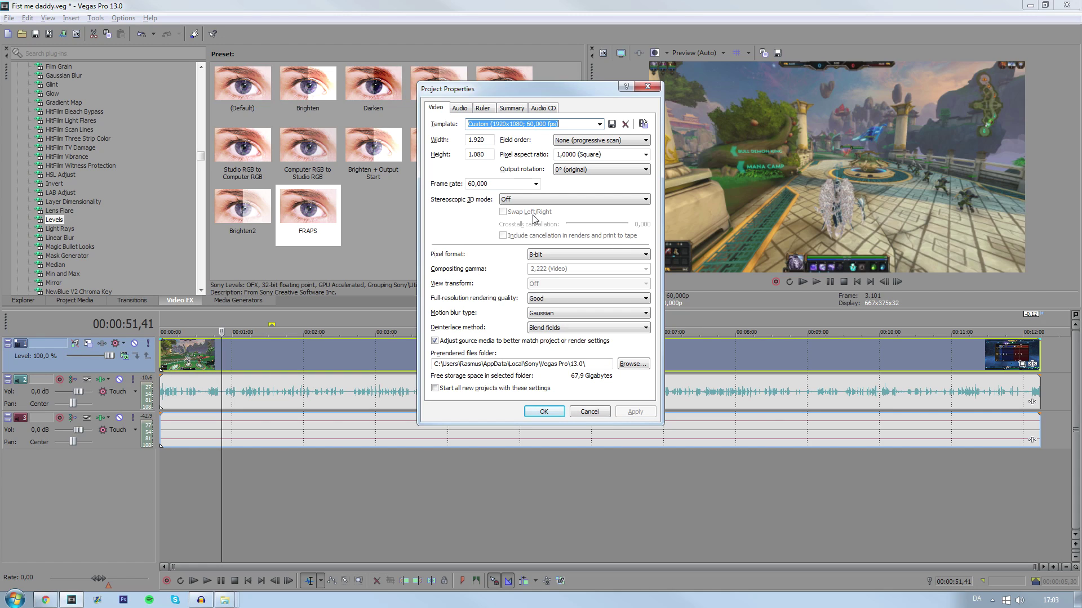
key(Return)
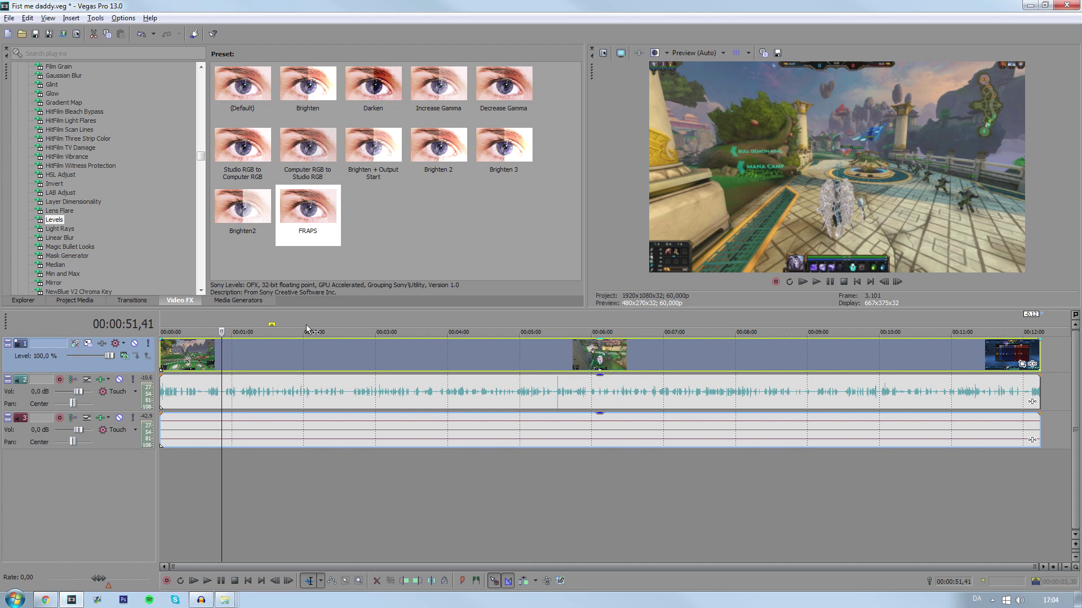
Apply the FRAPS preset of the Levels effect to the video clip and move the effect window clear of the preview.
click(58, 221)
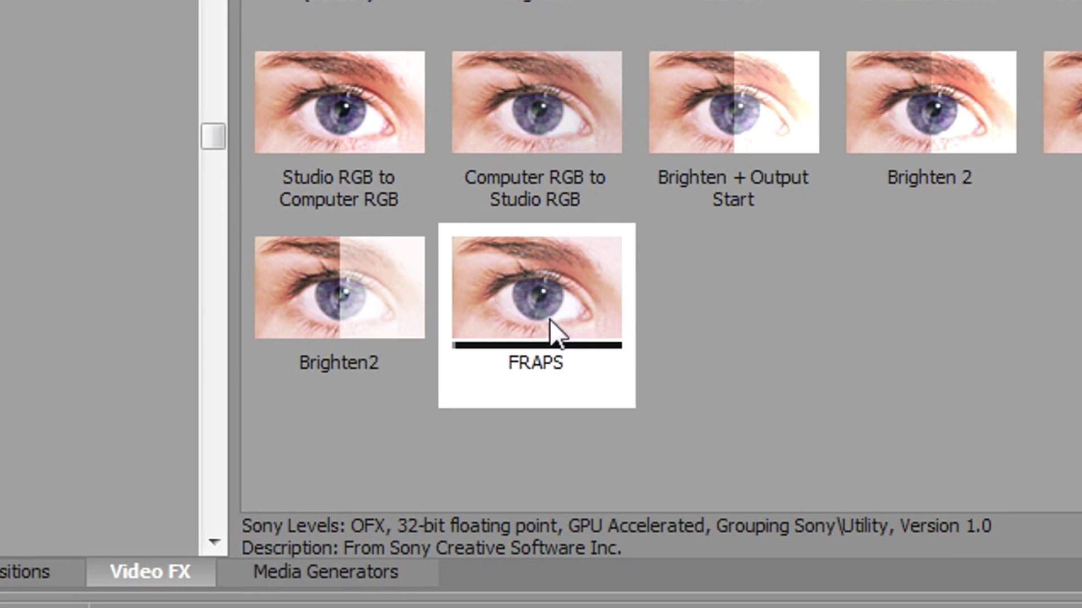
drag(559, 299, 252, 349)
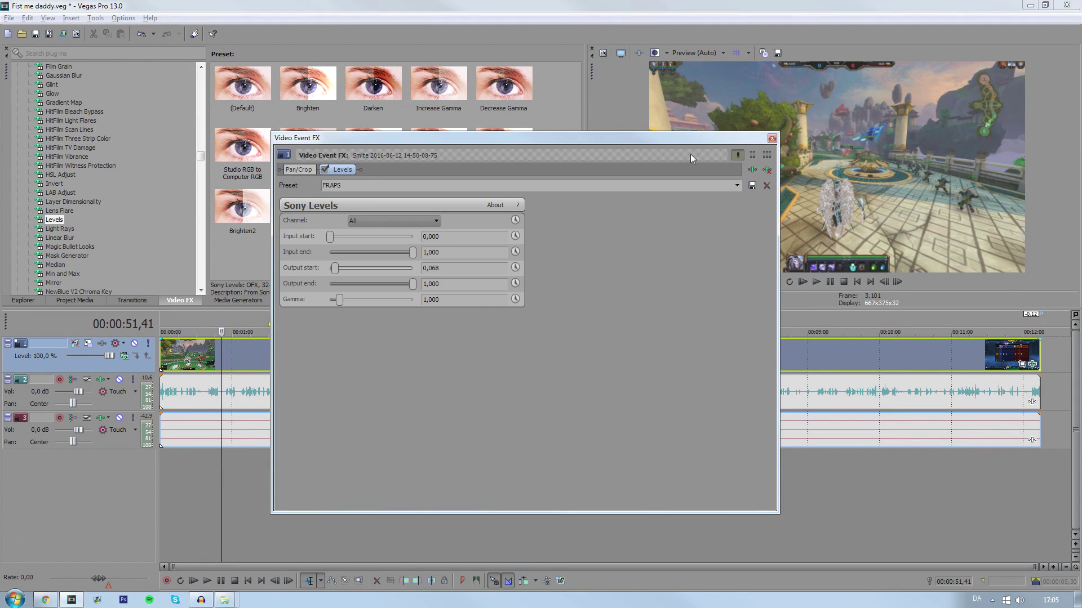
drag(674, 139, 430, 138)
Set the video preview quality to Best (Full).
click(715, 54)
mouse_move(698, 107)
click(748, 116)
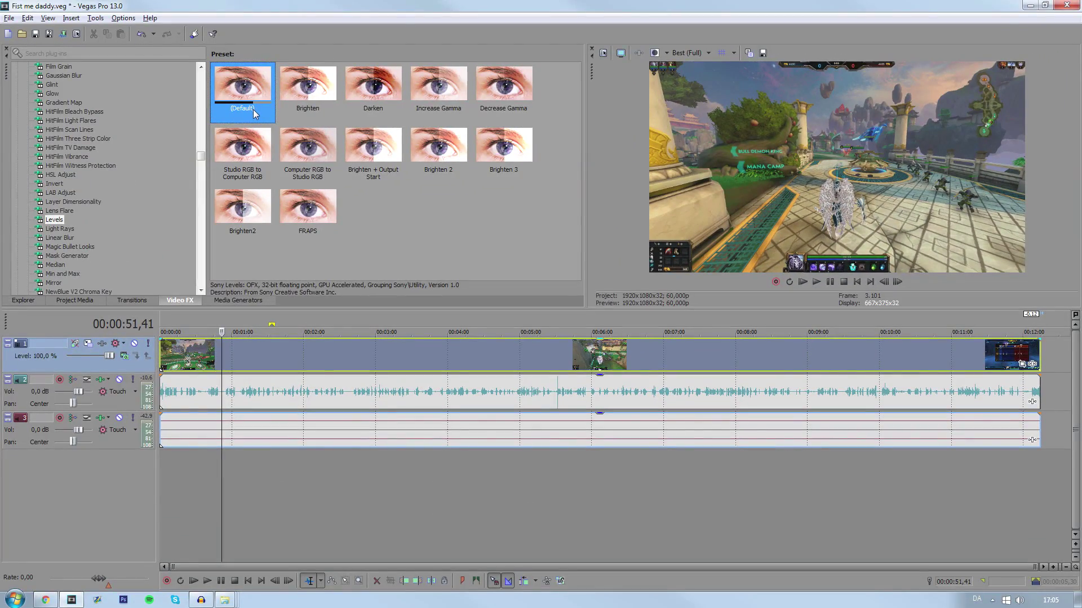
Apply the (Default) preset of the Levels effect to the video clip and set its output start to 0,068.
drag(253, 112, 255, 292)
drag(253, 357, 253, 356)
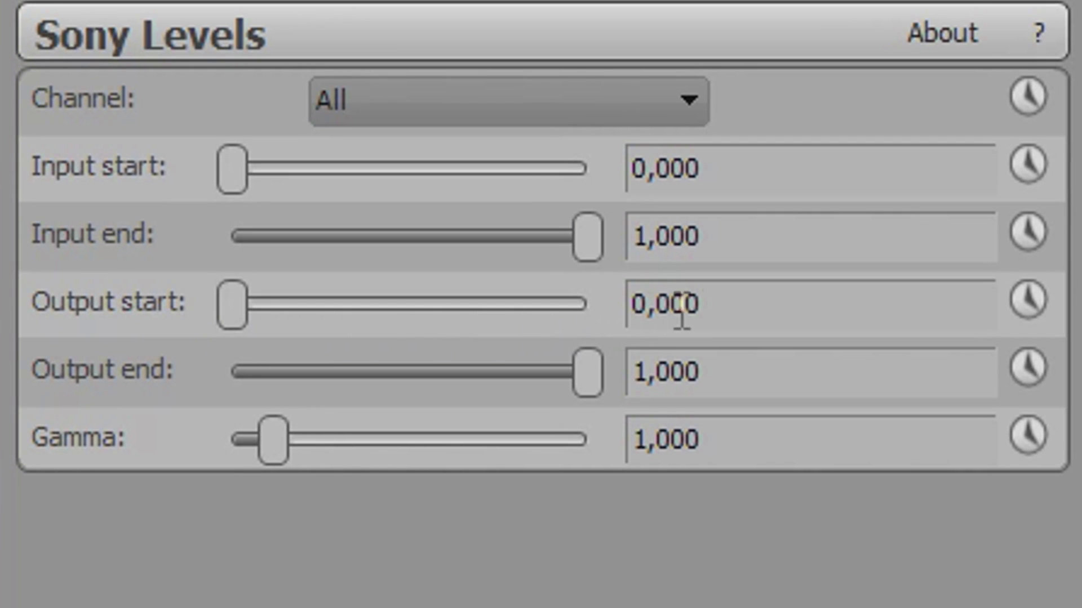
drag(750, 309, 675, 309)
text(68)
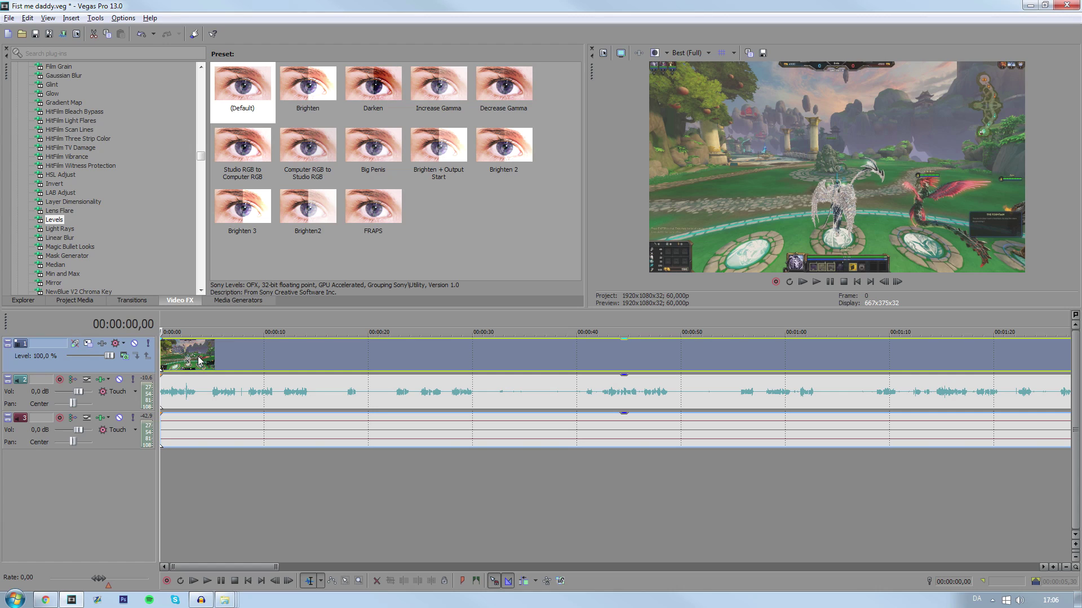
Play the beginning of the recording and split the audio and video after the first spoken phrase, at 00:00:03,28.
scroll(200, 361, up, 4)
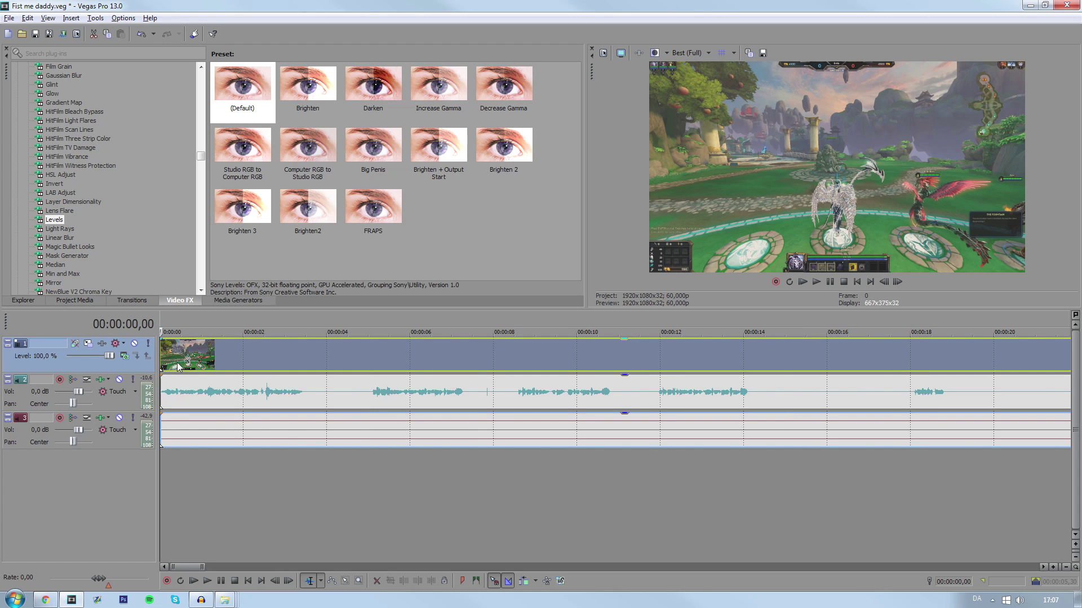
key(space)
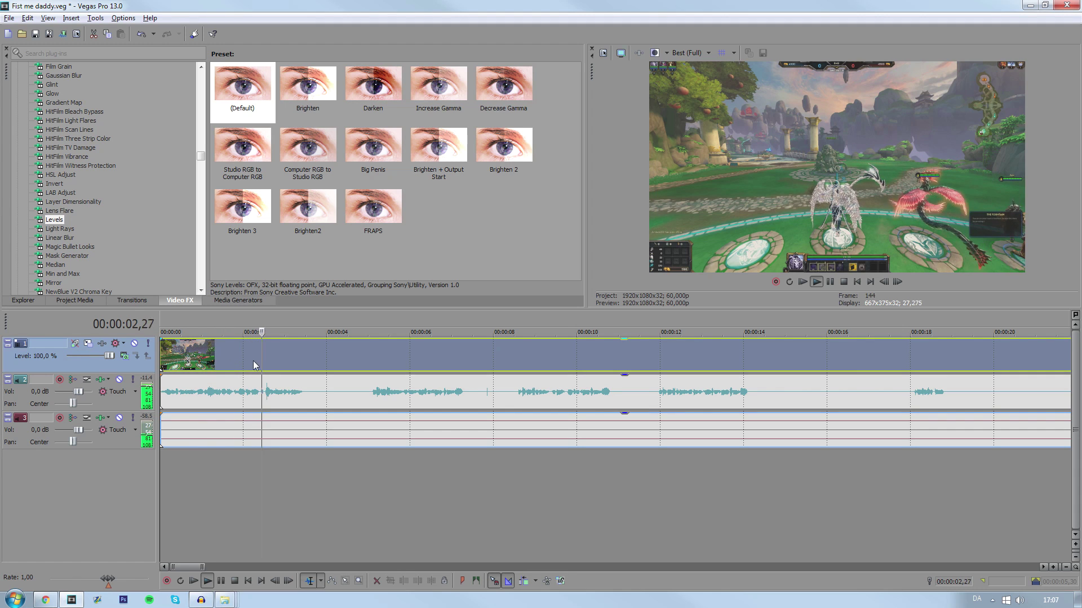
key(space)
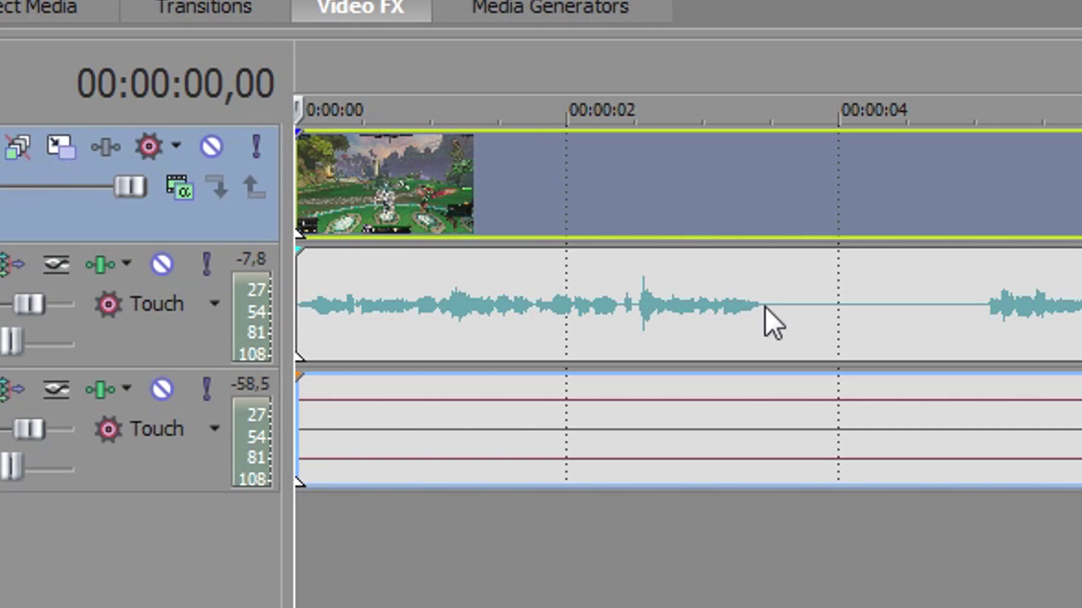
click(766, 309)
key(s)
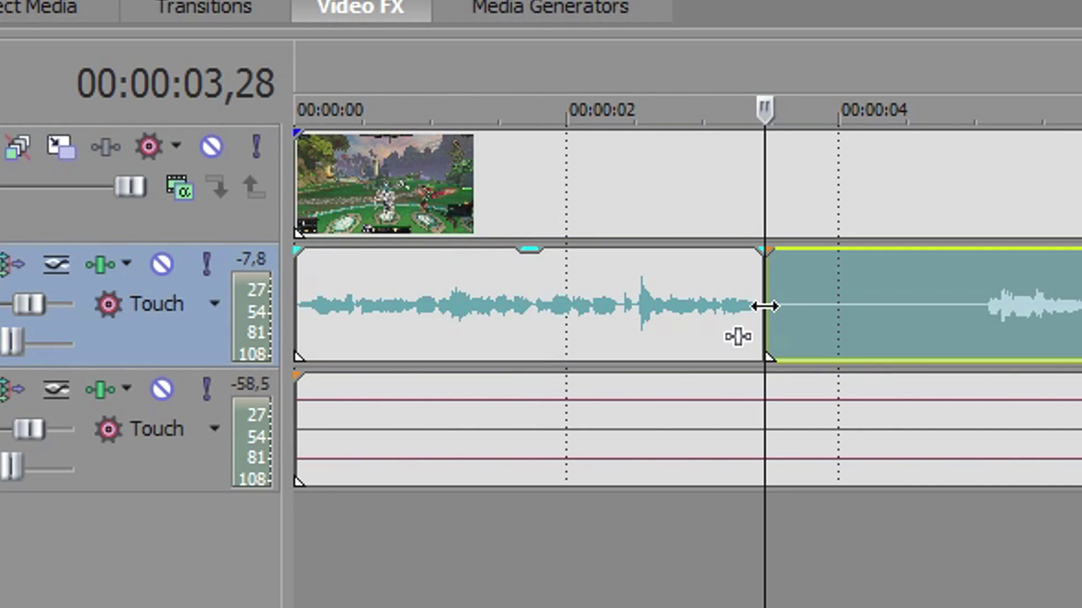
click(765, 210)
key(s)
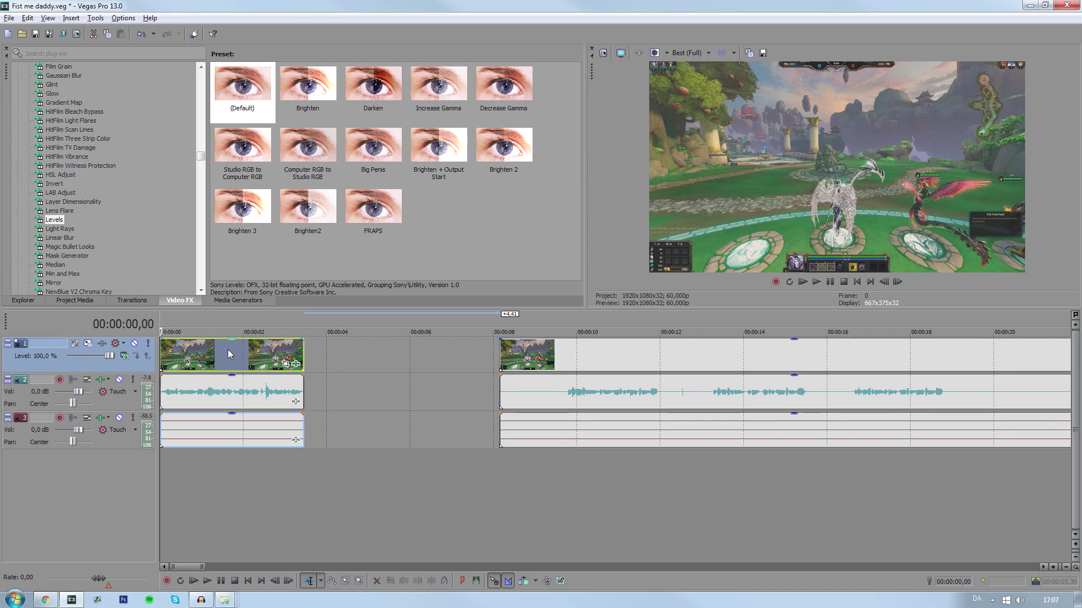
Play the second clip and split it around its first spoken phrase, at 00:00:09,47 and 00:00:11,58.
click(566, 356)
scroll(592, 388, up, 3)
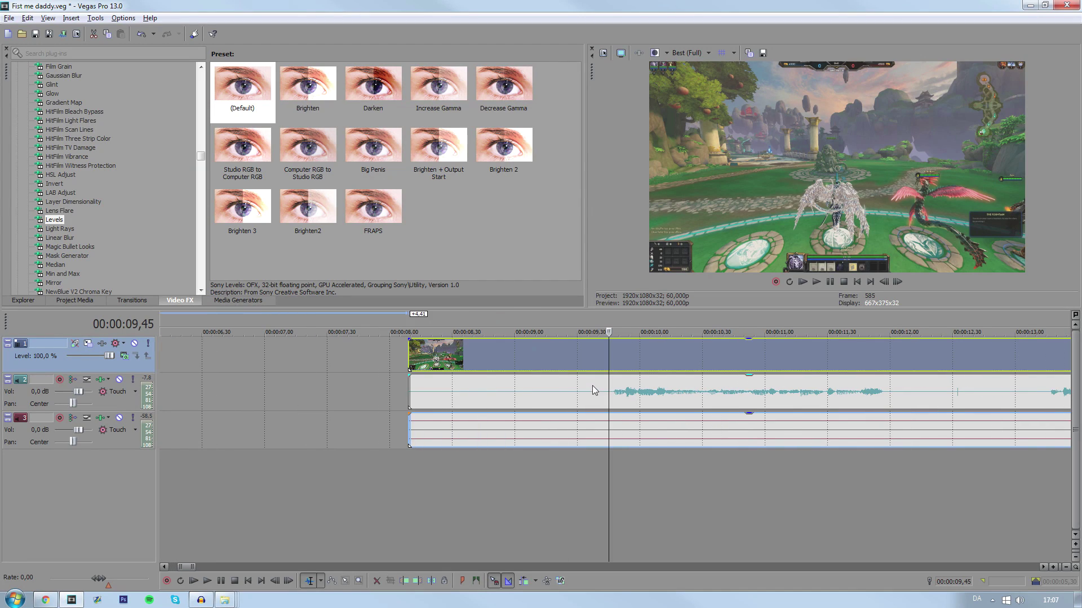
key(space)
scroll(636, 395, down, 2)
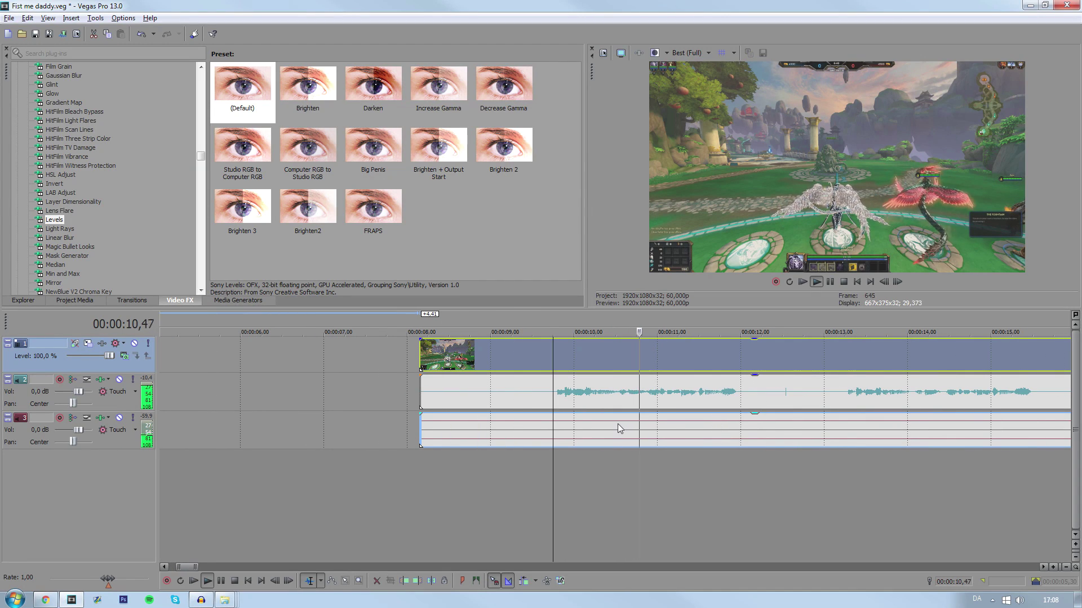
key(Return)
click(750, 397)
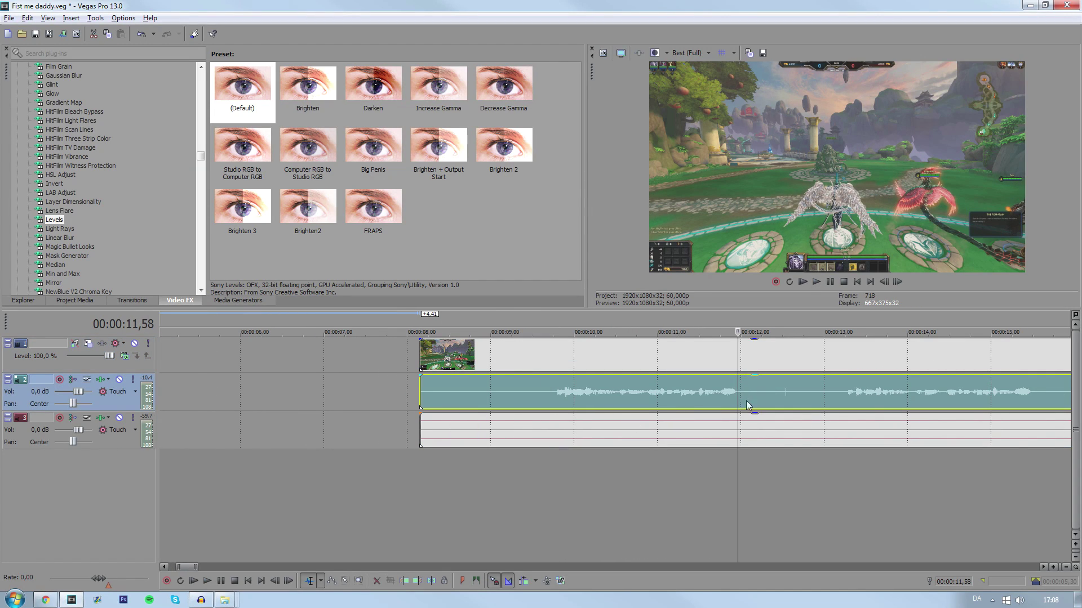
key(s)
scroll(753, 403, up, 3)
click(610, 356)
click(335, 365)
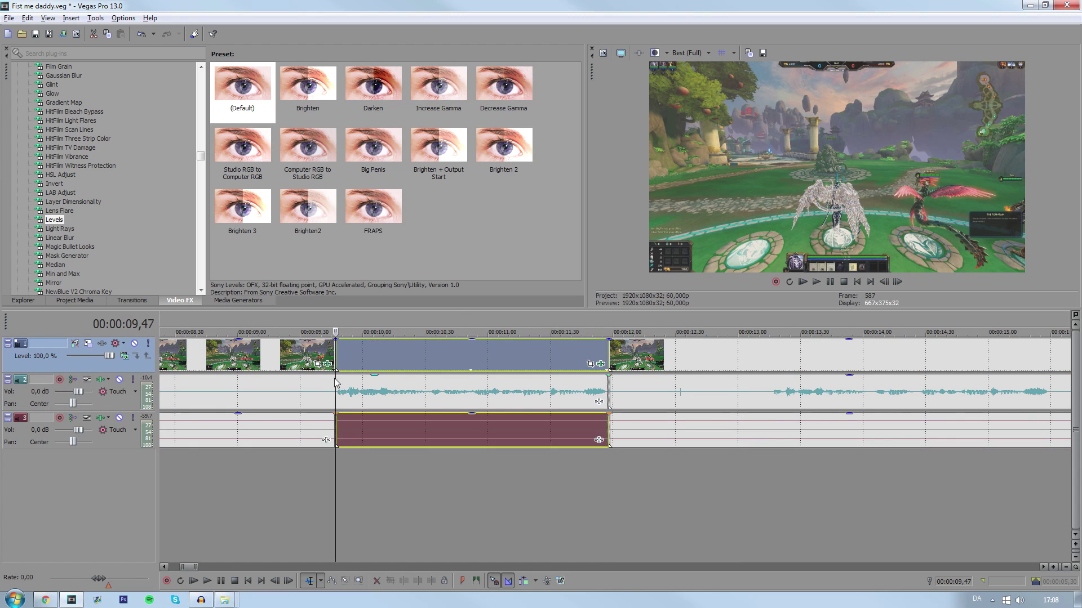
Delete the silent section before the second phrase and move that phrase's clip against the end of the first clip.
click(277, 430)
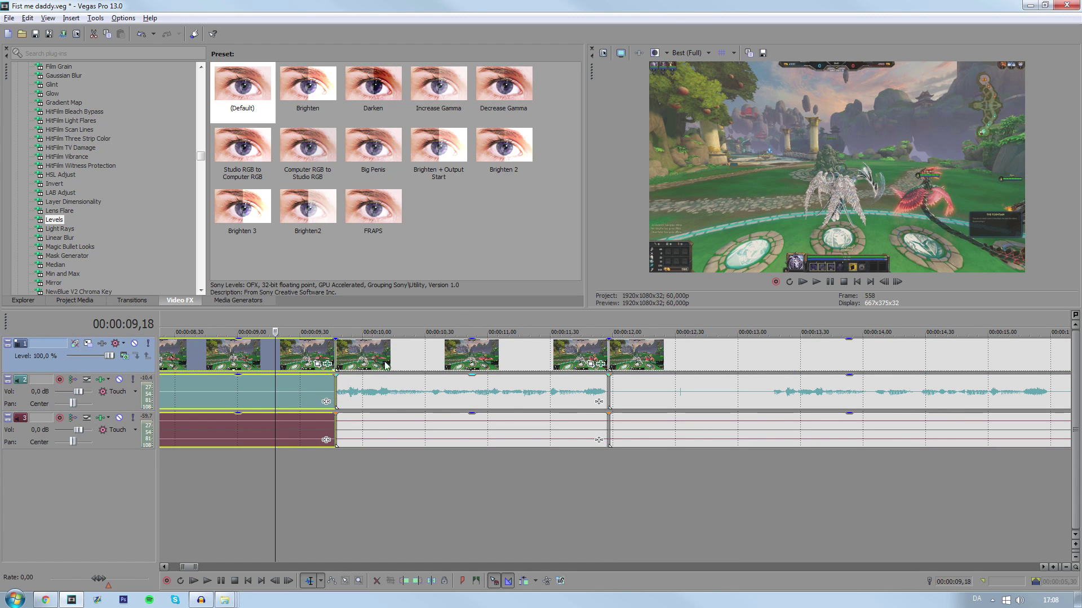
key(Delete)
scroll(362, 468, down, 2)
drag(514, 393, 306, 391)
drag(297, 349, 293, 349)
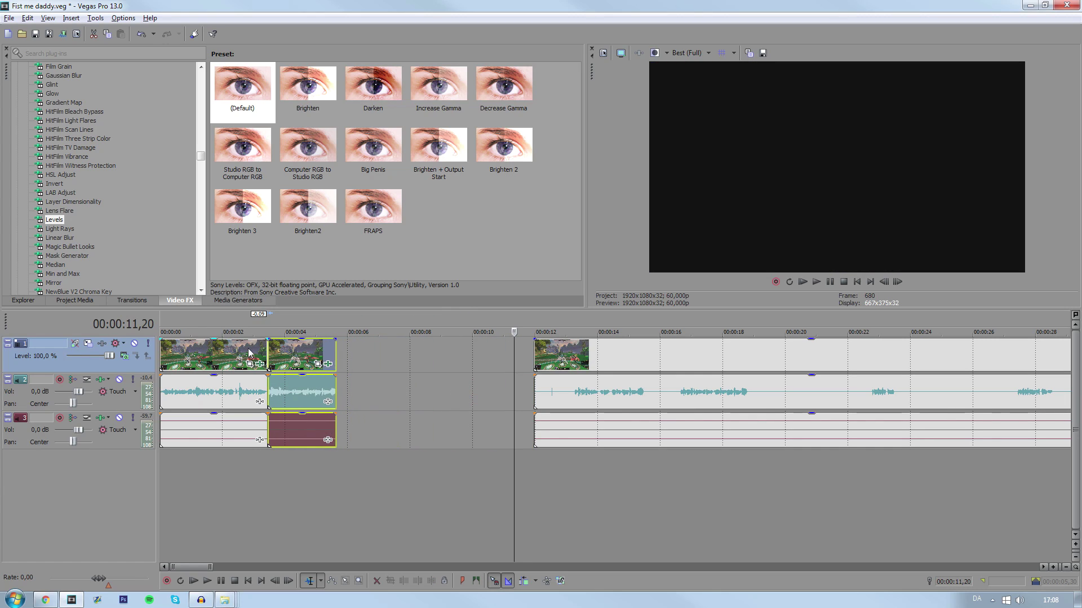
Play the two joined clips from the beginning to check the cut.
click(162, 348)
key(space)
scroll(415, 425, up, 1)
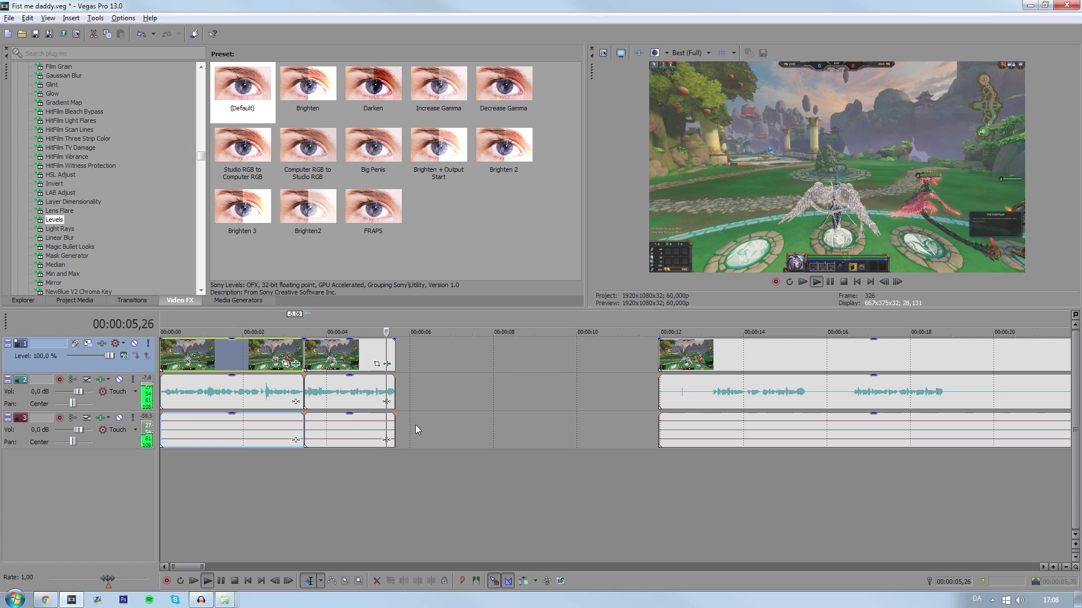
key(space)
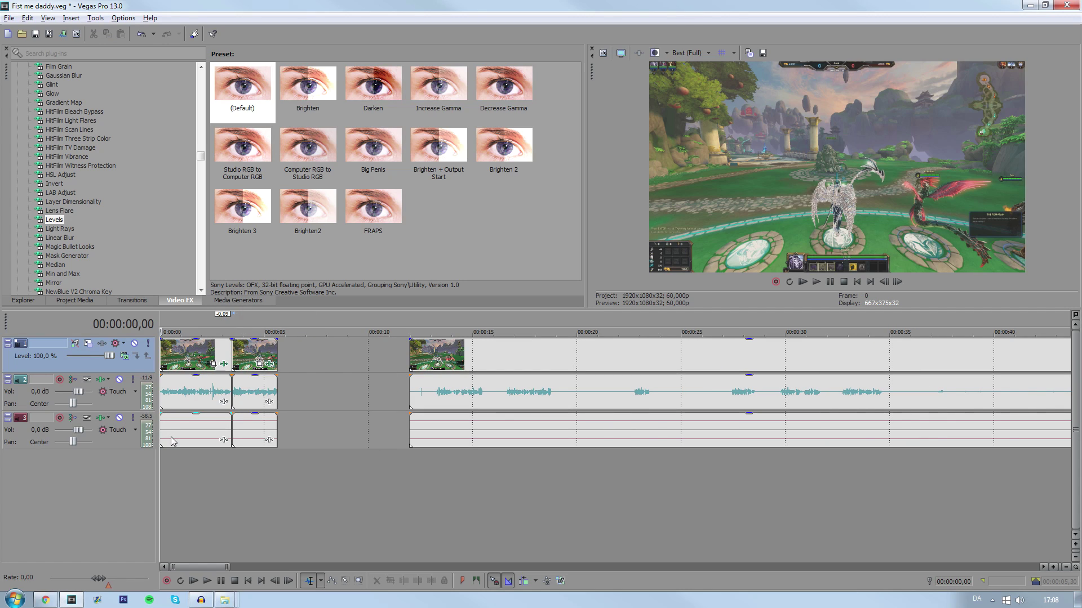
Open Event Pan/Crop for the first clip and shrink the crop frame at its start to about 322,5 × 181,4.
scroll(172, 441, up, 4)
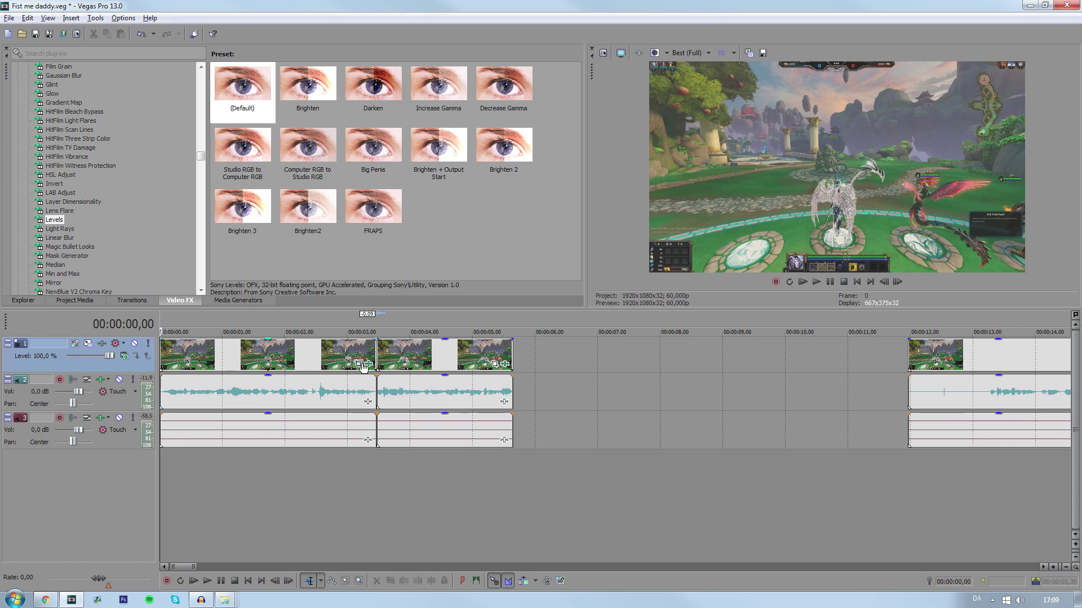
right_click(266, 355)
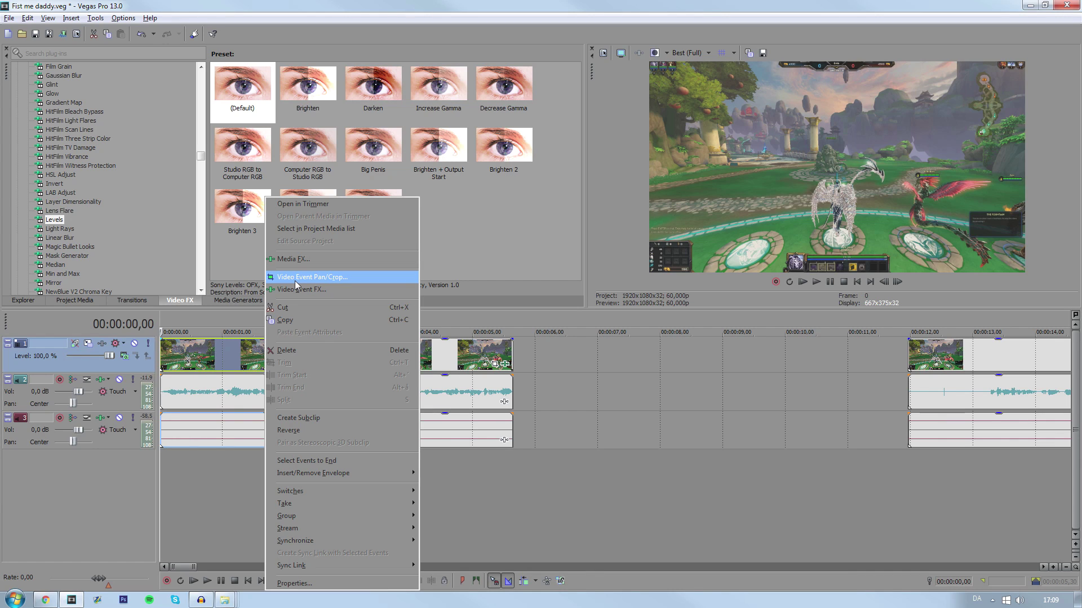
click(295, 277)
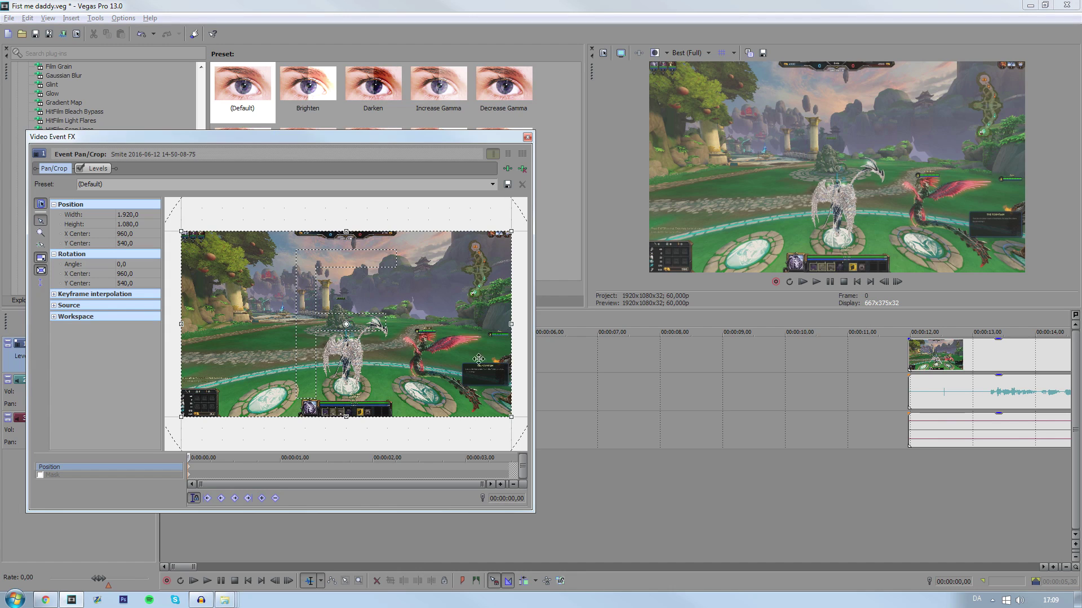
double_click(228, 467)
double_click(260, 467)
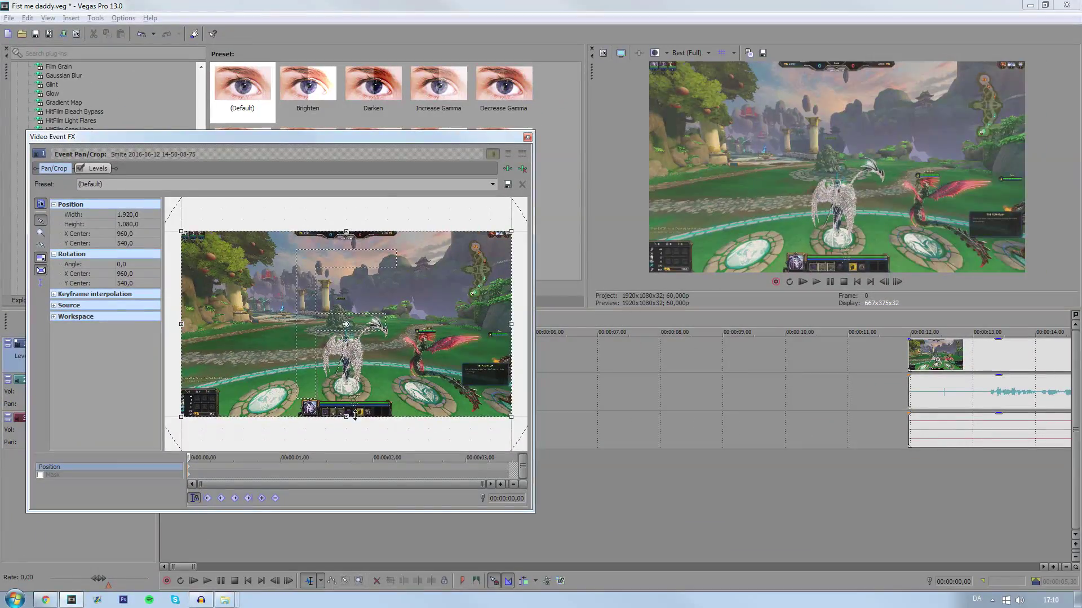
drag(355, 417, 349, 339)
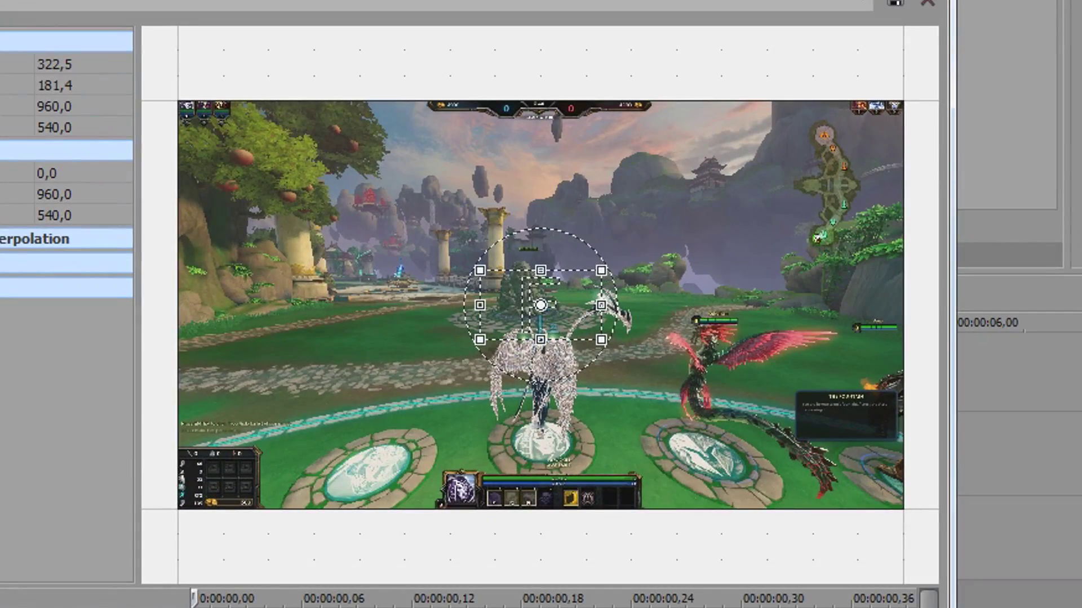
Add a pan/crop keyframe at 00:00:00,06 with the crop frame enlarged to about 1.686,8 × 948,8.
scroll(343, 600, down, 5)
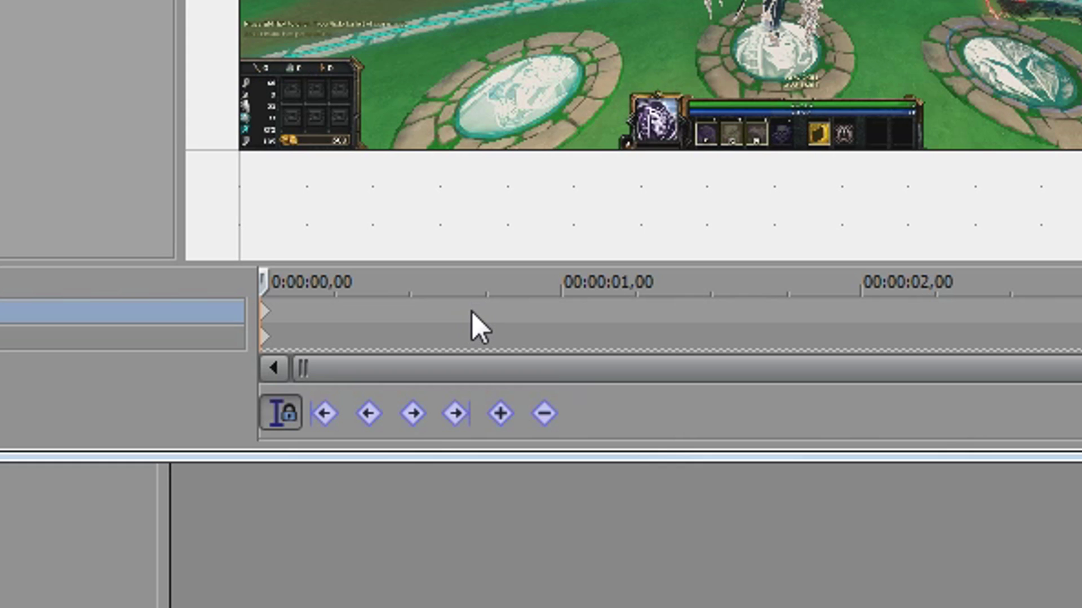
click(289, 311)
scroll(391, 311, up, 5)
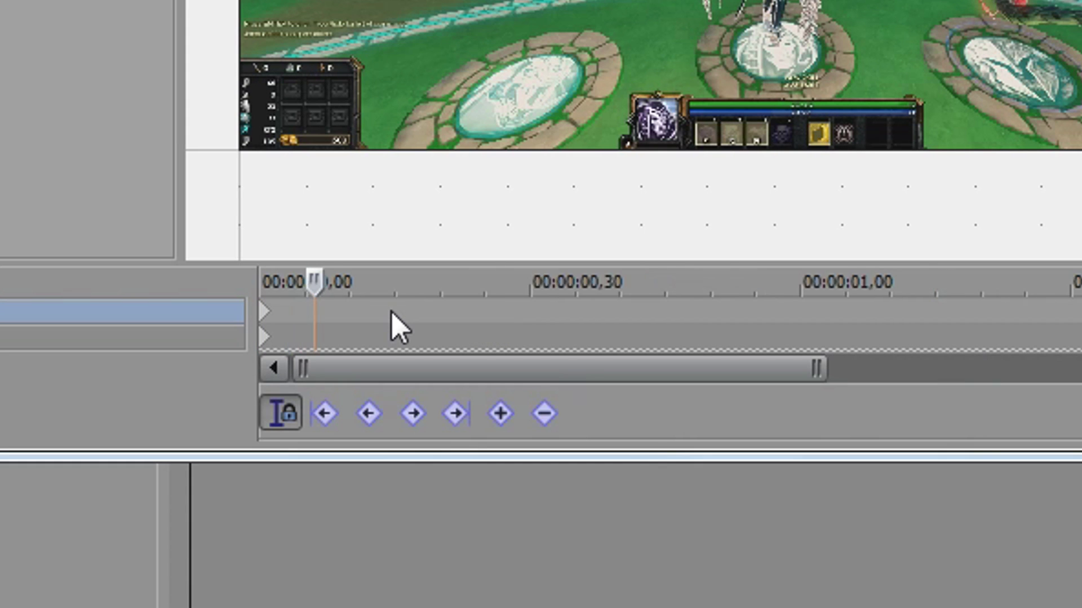
scroll(398, 312, up, 2)
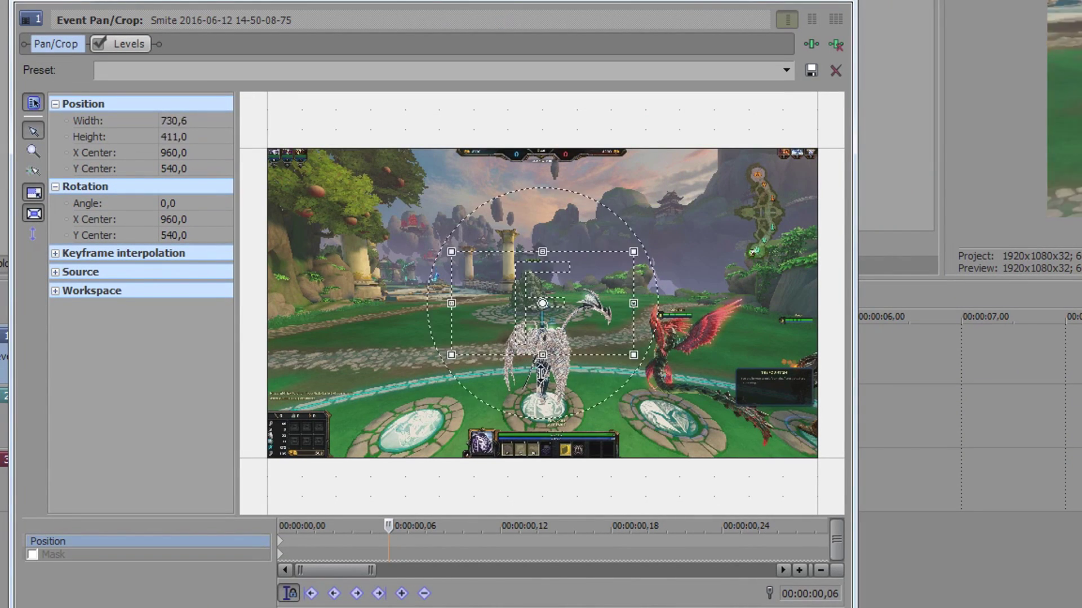
drag(541, 373, 526, 442)
Restore the full-size crop frame at the end of the first clip's pan/crop timeline.
scroll(755, 538, down, 5)
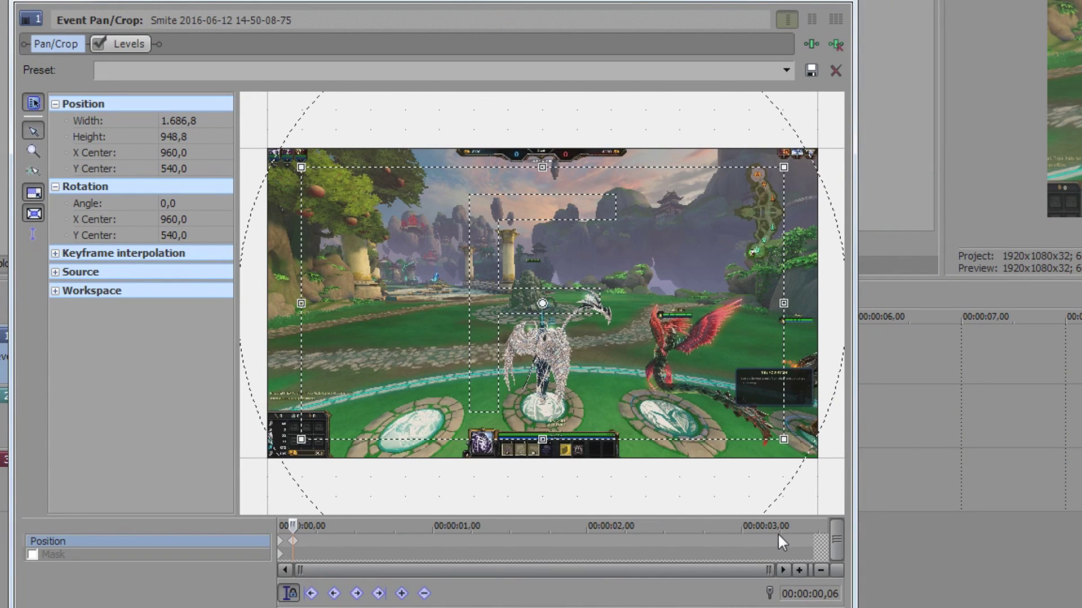
click(825, 545)
right_click(615, 330)
click(653, 341)
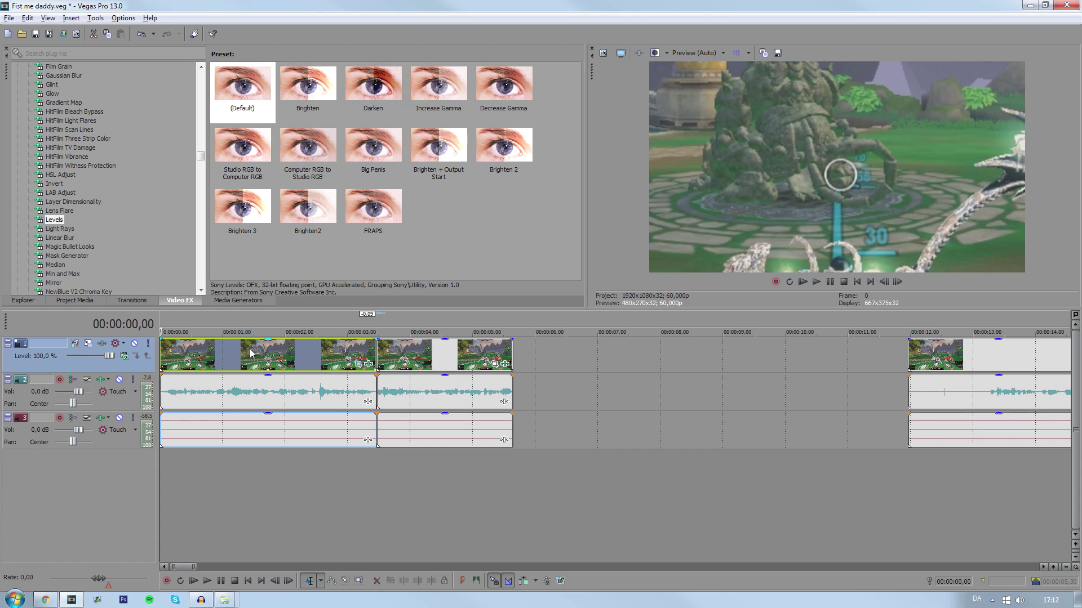
Add a short fade-in to the start of the first video clip.
scroll(188, 423, up, 3)
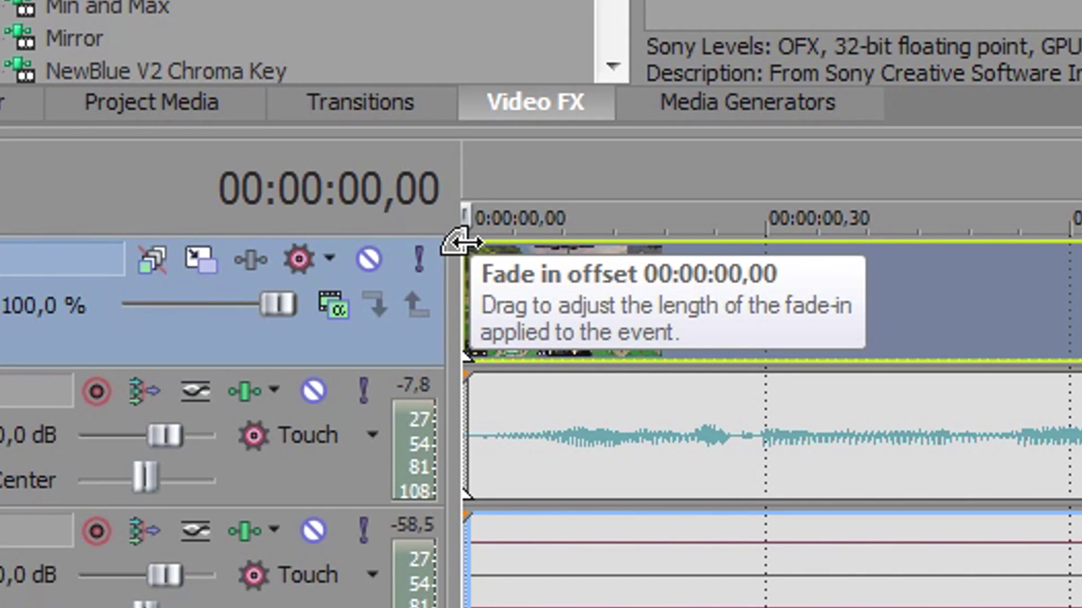
drag(162, 340, 209, 340)
drag(644, 249, 550, 268)
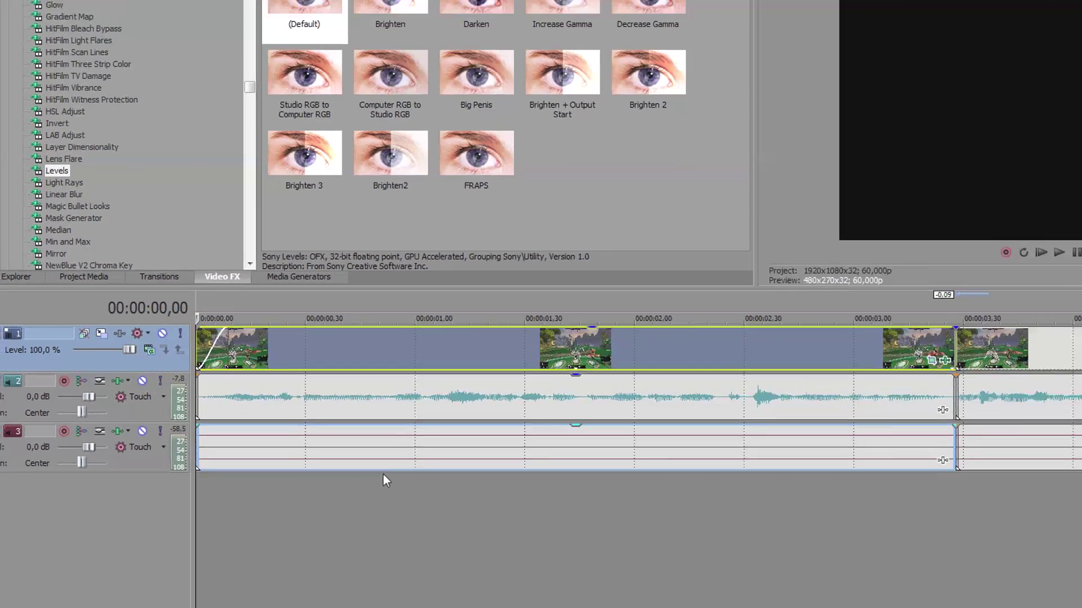
Play the timeline from the beginning to check the opening fade-in and zoom.
scroll(385, 476, down, 4)
key(space)
key(space)
key(space)
key(space)
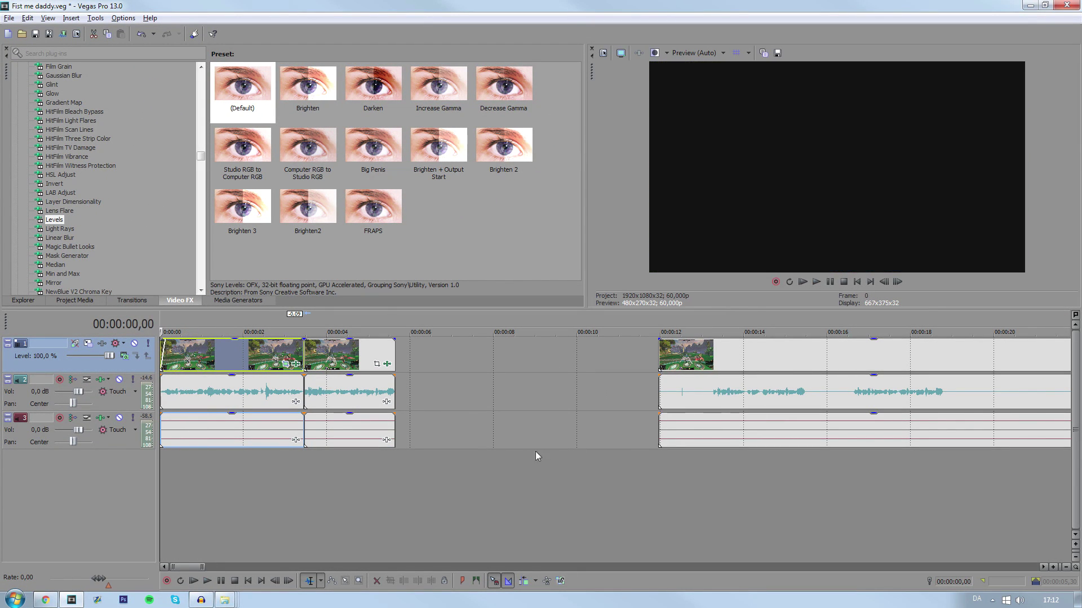
Set the first clip's pan/crop keyframes to Smooth interpolation in Event Pan/Crop.
scroll(475, 415, up, 2)
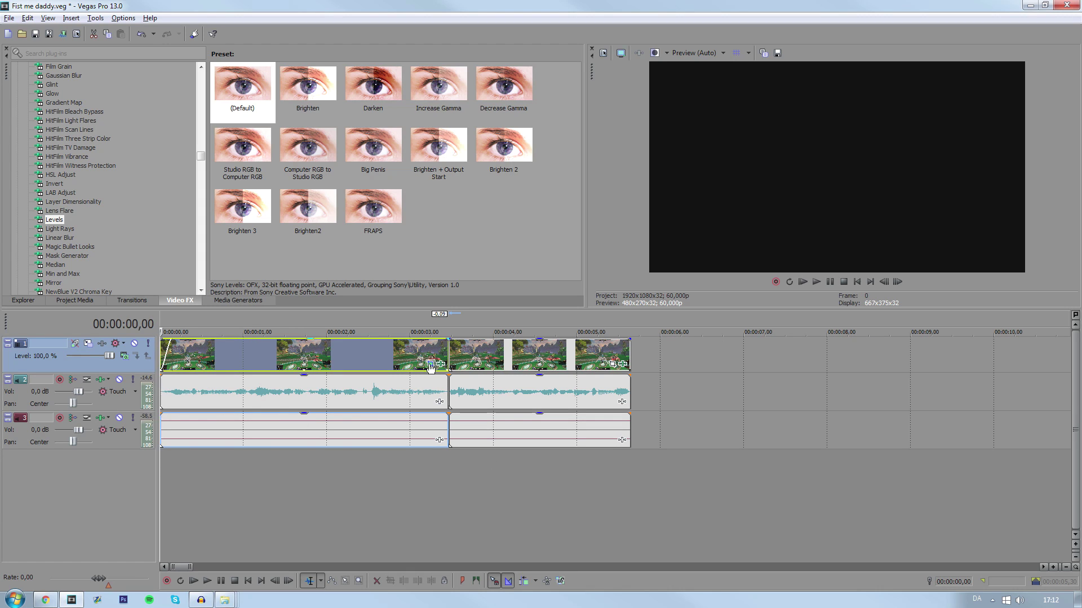
click(345, 358)
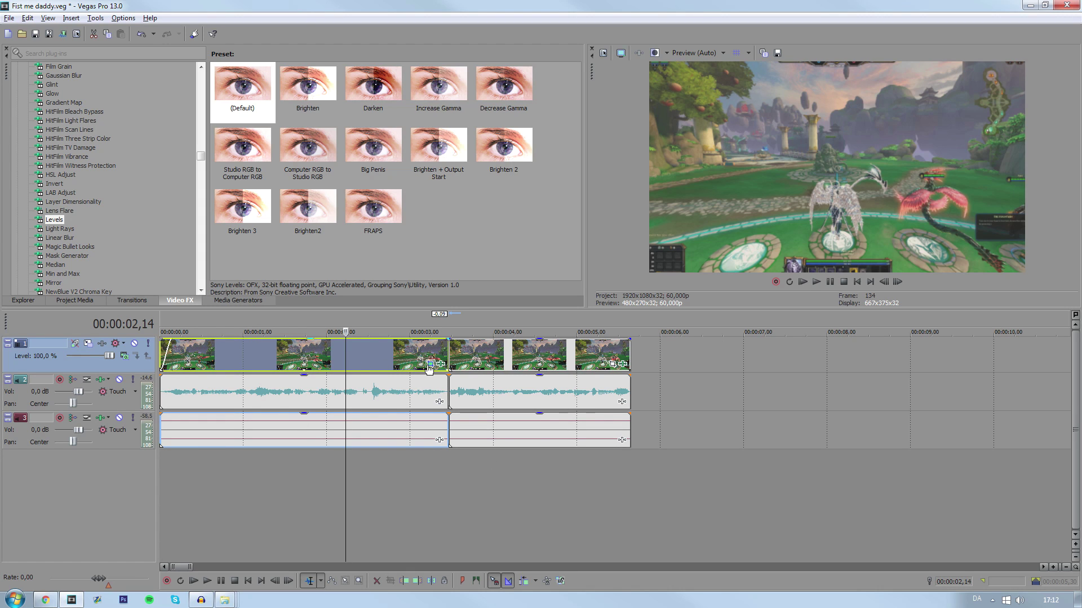
click(430, 364)
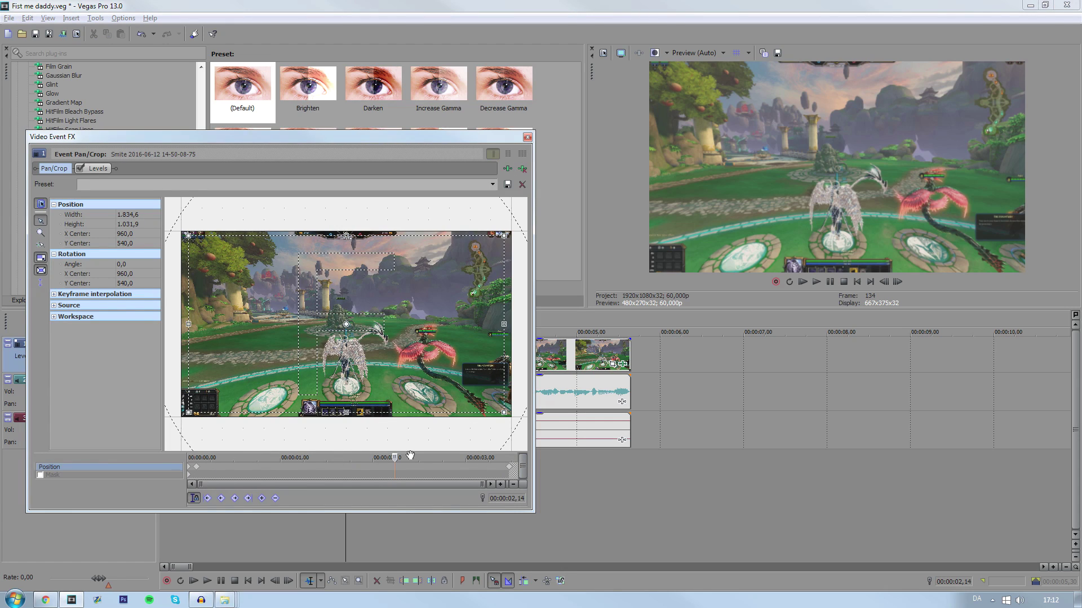
right_click(509, 471)
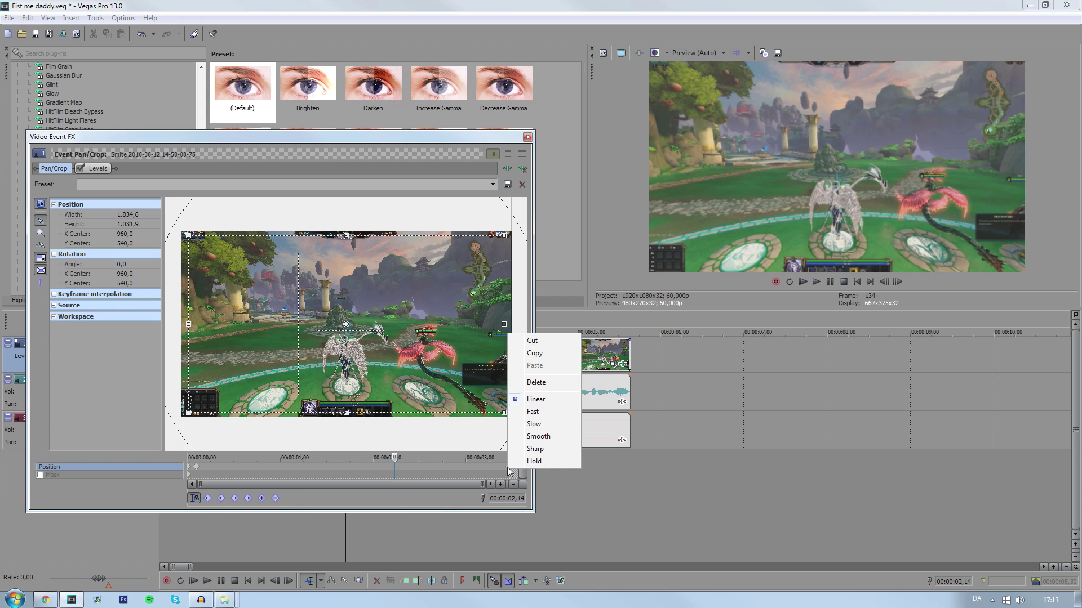
click(508, 468)
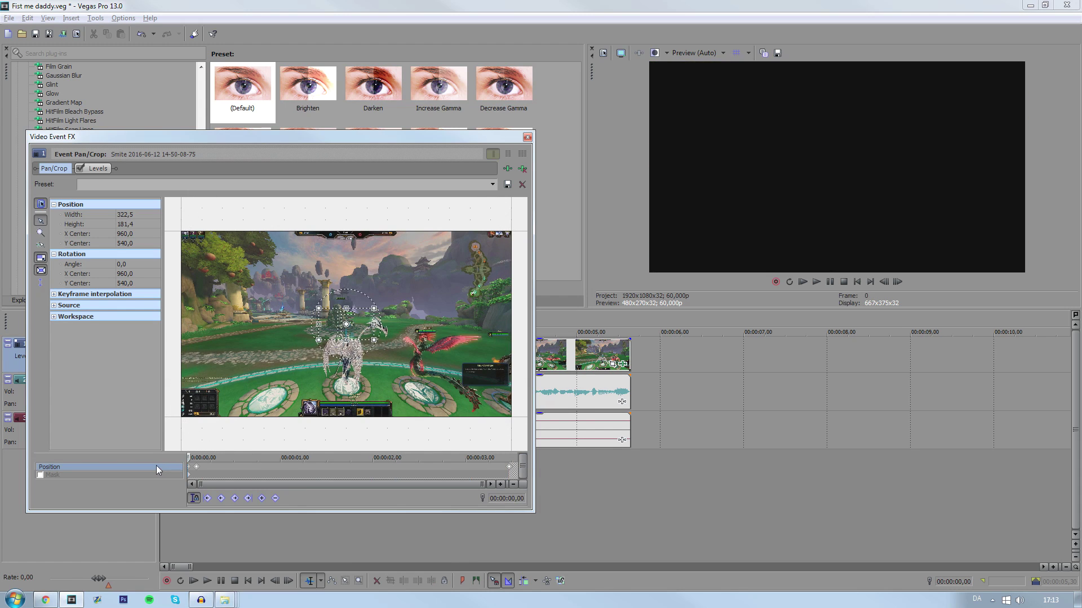
right_click(197, 467)
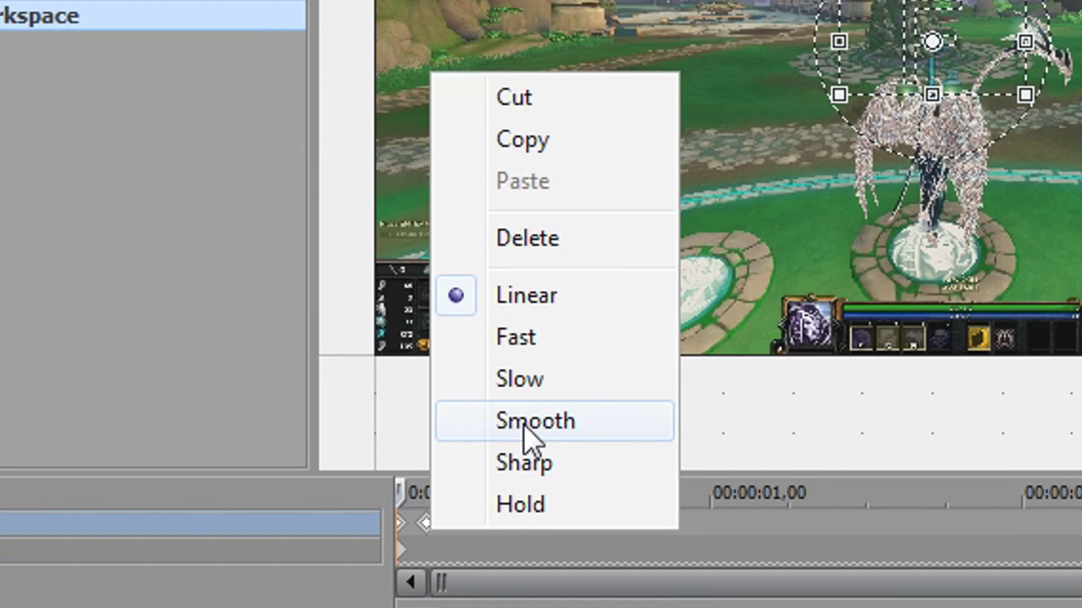
click(524, 423)
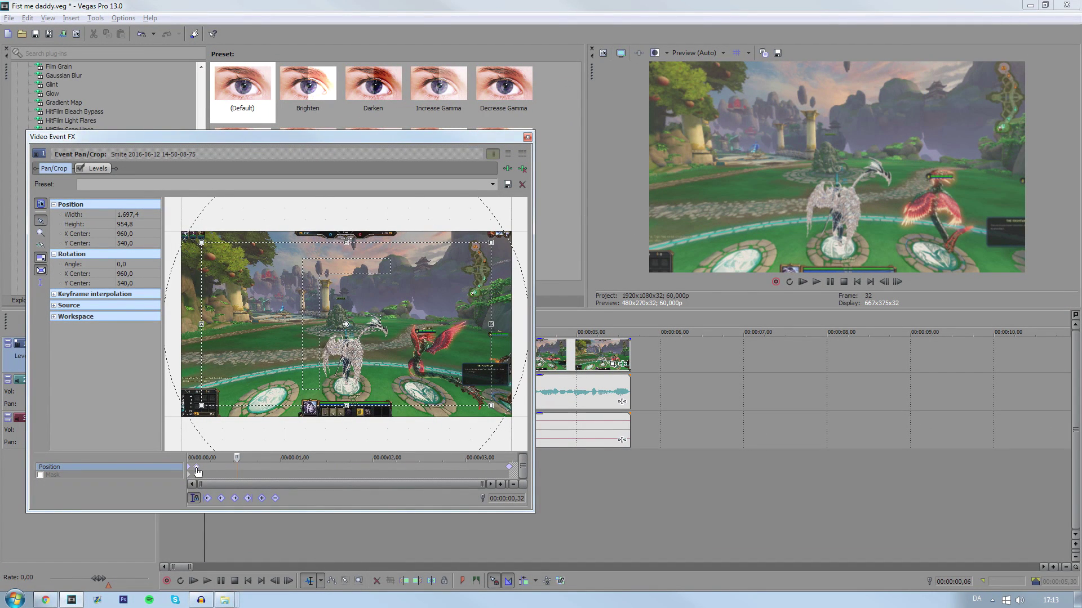
Change the 00:00:00,06 pan/crop keyframe's interpolation to Fast and close the Video Event FX window.
right_click(198, 471)
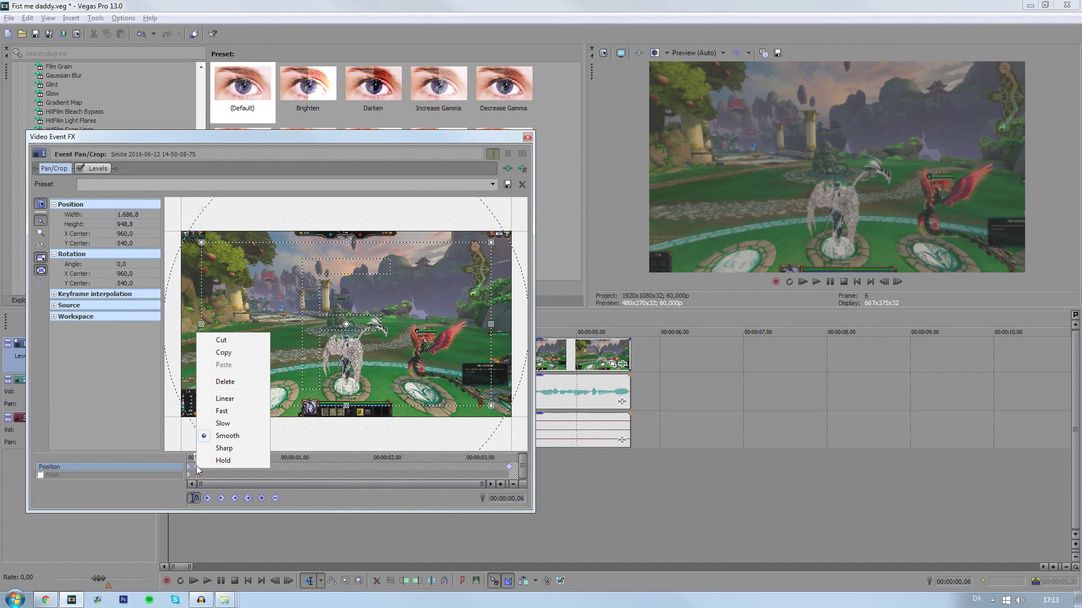
click(237, 411)
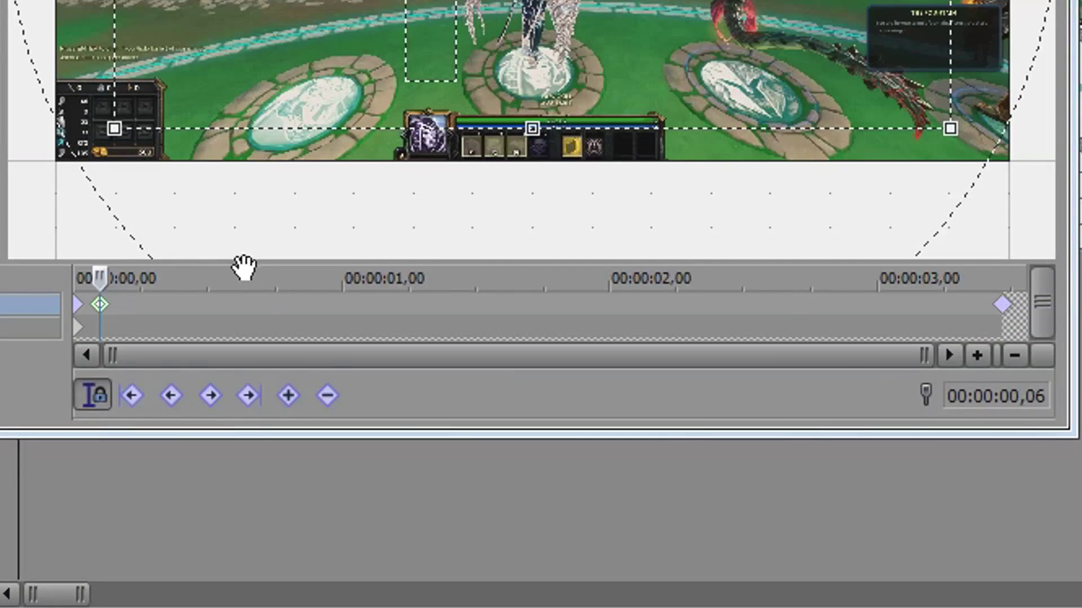
click(527, 137)
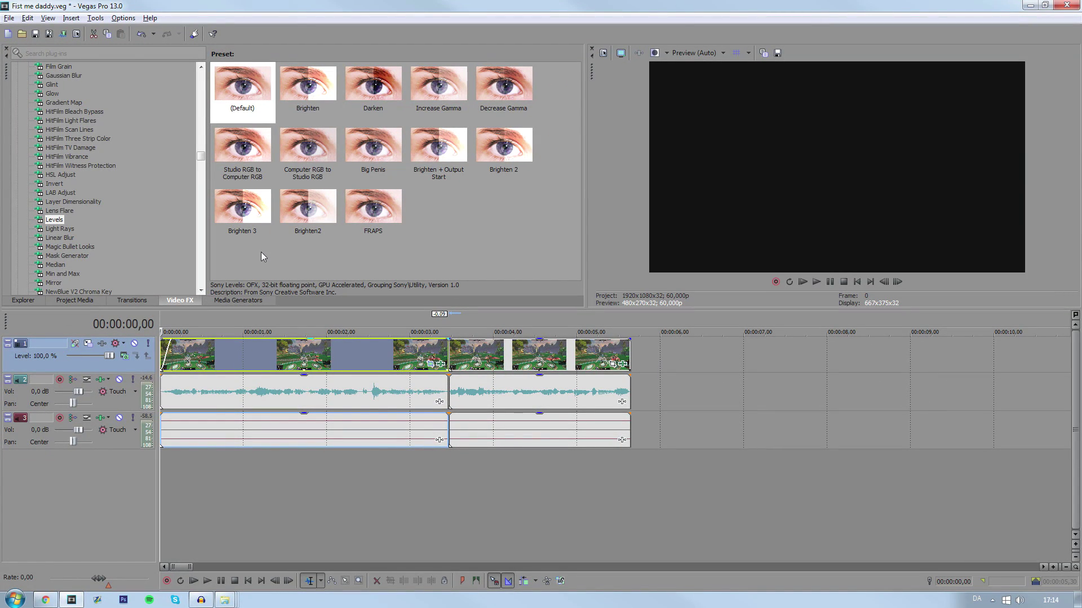
Play the two clips from the beginning to review the adjusted zoom.
key(space)
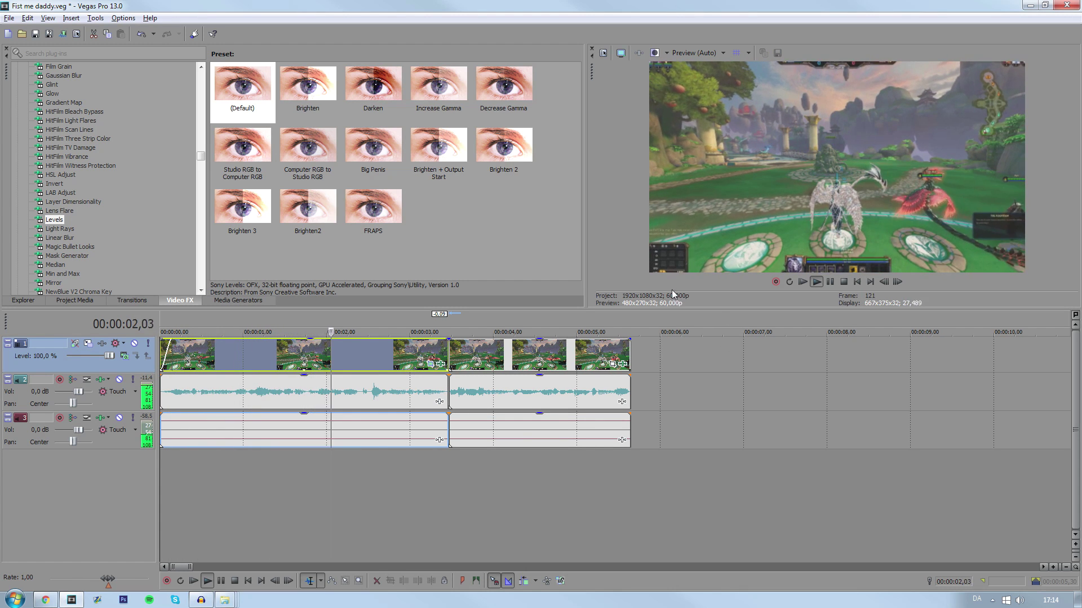
key(space)
Add two empty video tracks above the gameplay footage and an empty audio track below it.
scroll(602, 436, down, 2)
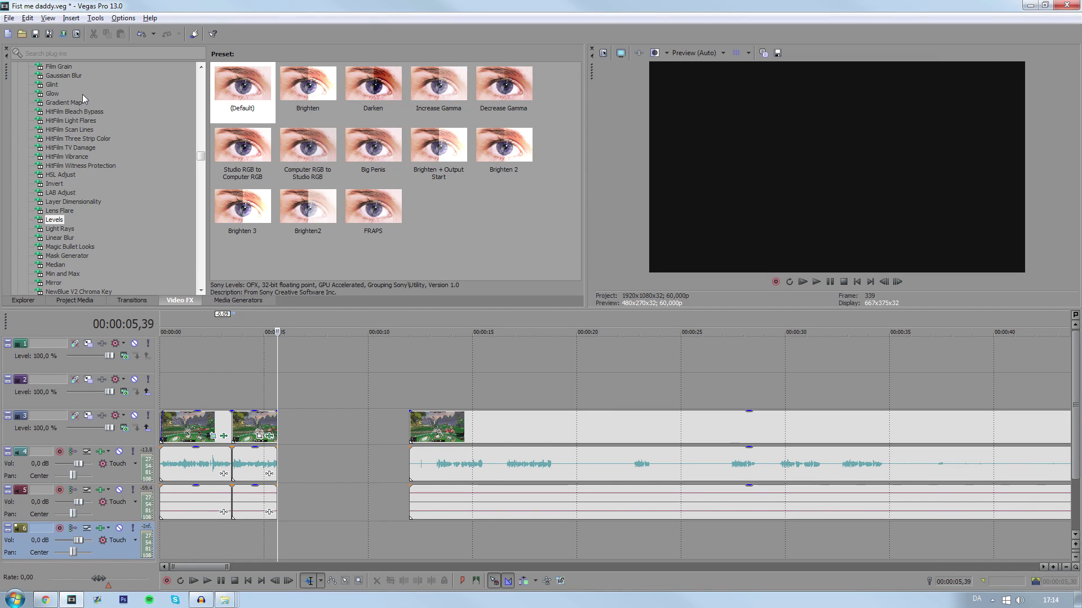
click(71, 17)
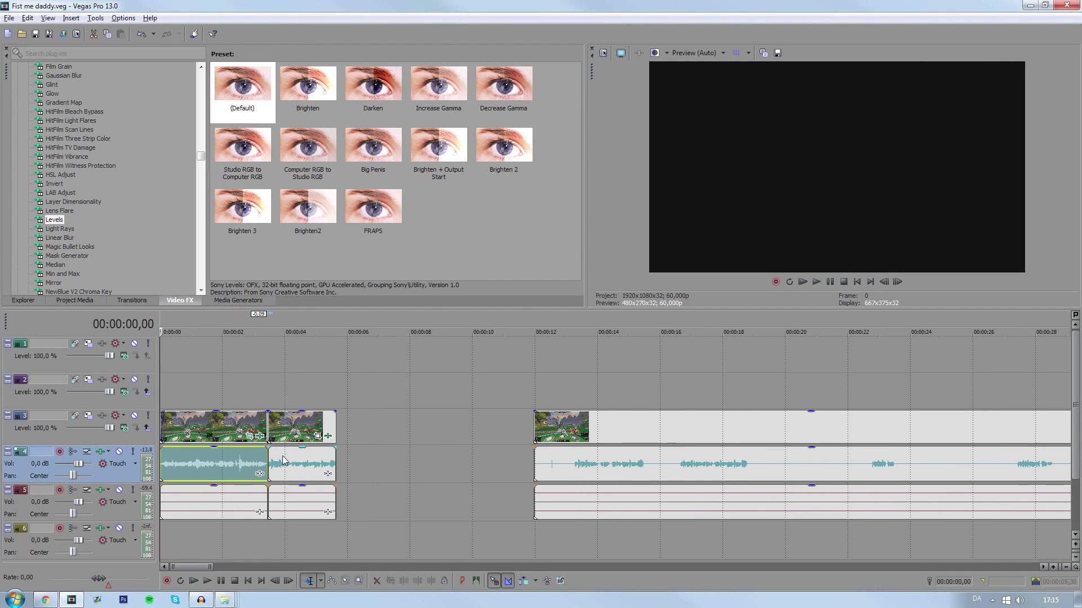
scroll(282, 457, up, 2)
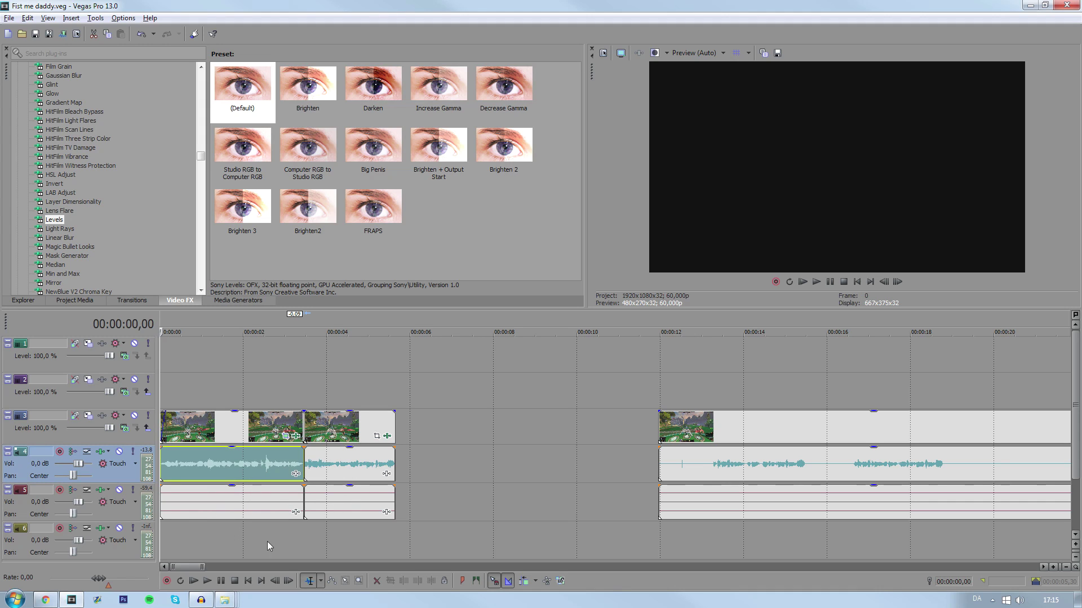
scroll(181, 385, down, 3)
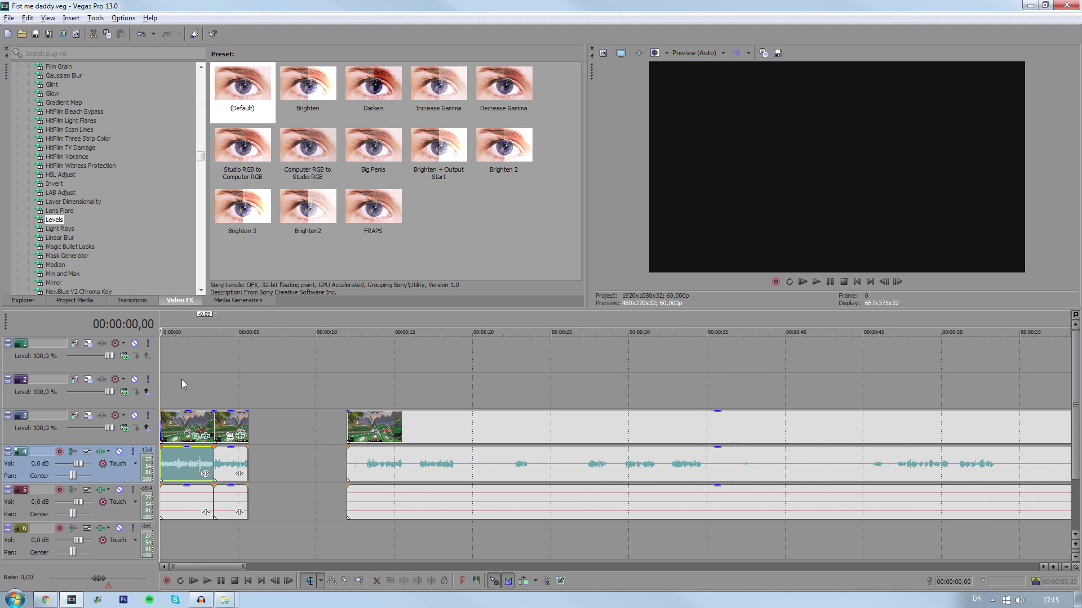
Place the Myth image on video track 2 from 00:00:03,28, spanning the second clip.
click(214, 389)
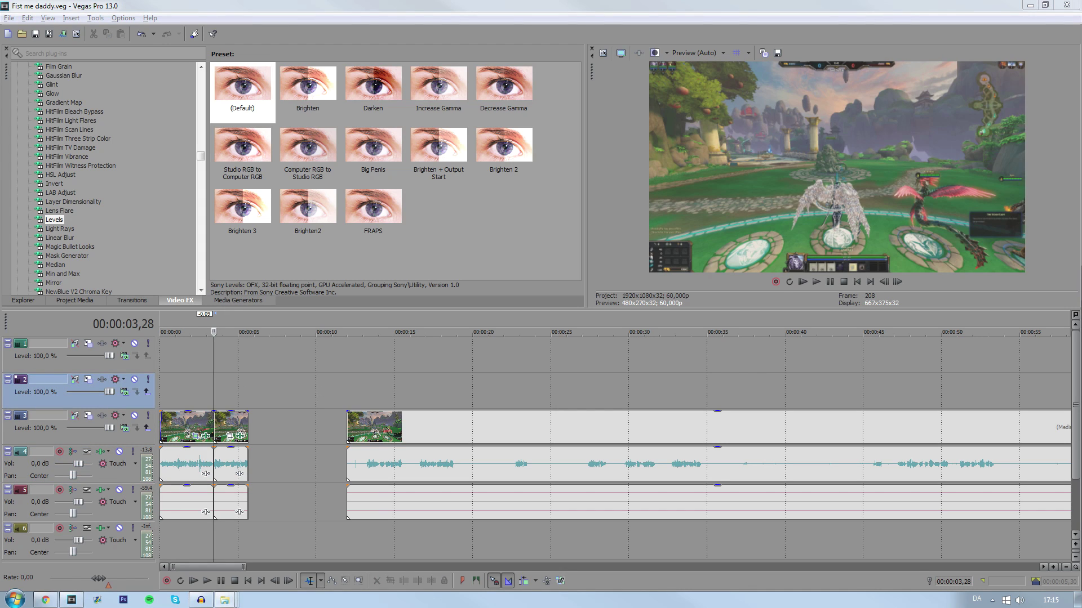
drag(442, 460, 218, 395)
drag(218, 395, 216, 393)
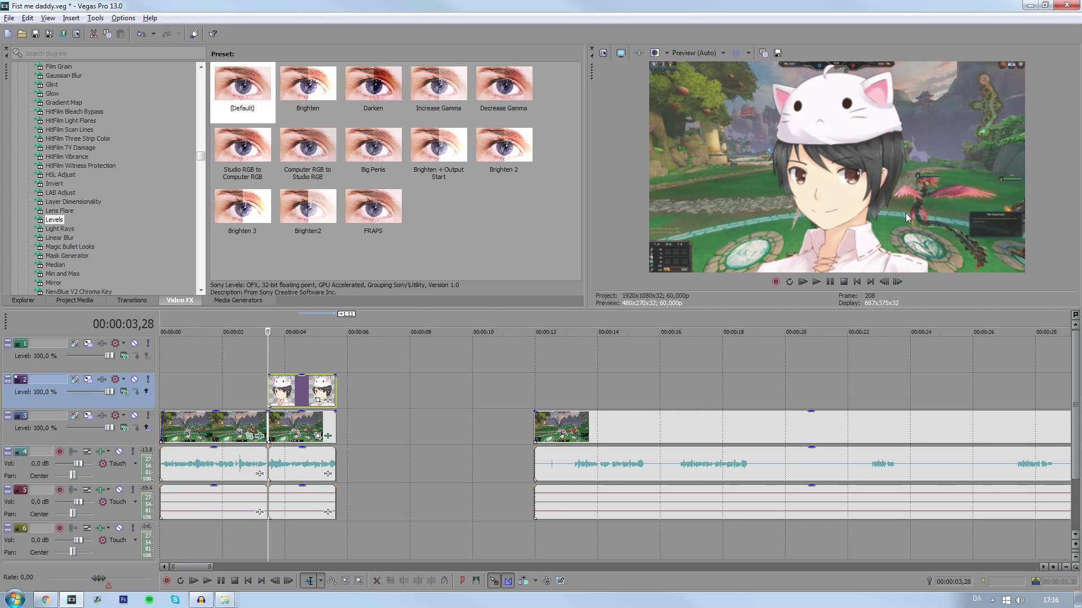
Try shifting the Myth image sideways by moving its crop frame in Event Pan/Crop.
click(322, 404)
drag(400, 294, 502, 292)
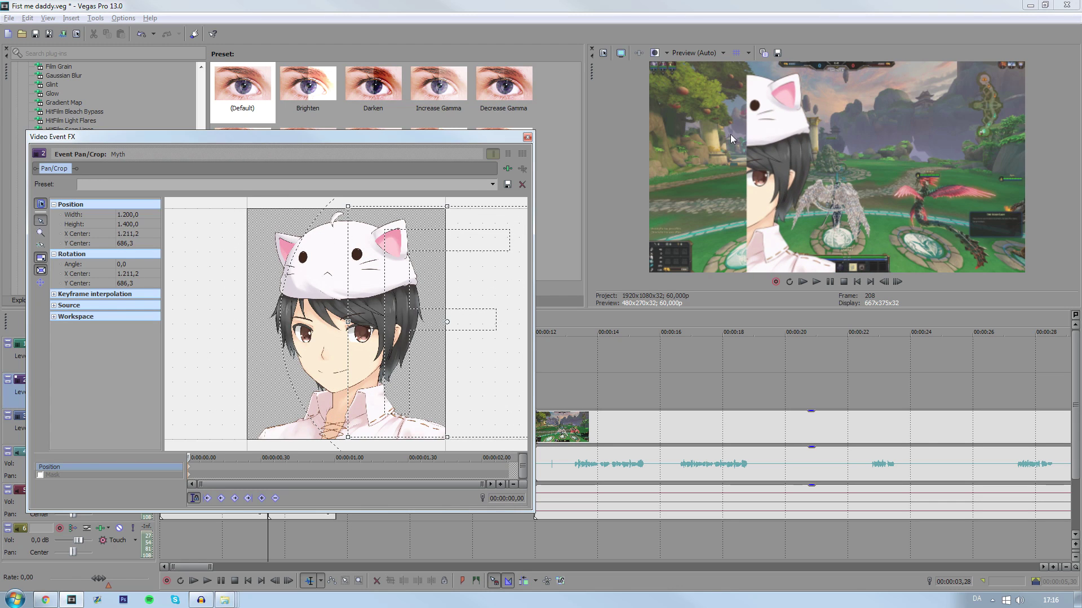
drag(403, 317, 243, 336)
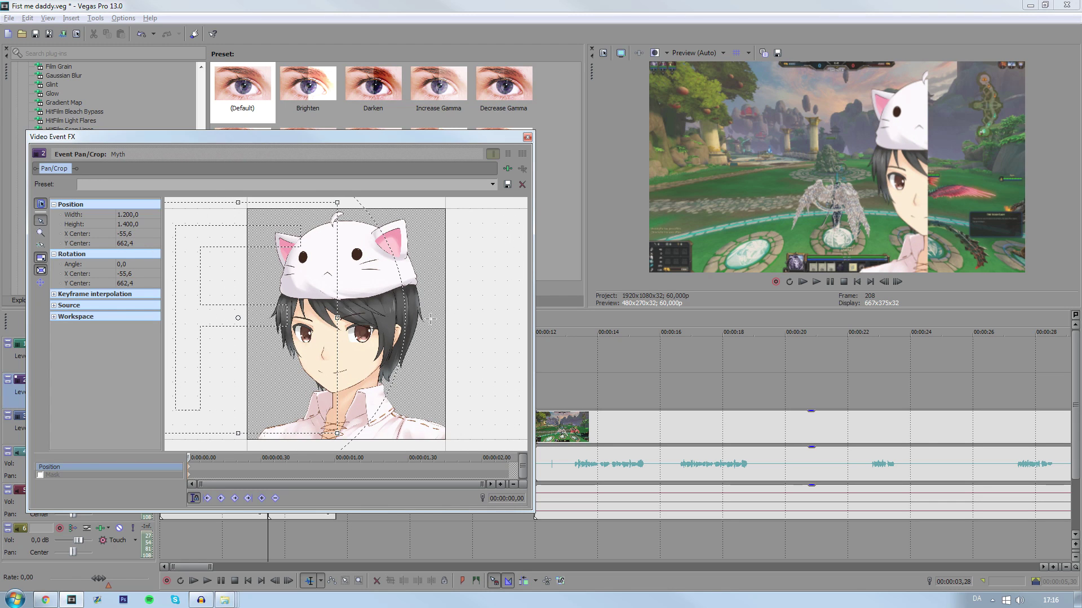
scroll(433, 321, down, 1)
drag(280, 322, 434, 311)
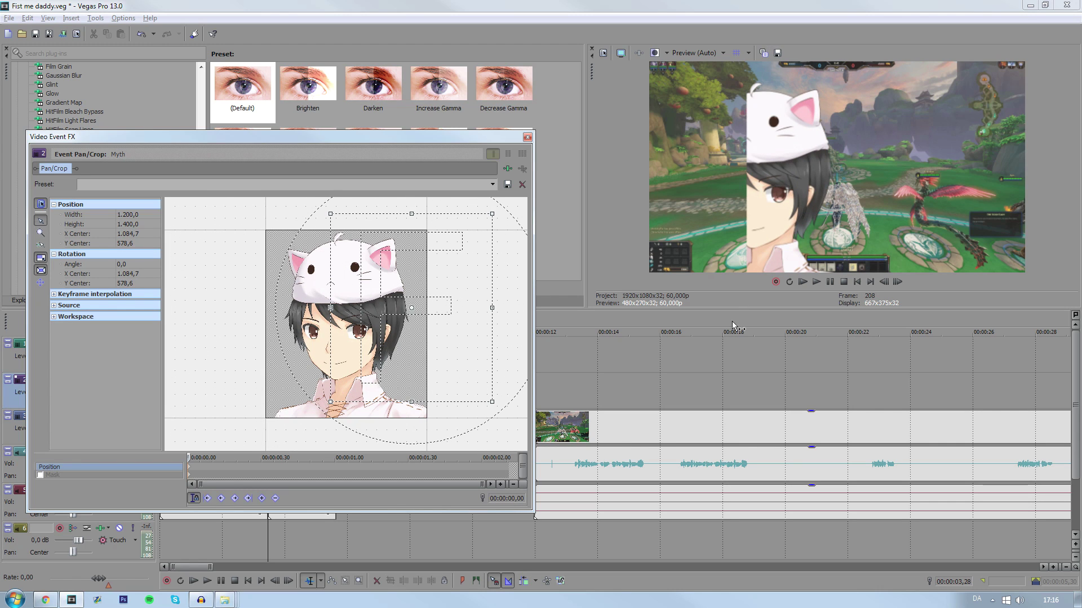
right_click(417, 292)
click(449, 296)
click(528, 137)
Turn off Maintain aspect ratio in the Myth image's event properties.
right_click(388, 392)
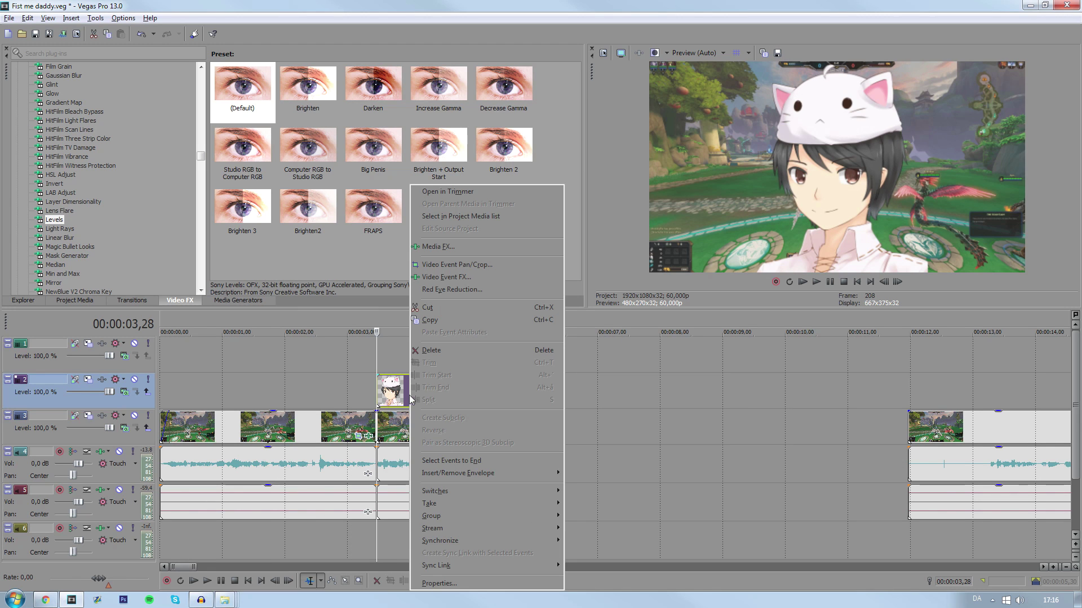
click(433, 587)
click(471, 235)
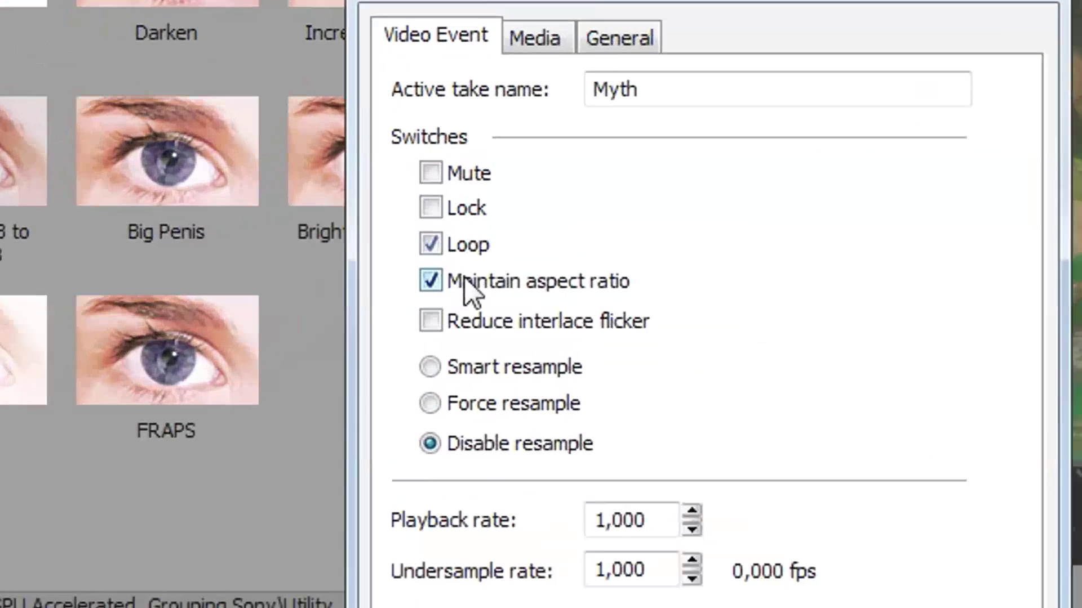
click(597, 262)
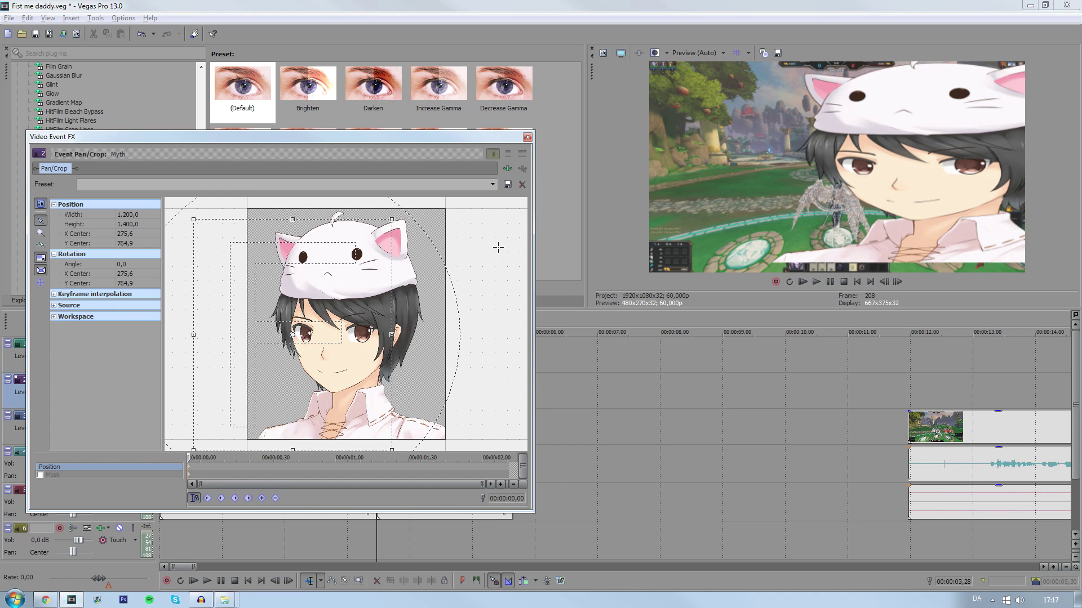
Apply the 16:9 Widescreen TV aspect ratio crop preset to the Myth image, then adjust the frame to about 2.290,1 × 1.288,2 at Y center -642,5.
click(493, 184)
click(487, 195)
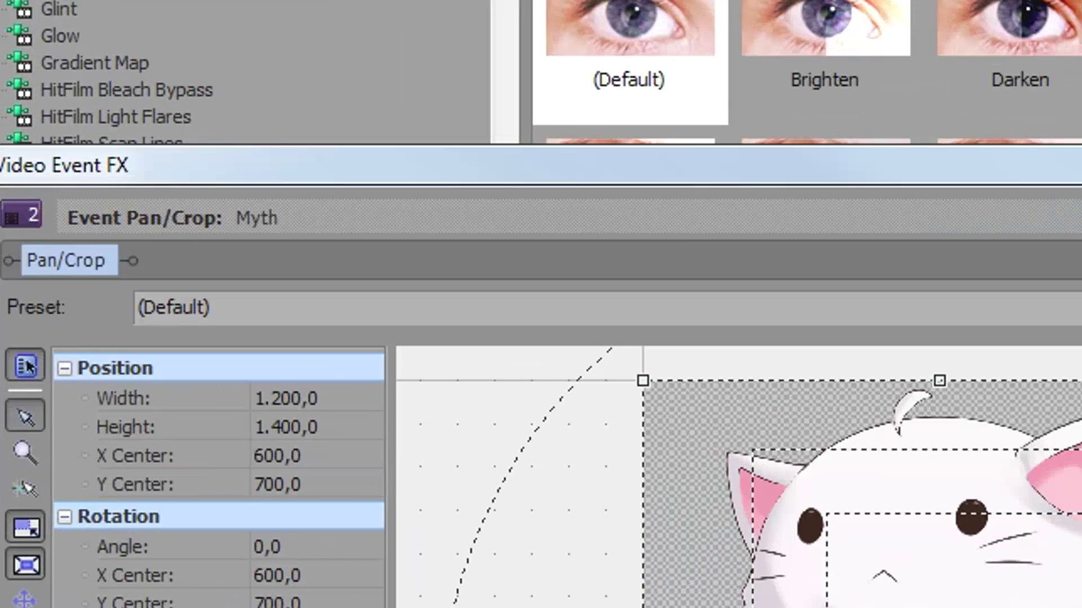
click(493, 184)
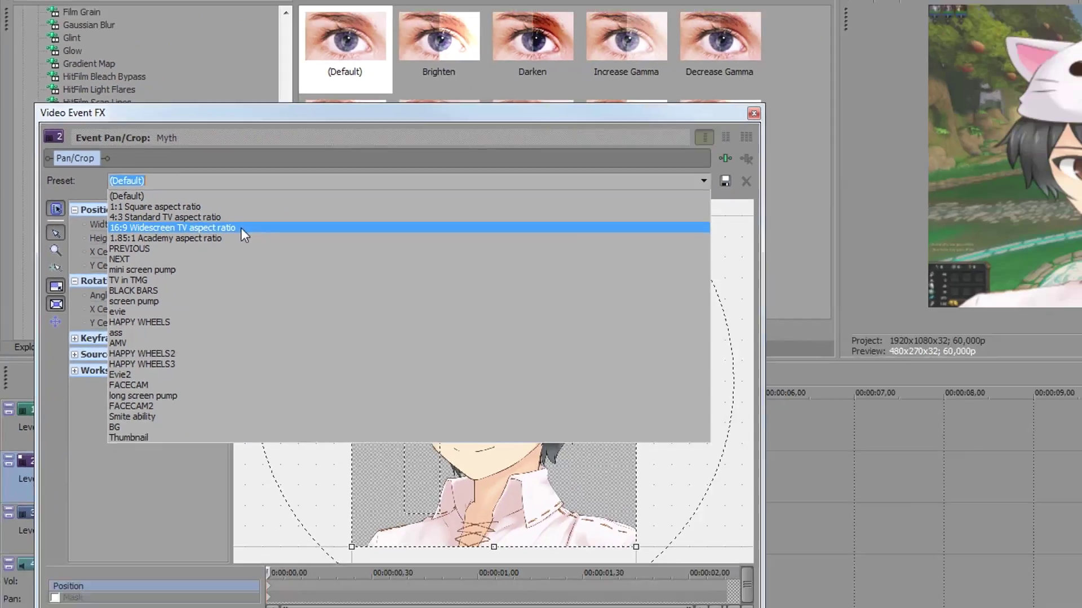
click(768, 310)
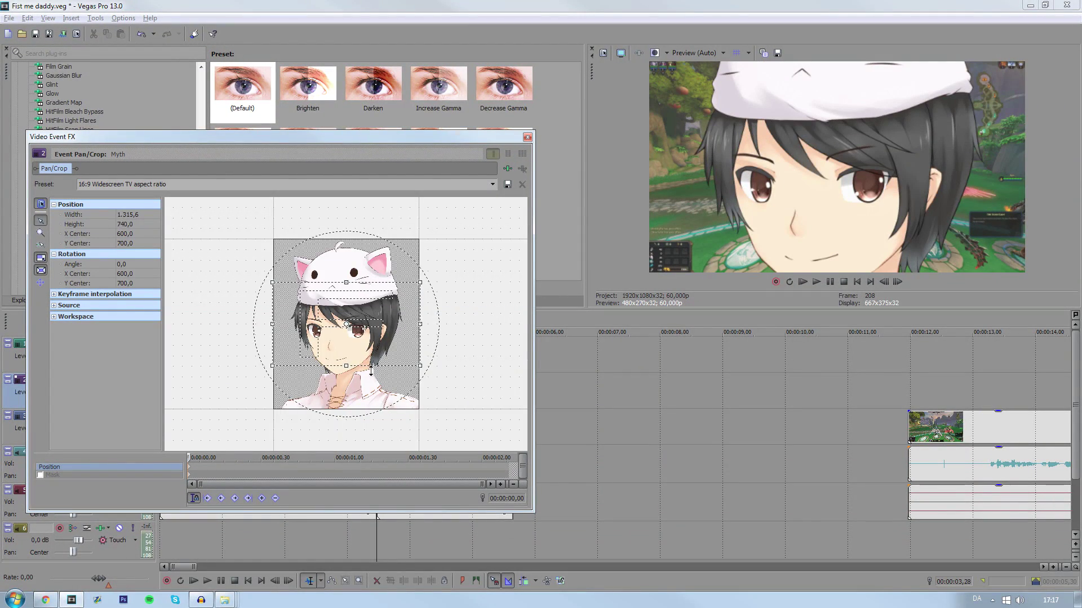
drag(362, 412, 395, 213)
Add a pan/crop keyframe at about 00:00:00,06 with the Myth image's crop frame centered at Y center 700,0.
scroll(253, 484, up, 5)
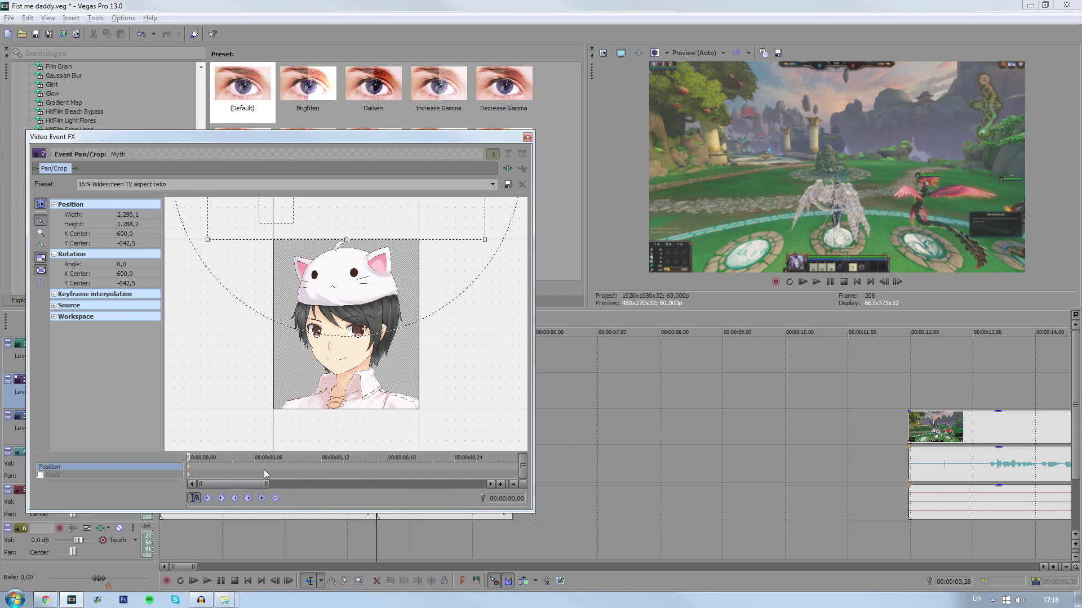
click(254, 465)
right_click(379, 243)
click(388, 264)
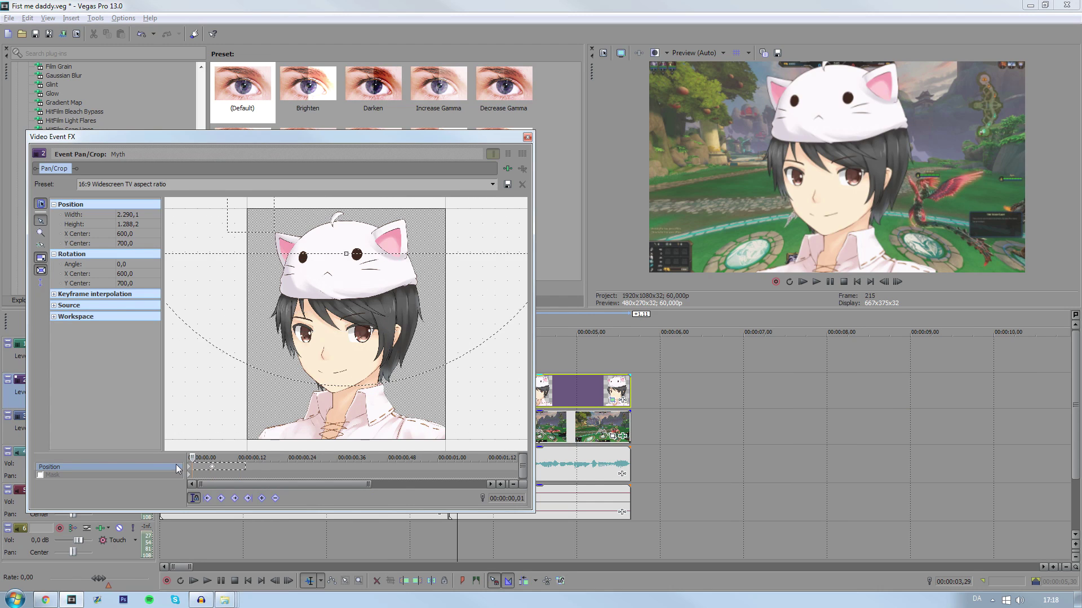
Move the Myth image's second pan/crop keyframe to about 00:00:00,30 and close the Video Event FX window.
click(189, 467)
click(527, 137)
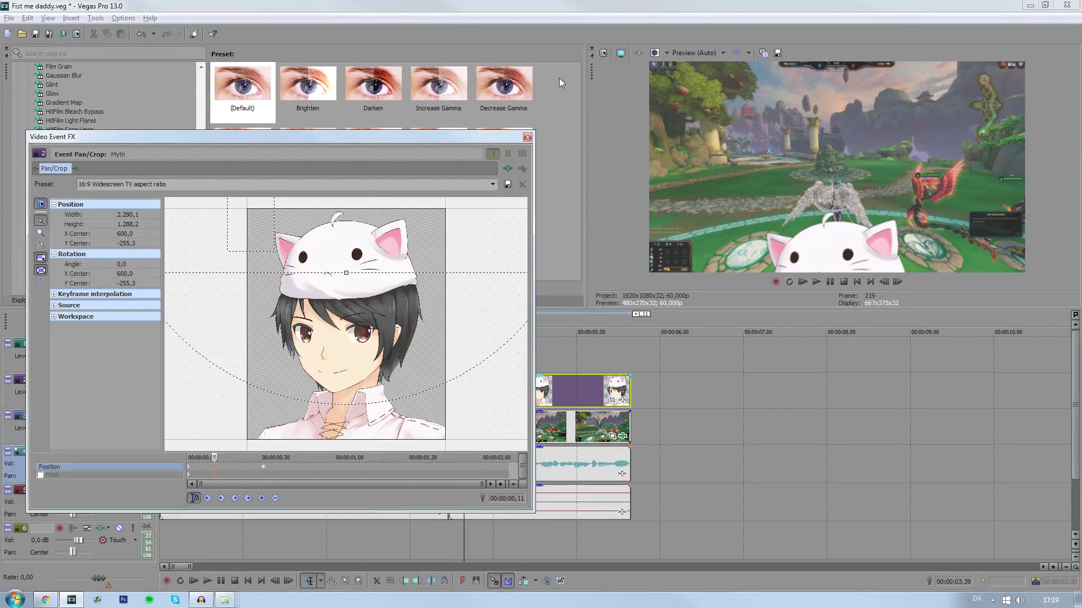
click(527, 136)
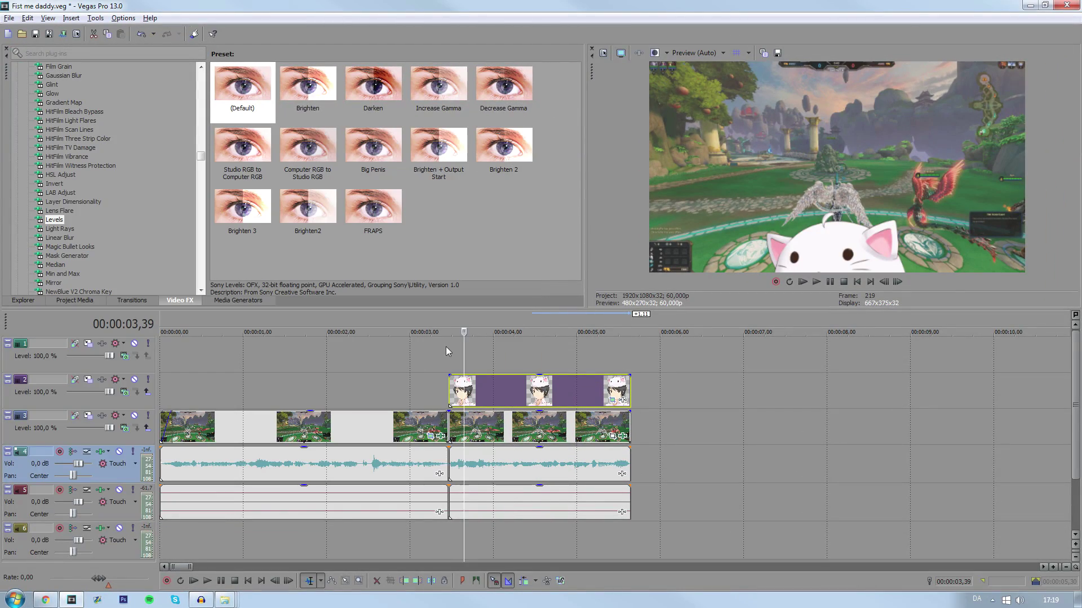
Mute audio track 4 and play from the start of the Myth image to check its slide-in.
click(448, 347)
click(119, 452)
key(space)
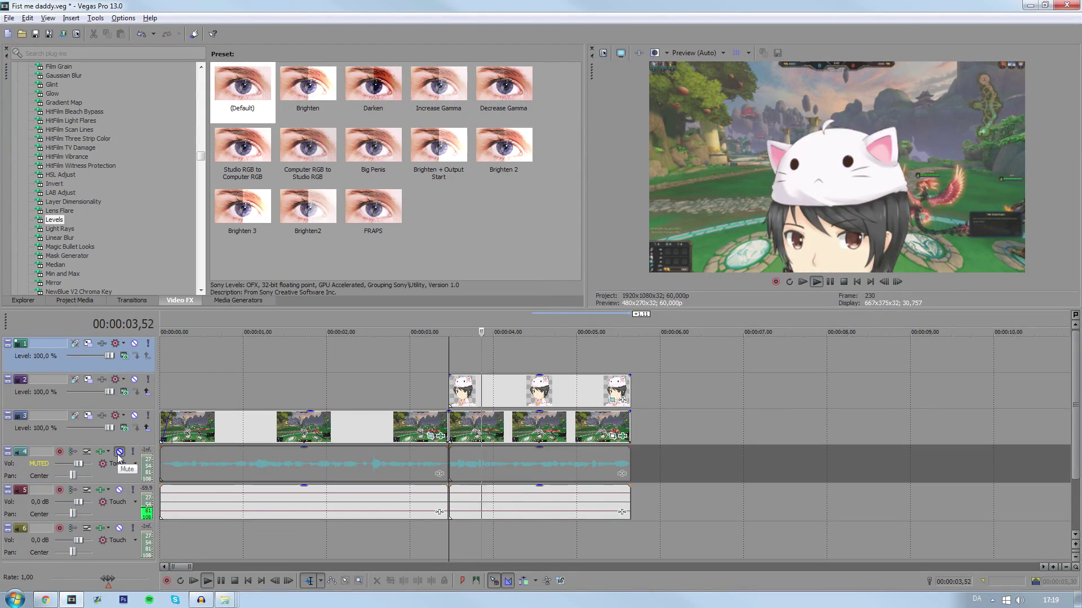
key(space)
key(space)
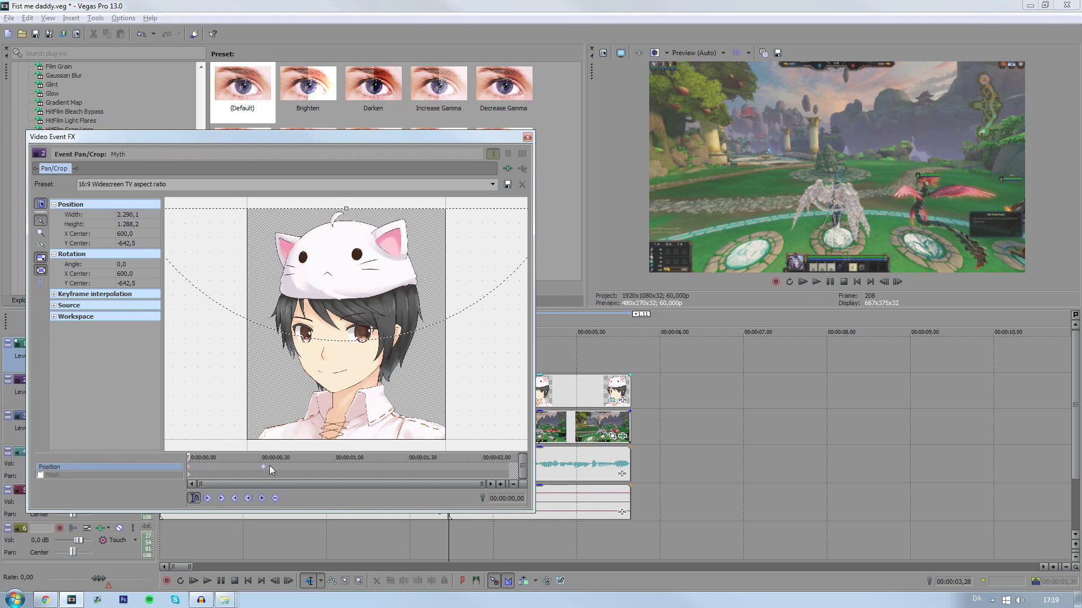
Move the Myth image's second pan/crop keyframe back to 00:00:00,06 and set its crop frame's Y center to 744,4.
scroll(269, 466, up, 5)
click(287, 467)
scroll(302, 466, down, 4)
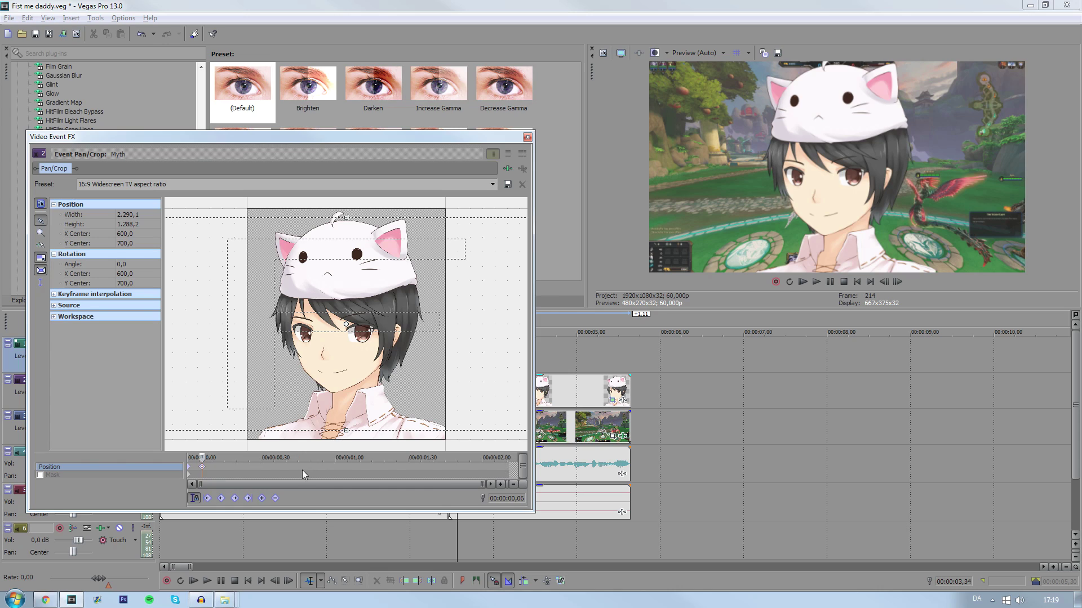
drag(430, 350, 434, 358)
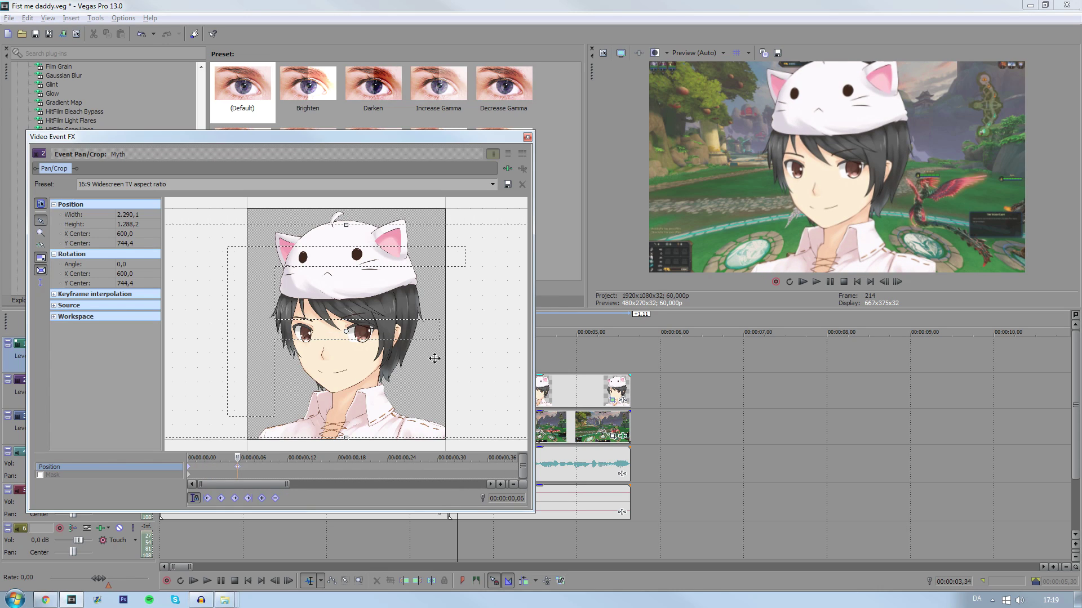
Add a Myth pan/crop keyframe at 00:00:00,08 with Y center 618,0 and another at 00:00:00,10 with the frame shifted slightly vertically.
key(Right)
key(Right)
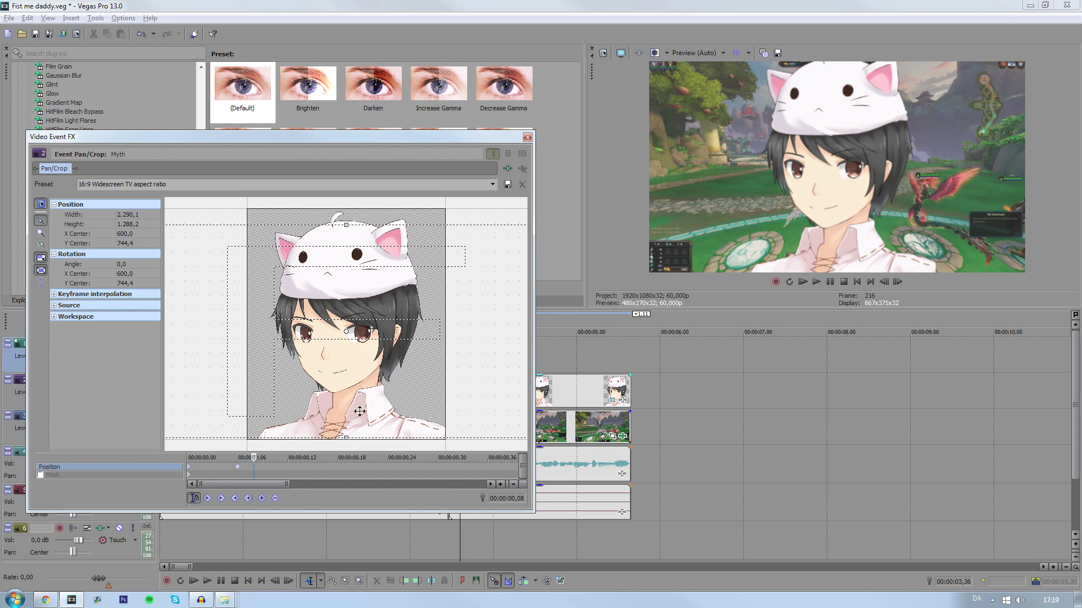
drag(373, 383, 379, 362)
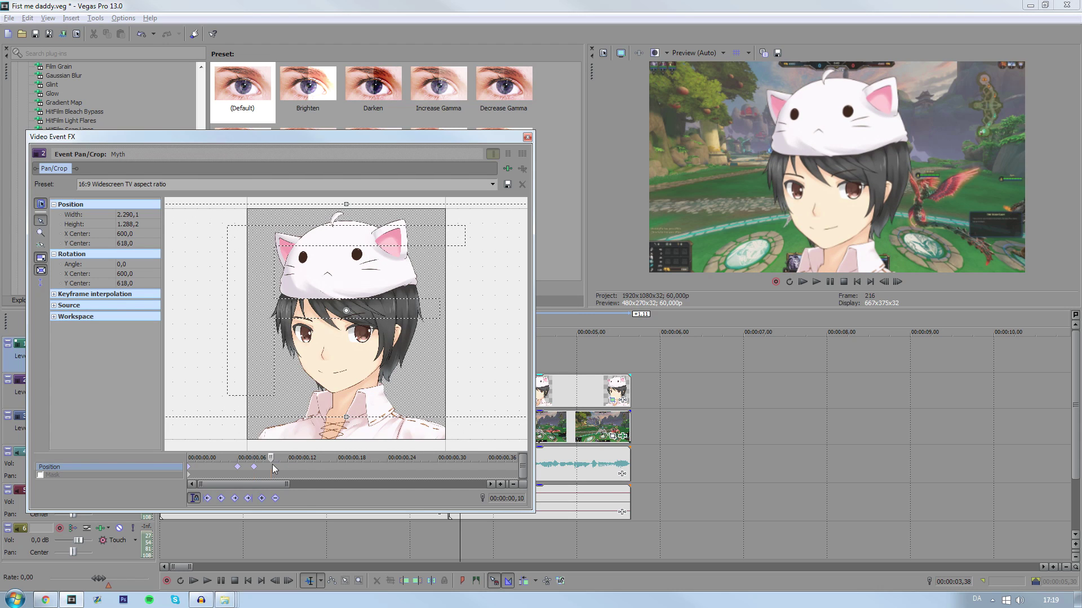
drag(404, 346, 403, 350)
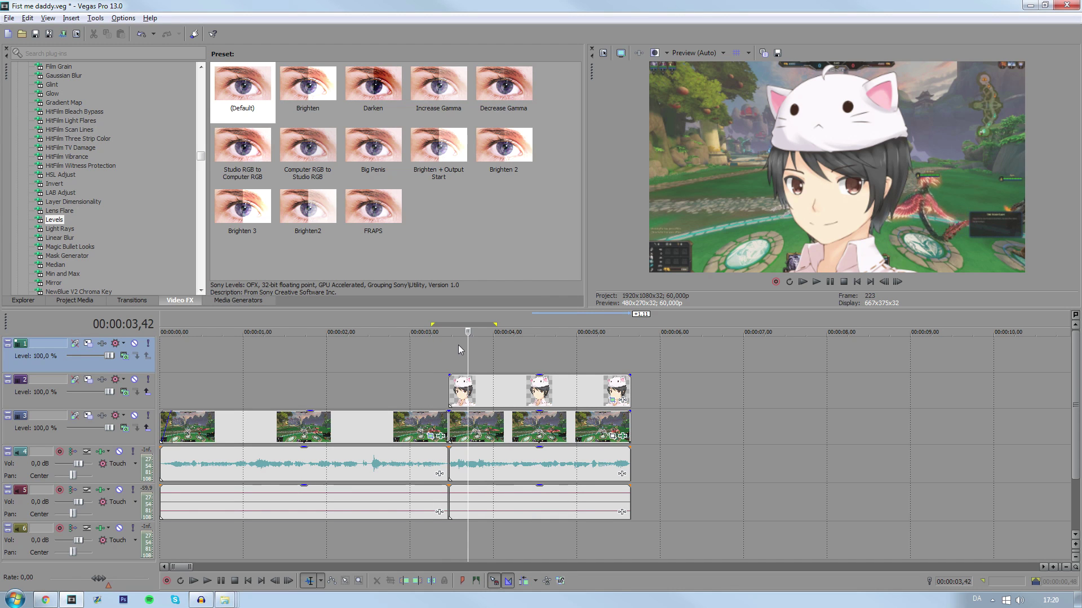
Play the section around the Myth image's start, from 00:00:03,15, to check its slide-in and bounce.
double_click(458, 345)
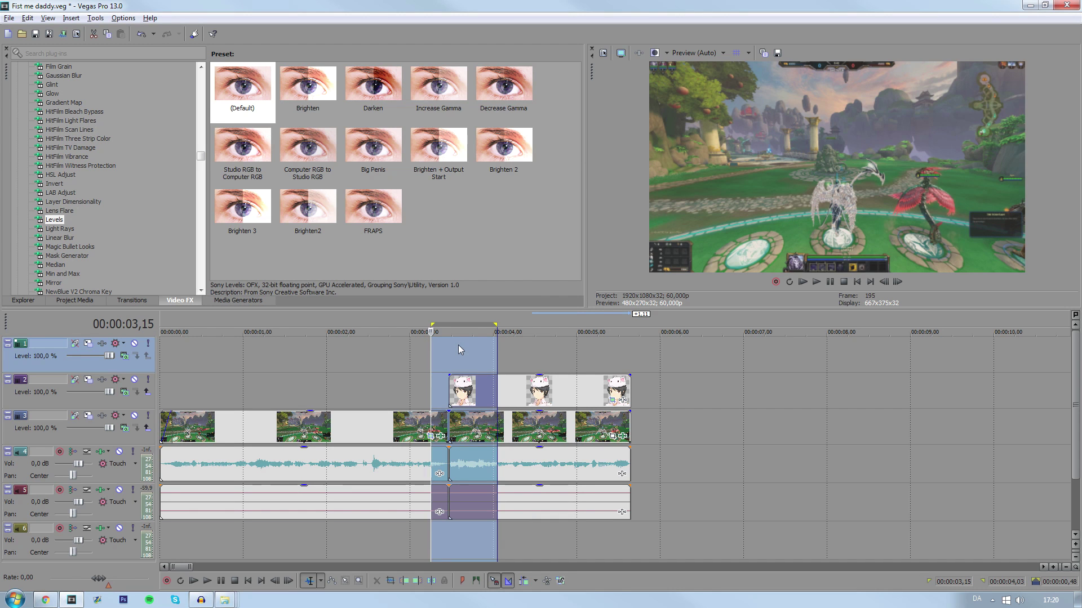
key(space)
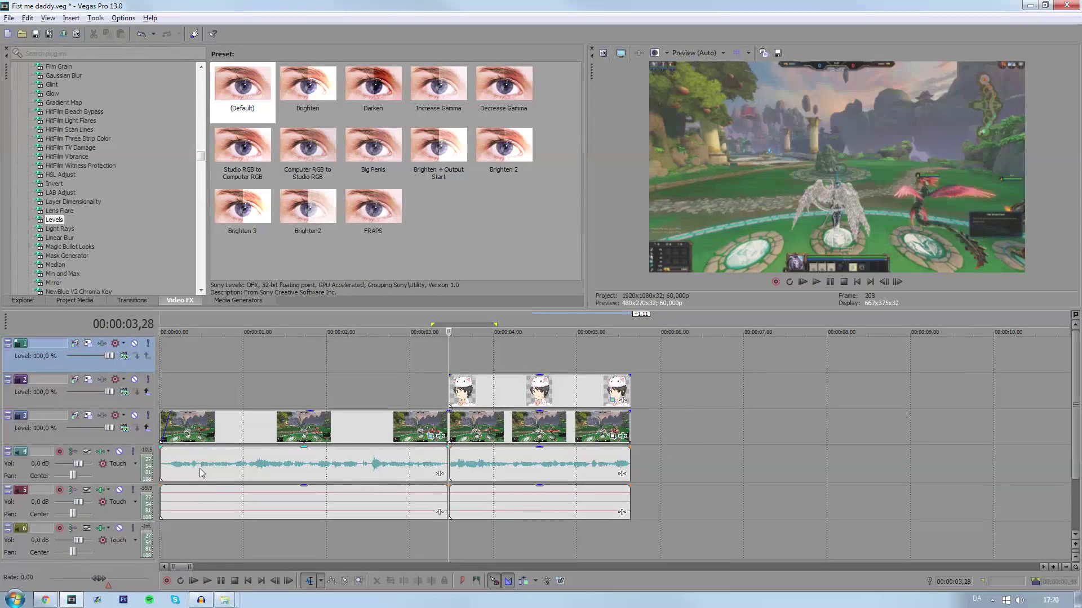
click(612, 400)
right_click(201, 472)
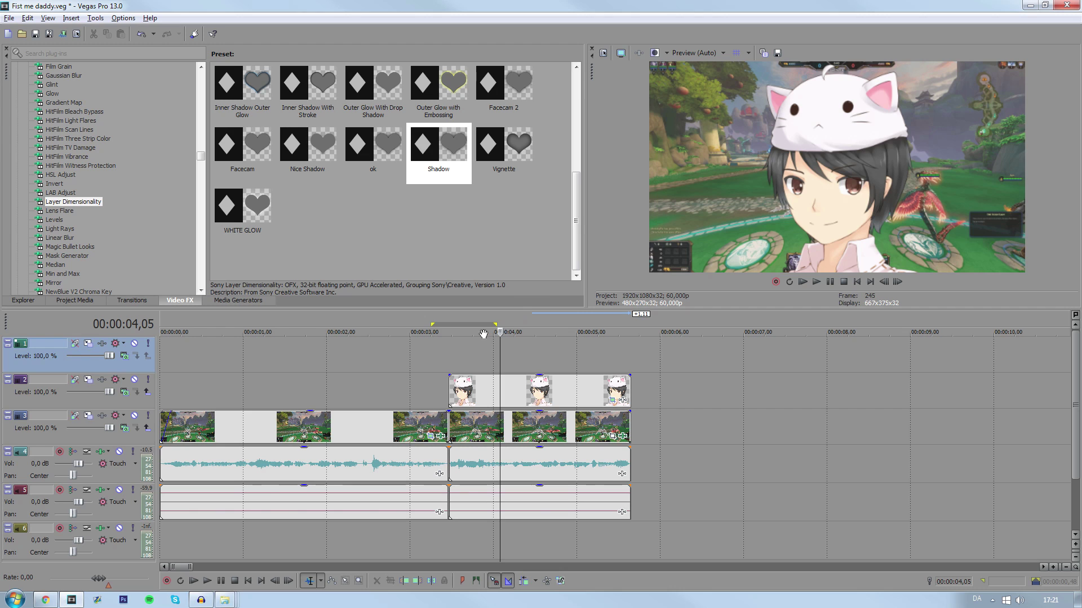
key(space)
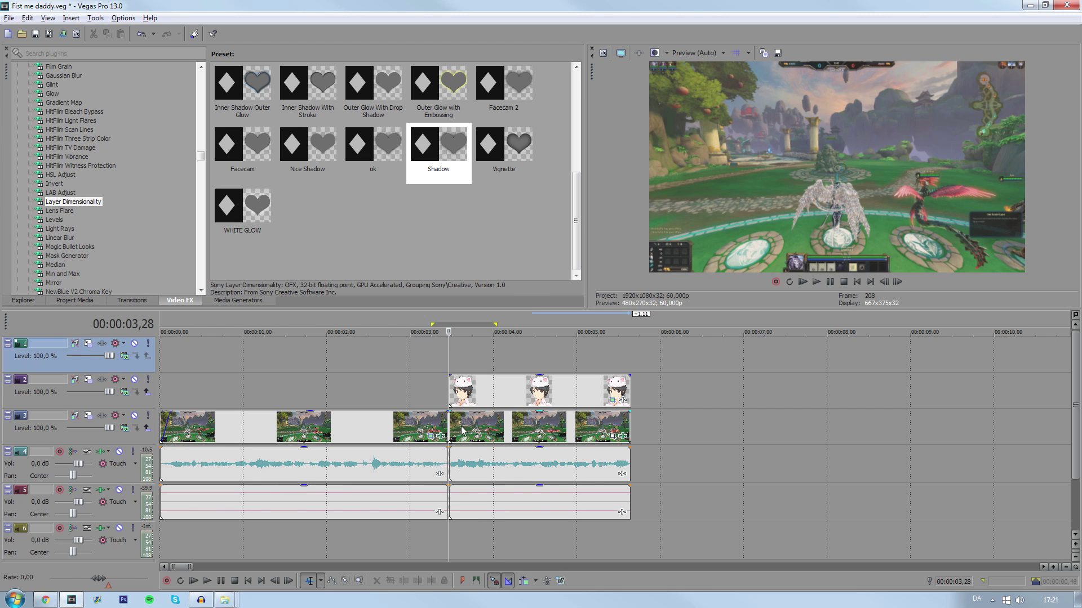
Apply the Gaussian Blur .015 preset to the track 3 gameplay clip beneath the Myth image.
click(56, 77)
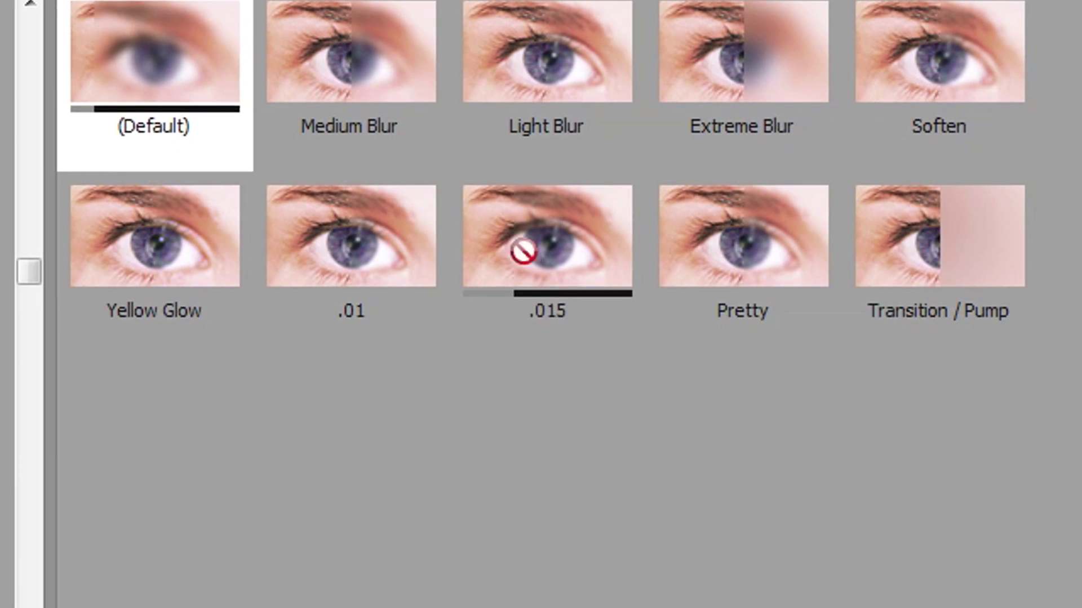
click(983, 337)
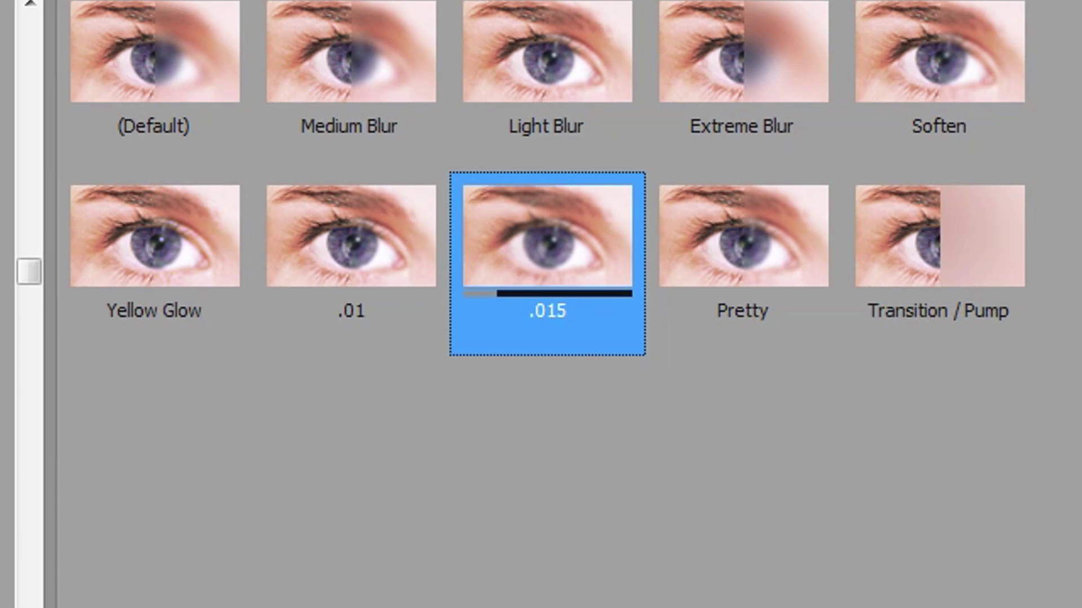
drag(547, 248, 390, 607)
drag(525, 328, 575, 321)
drag(524, 276, 555, 277)
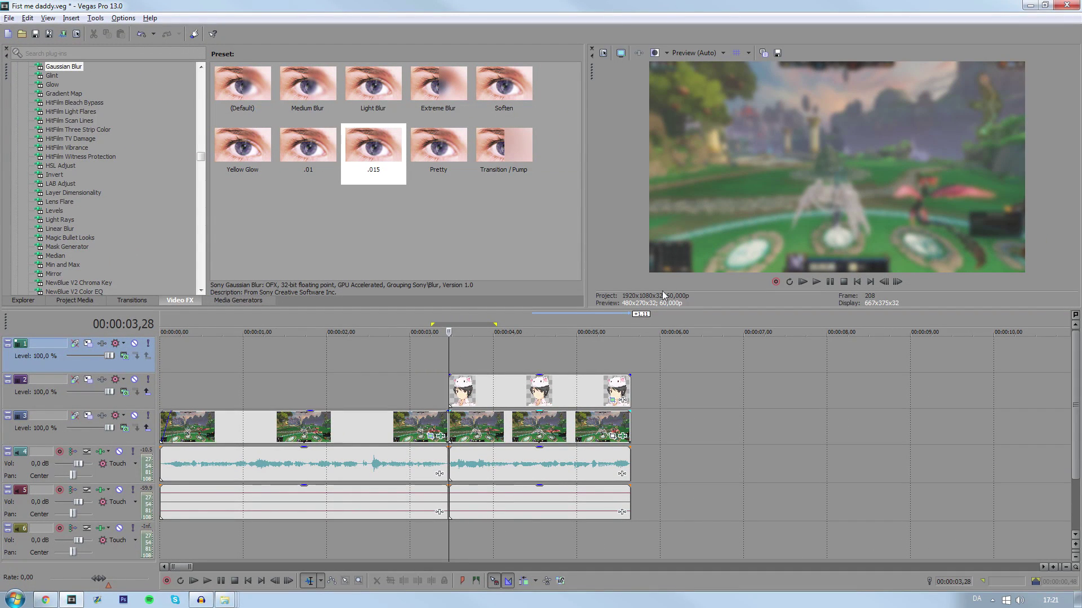
Step through the frames from 00:00:03,26 to 00:00:03,28 to check the blur at the cut.
click(514, 391)
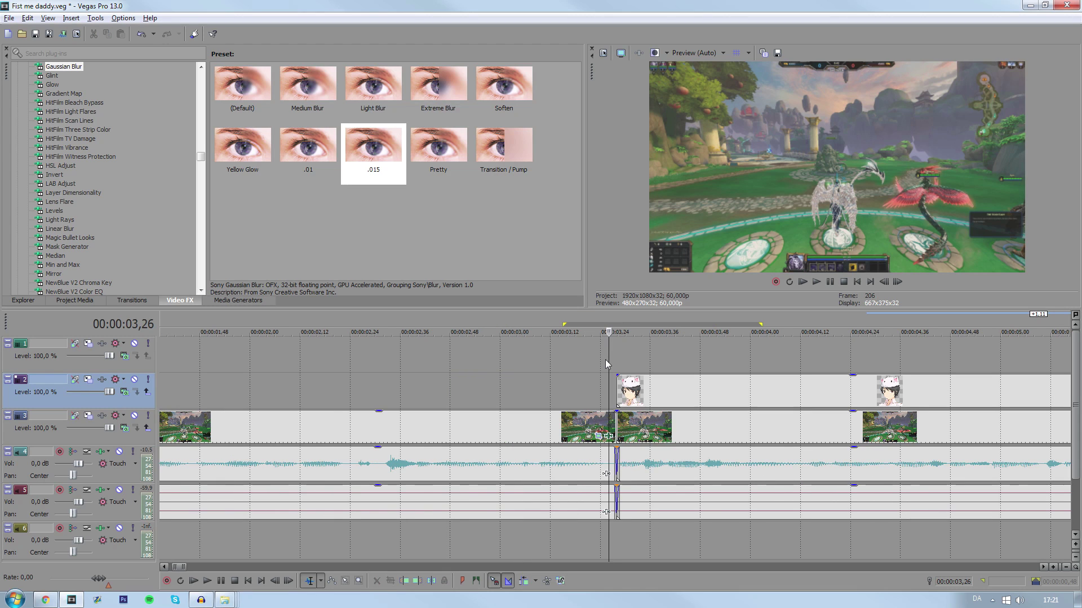
key(Right)
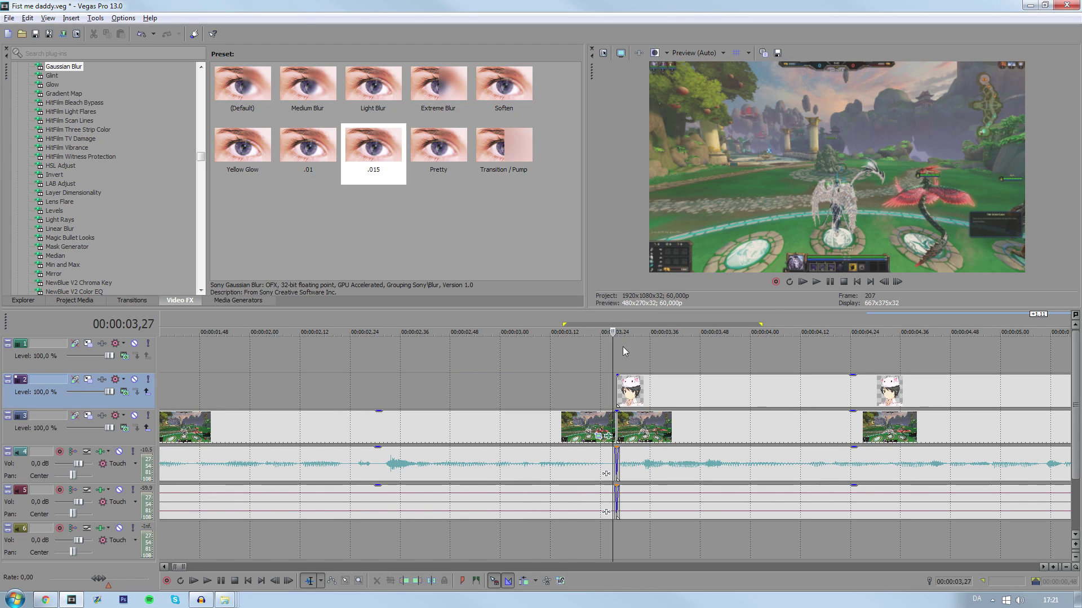
key(Right)
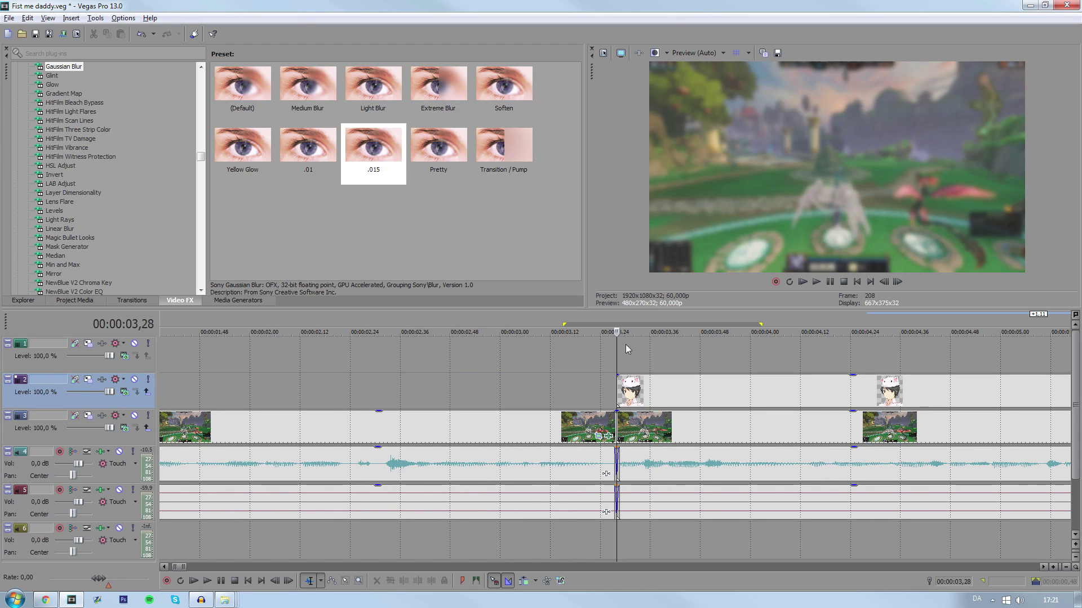
scroll(626, 345, down, 5)
scroll(392, 437, up, 2)
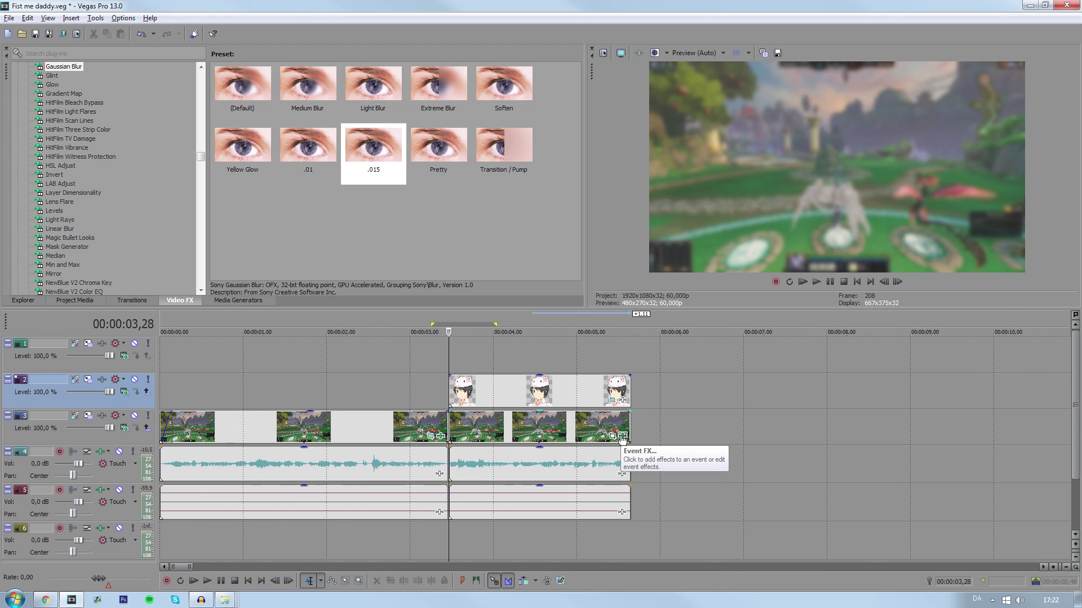
Animate the blurred clip's horizontal and vertical Gaussian Blur ranges and move their 0,0150 keyframes to 00:00:00,06.
click(622, 437)
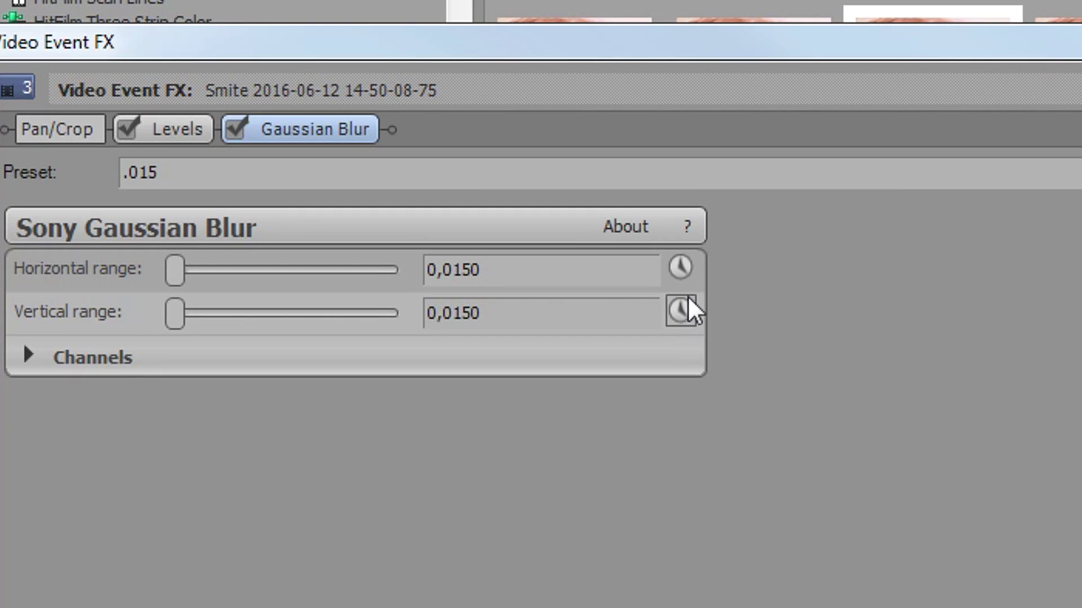
click(682, 311)
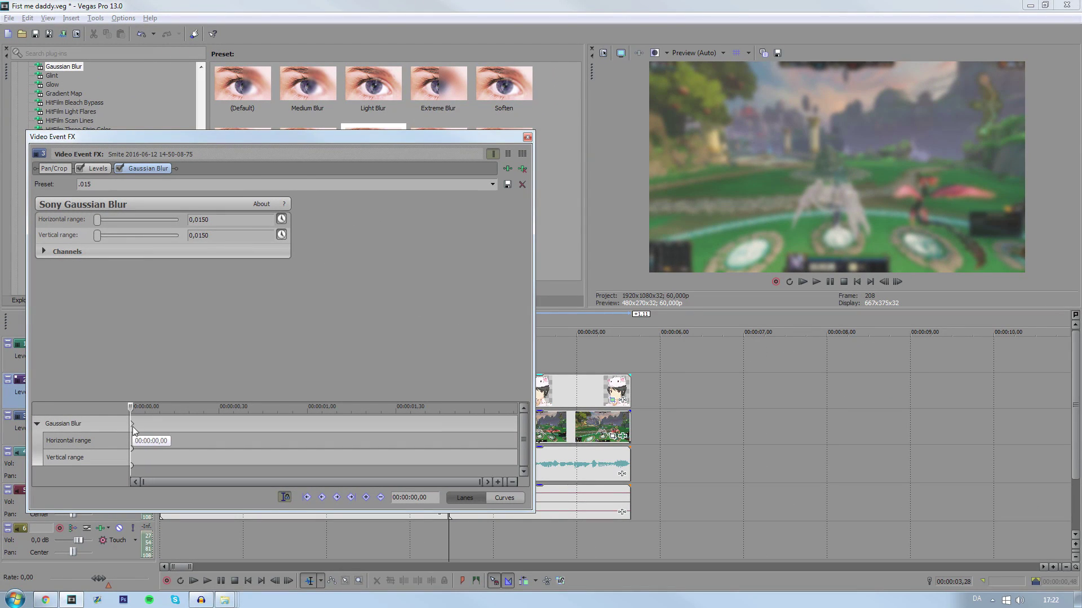
drag(132, 425, 148, 425)
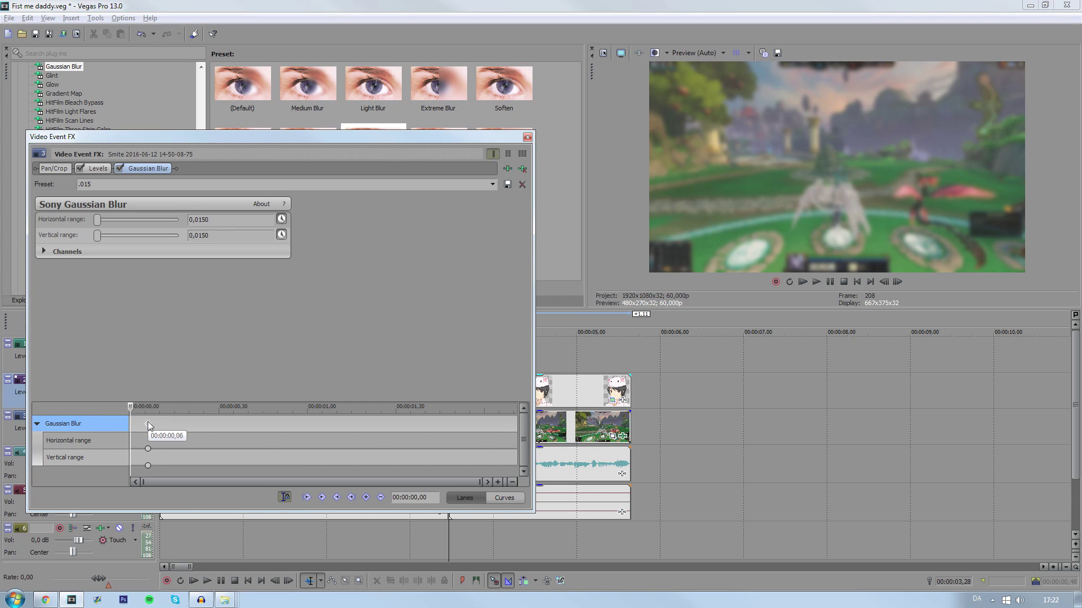
Set the Gaussian Blur's horizontal and vertical ranges to 0,0000 at the start of the clip.
click(214, 241)
key(Return)
double_click(199, 220)
text(0)
key(Return)
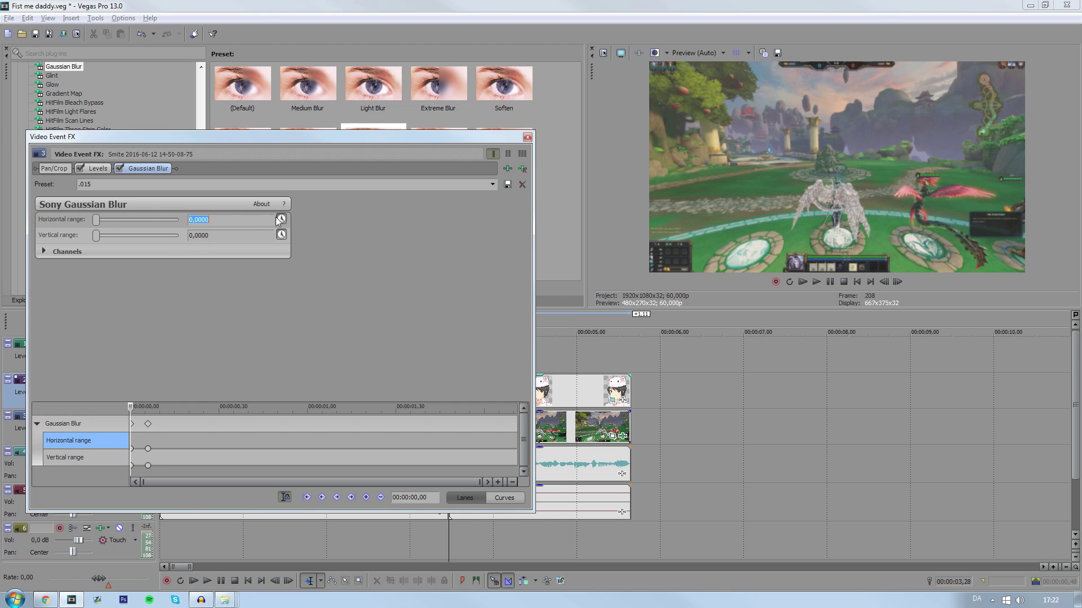
Close the effect settings, step through the blur-in up to 00:00:03,34 and save the project.
click(235, 431)
scroll(235, 430, up, 3)
key(Right)
key(Right)
key(Right)
key(Right)
key(Right)
key(Right)
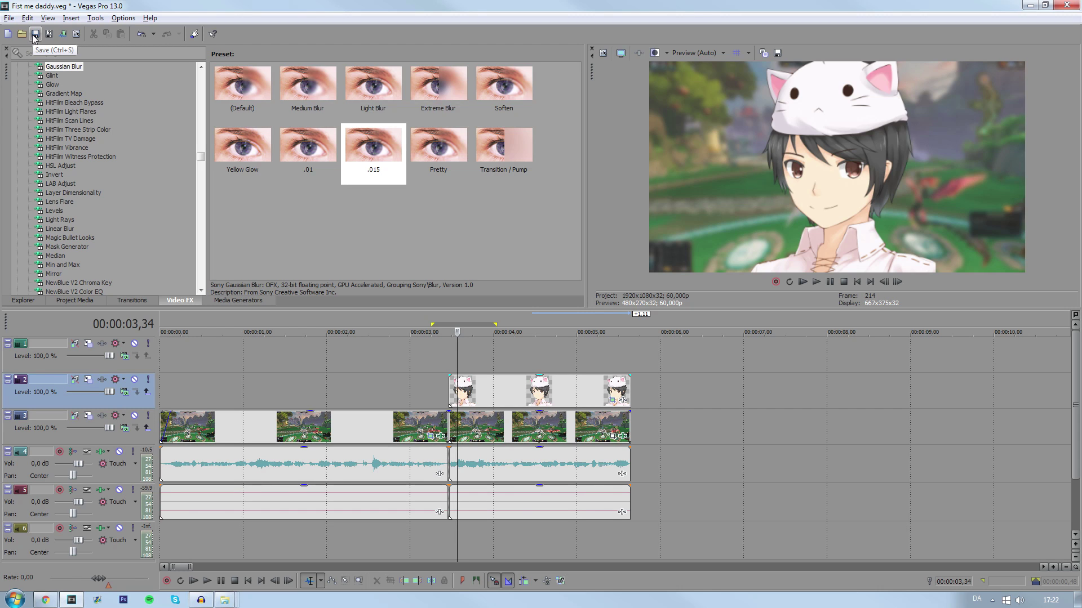
click(32, 35)
key(space)
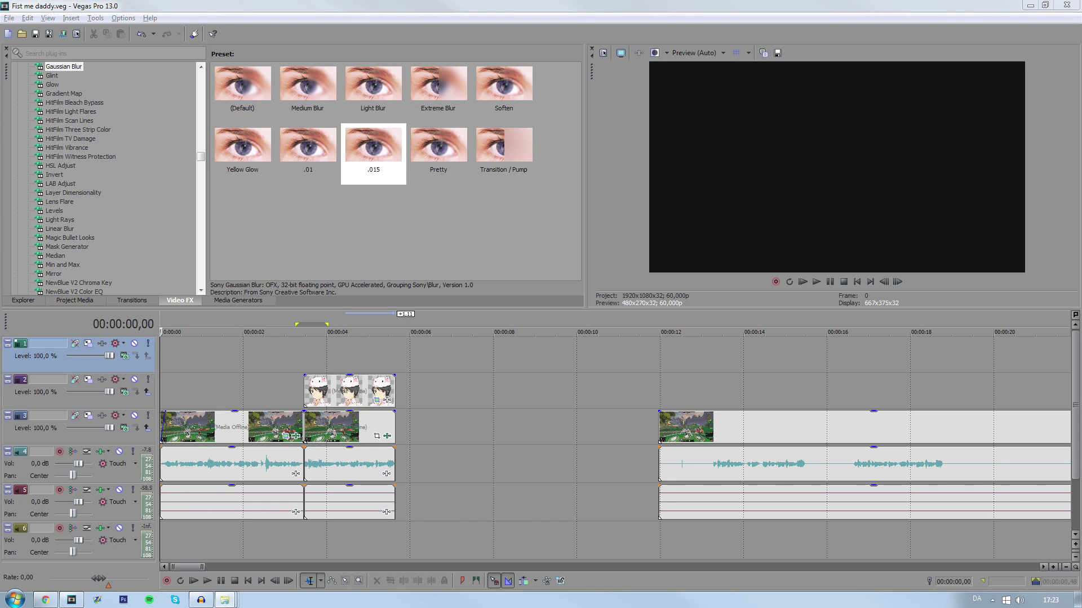
Place the audio clip at the start of track 6 and lower its volume on the timeline.
drag(627, 546, 353, 540)
drag(220, 525, 220, 558)
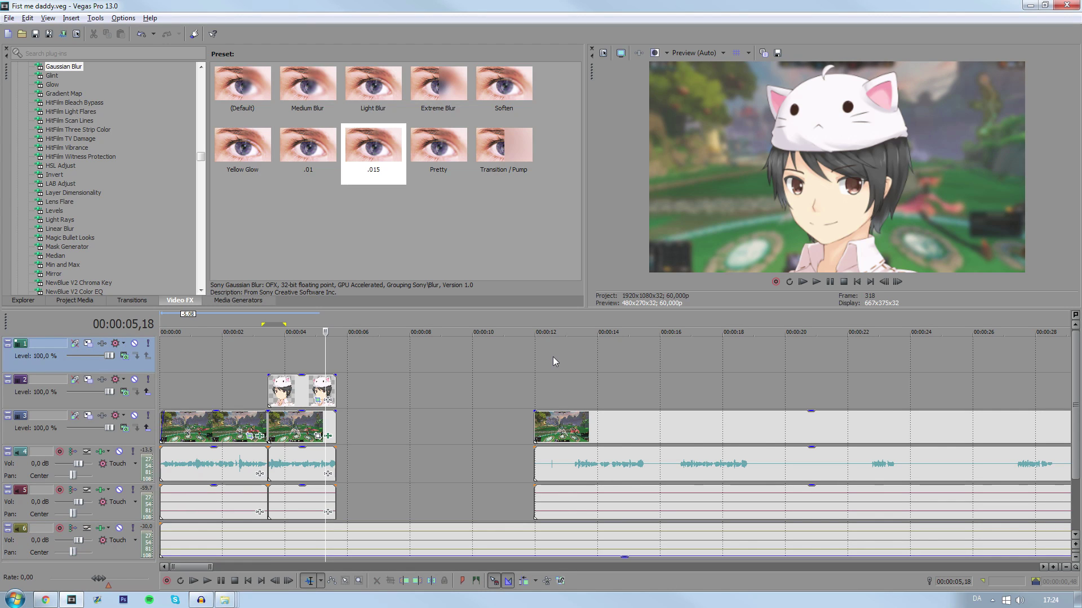
Try splitting the long gameplay clip and its audio at 00:00:32,19, and undo the split.
click(575, 429)
scroll(627, 424, up, 2)
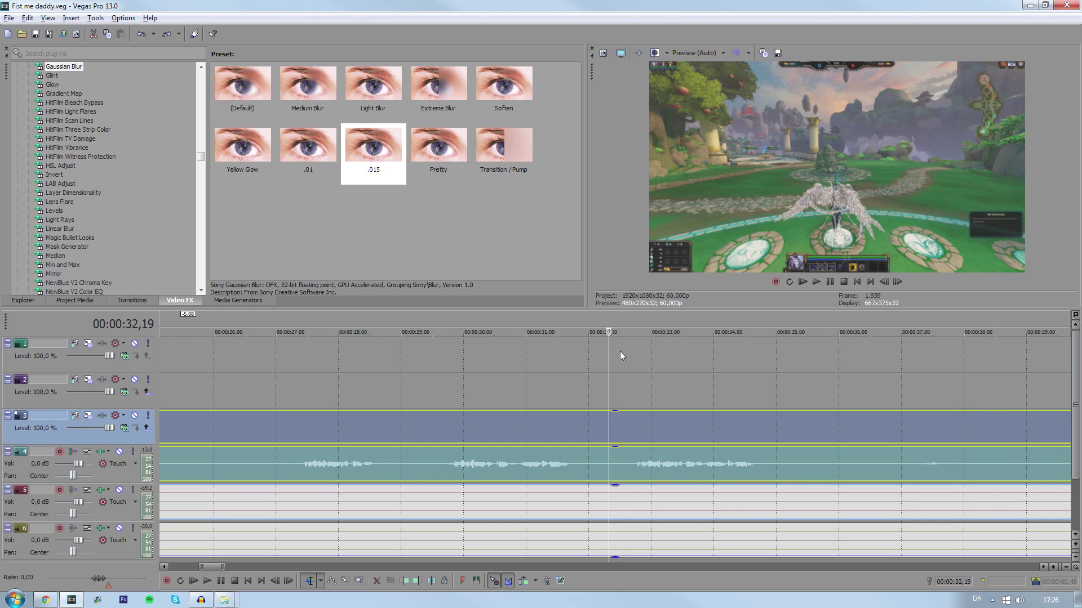
scroll(597, 424, up, 3)
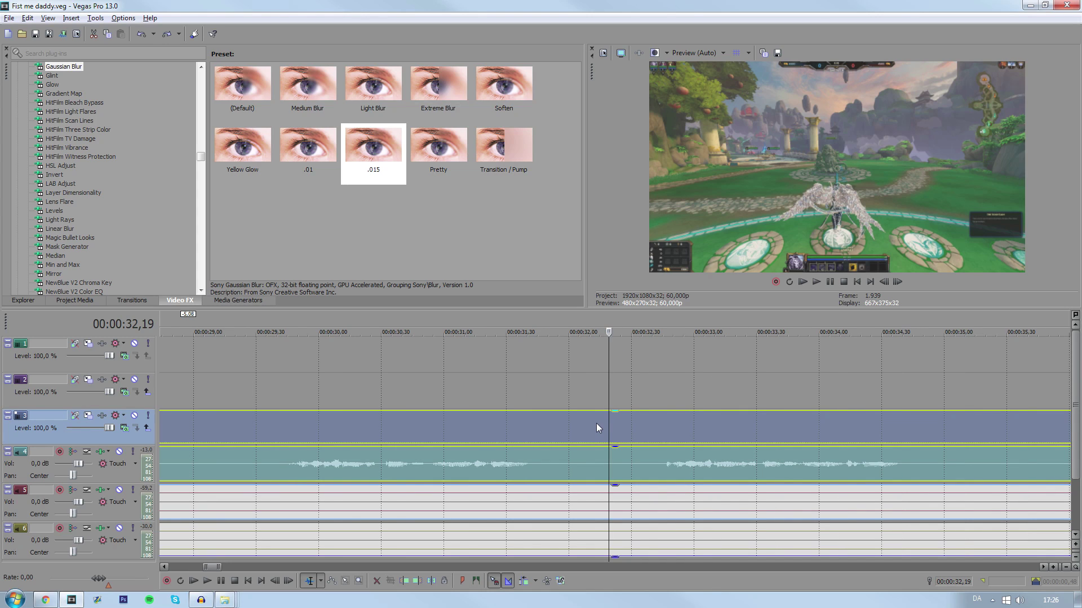
key(s)
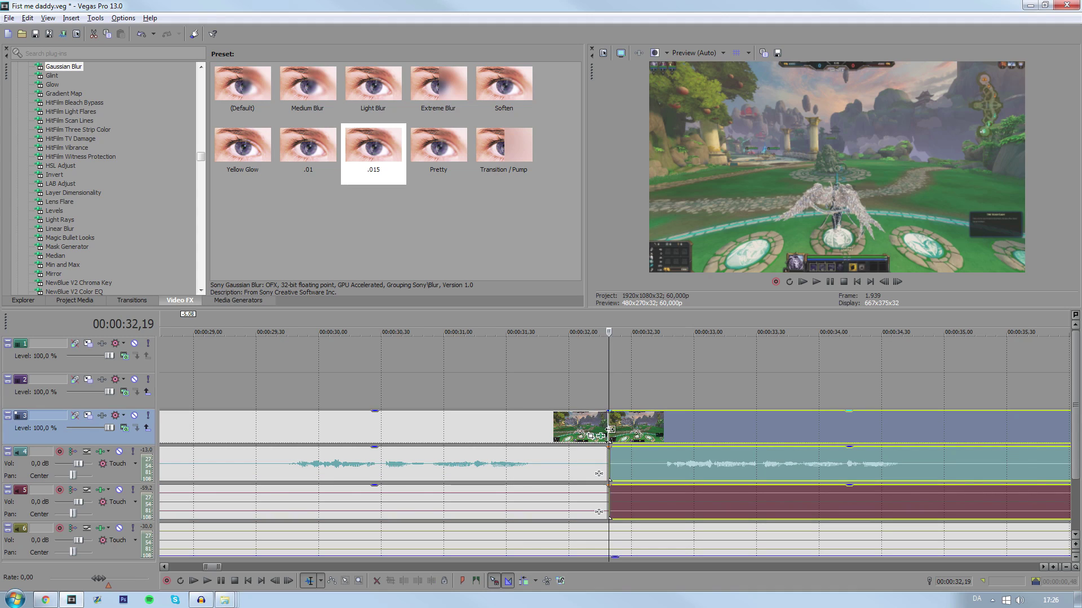
key(ctrl+z)
Split the long gameplay clip and its audio on tracks 4 and 5 at 00:00:32,44, just before the speech.
click(660, 424)
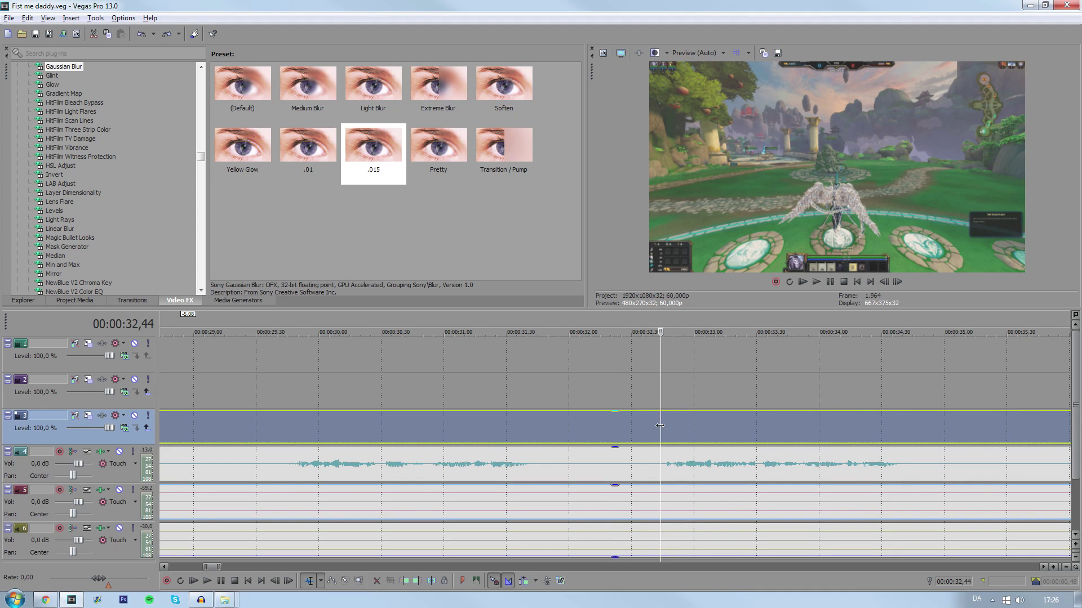
scroll(654, 432, down, 2)
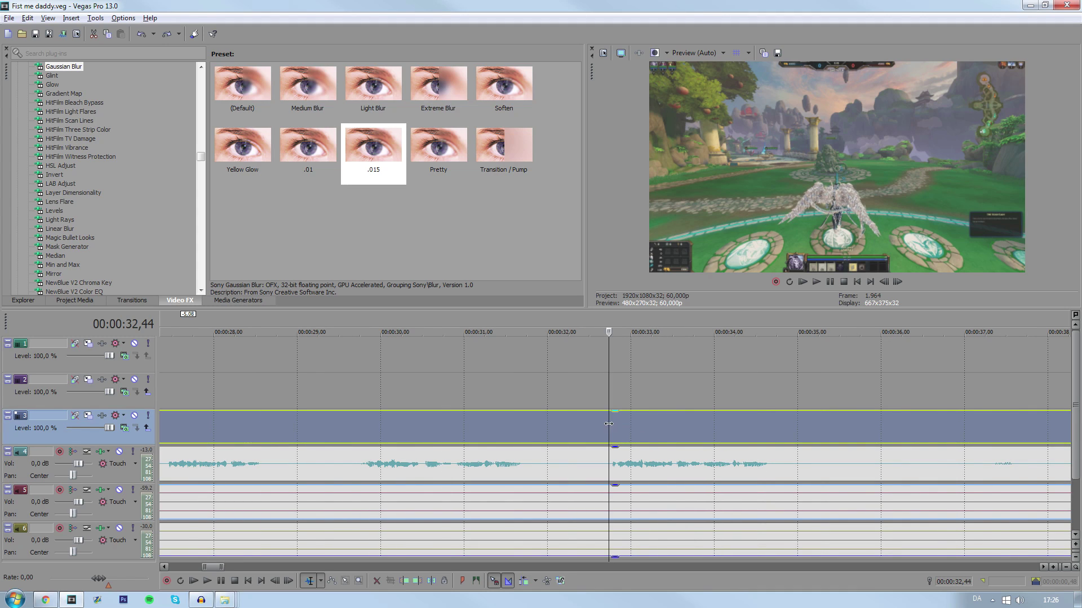
key(s)
click(653, 453)
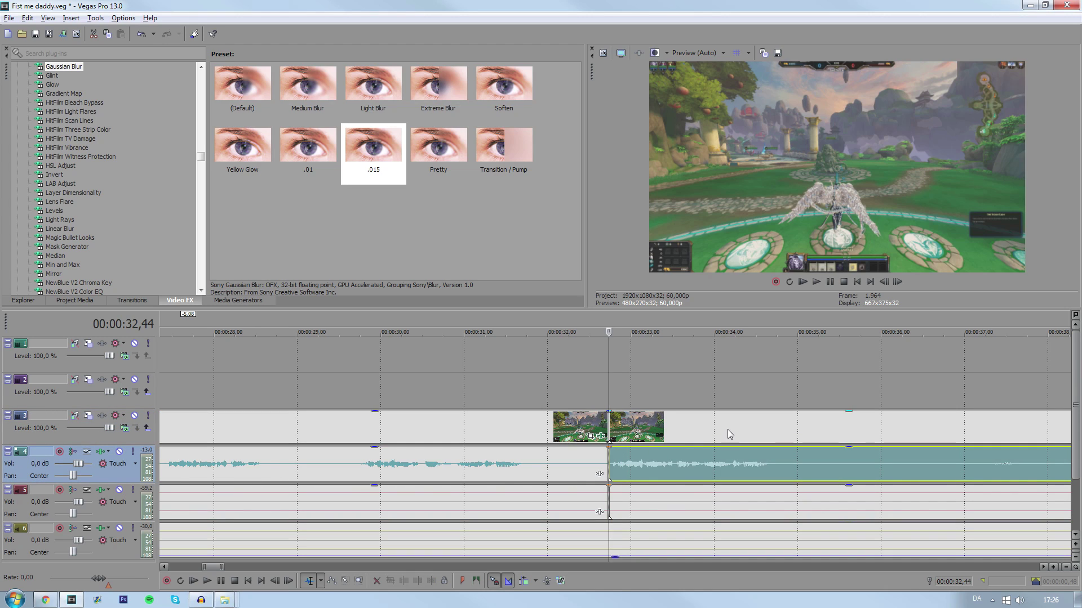
Try deleting the gameplay video and audio pieces before 00:00:32,44 one by one, and undo the deletion.
click(543, 430)
key(Delete)
click(543, 456)
key(Delete)
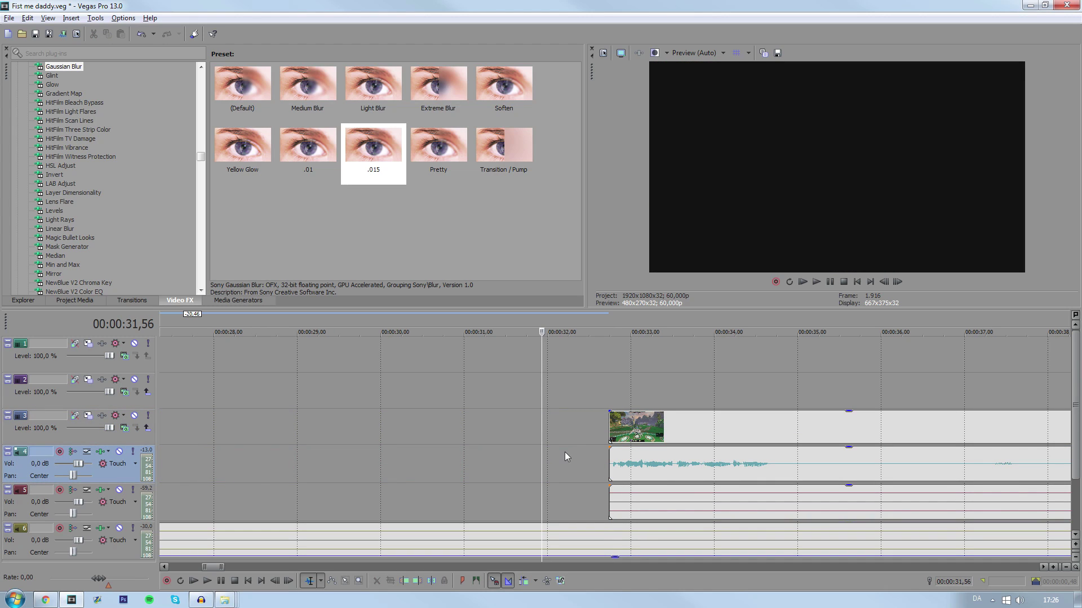
key(ctrl+z)
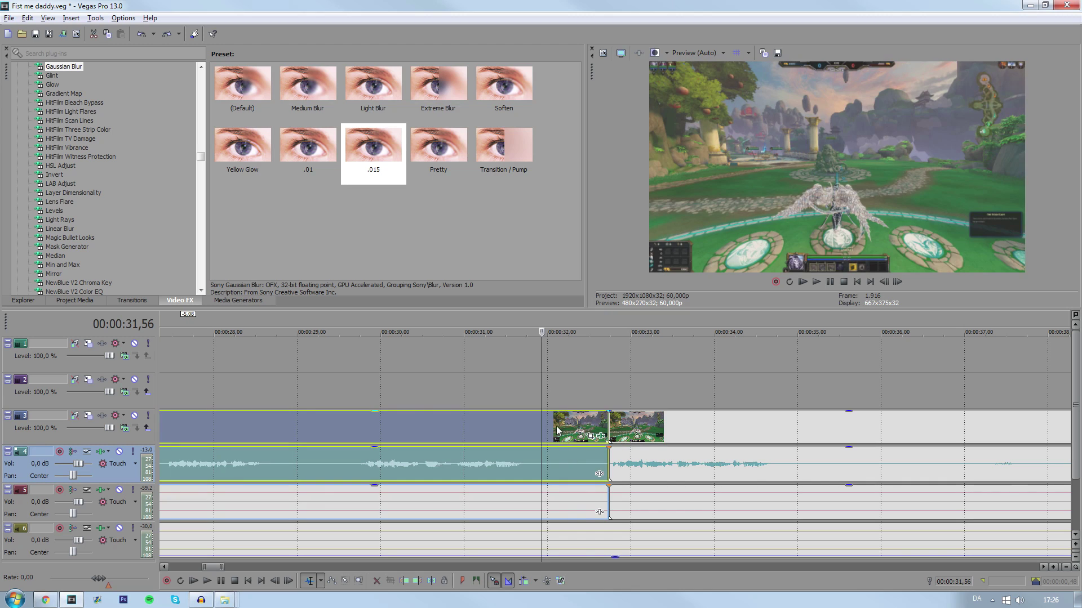
Delete the gameplay piece before 00:00:32,44 together with its audio on tracks 4 and 5.
click(556, 426)
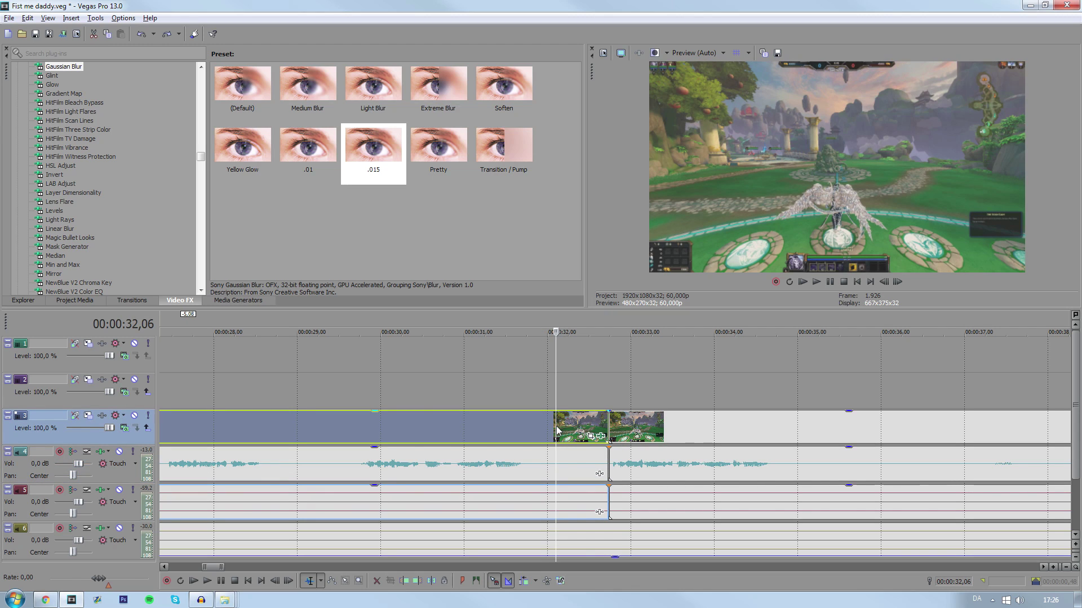
ctrl+click(567, 495)
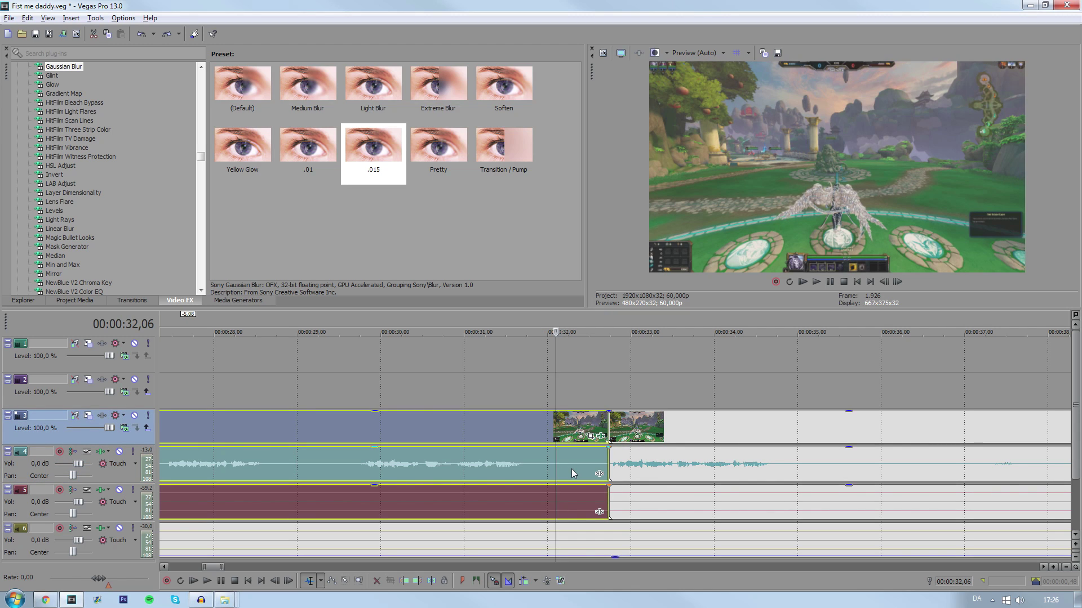
key(Delete)
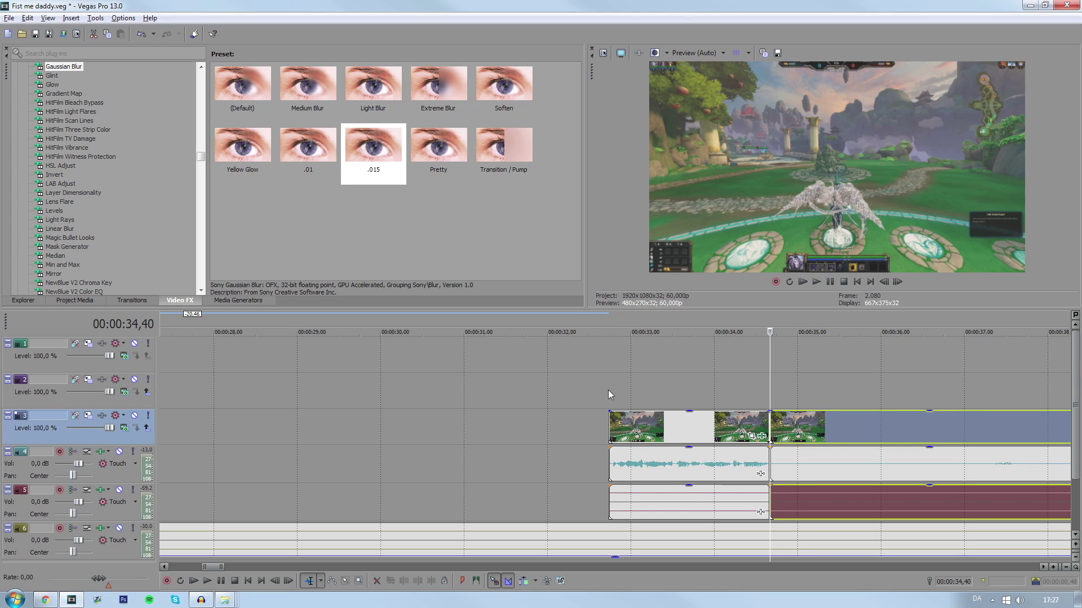
Try splitting off and deleting the end of the gameplay piece with its audio at about 00:00:34,28, and undo it.
click(732, 430)
key(s)
click(727, 461)
key(s)
click(752, 428)
shift+click(760, 494)
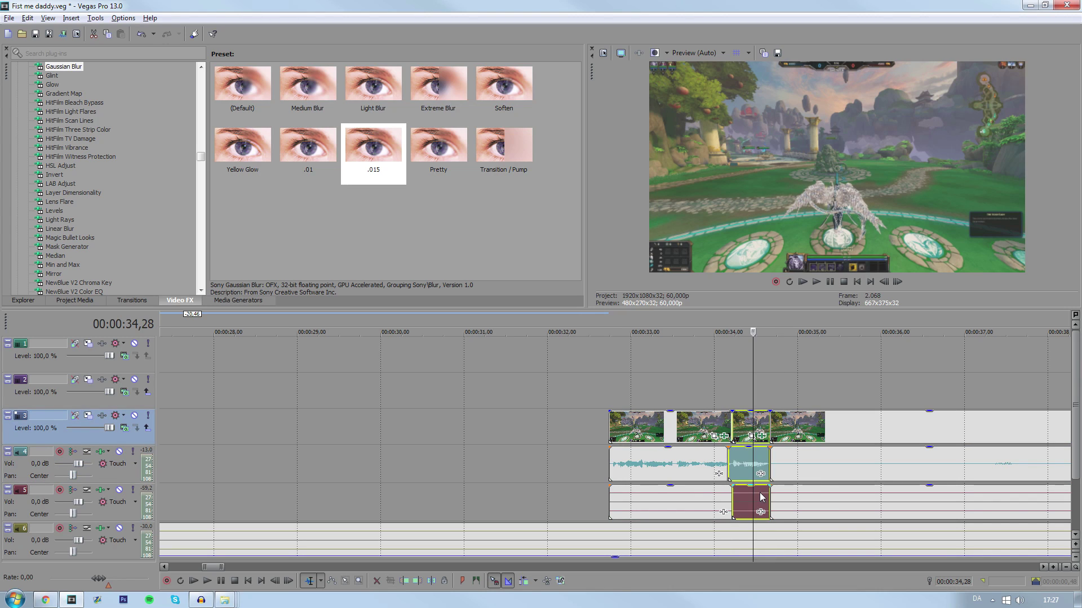
key(Delete)
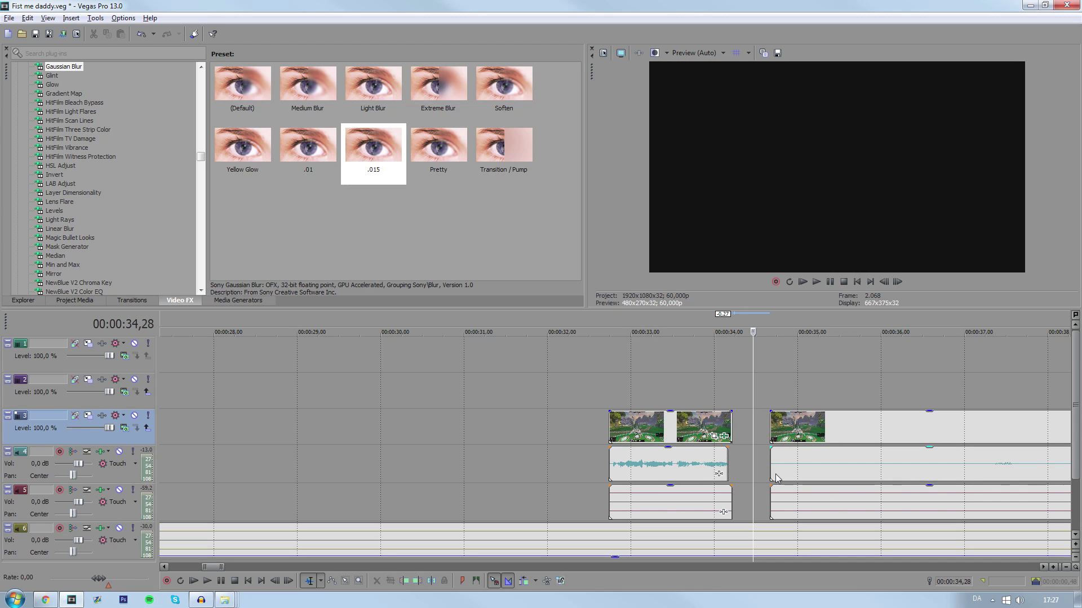
key(ctrl+z)
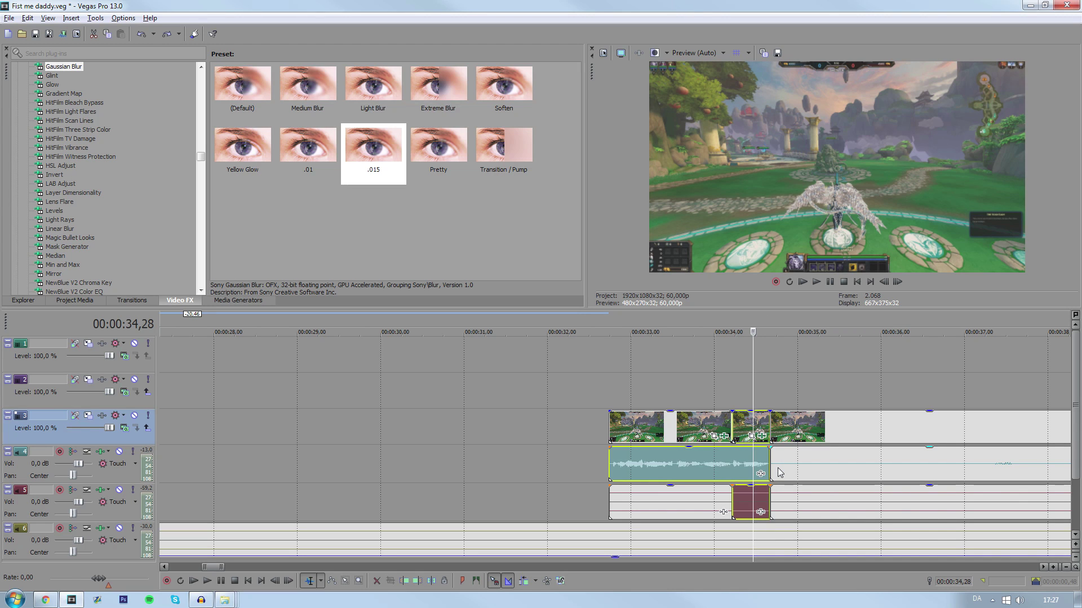
key(ctrl+z)
Move the short gameplay piece and its audio from tracks 3 to 5 back against the preceding clip, starting at 00:00:05,39.
click(621, 429)
click(649, 427)
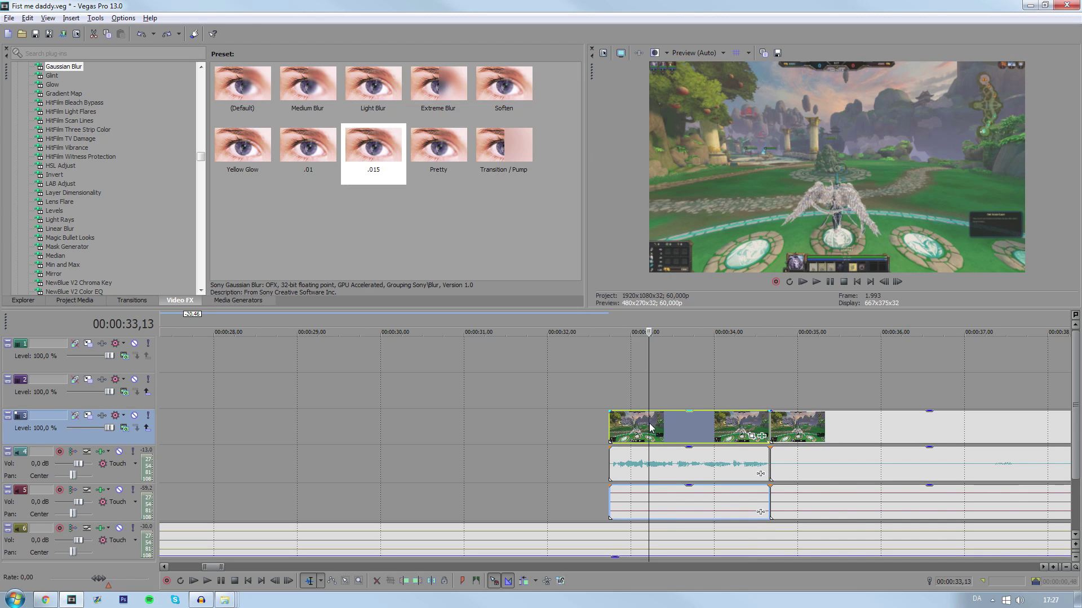
shift+click(671, 498)
scroll(671, 498, down, 6)
drag(511, 419, 237, 416)
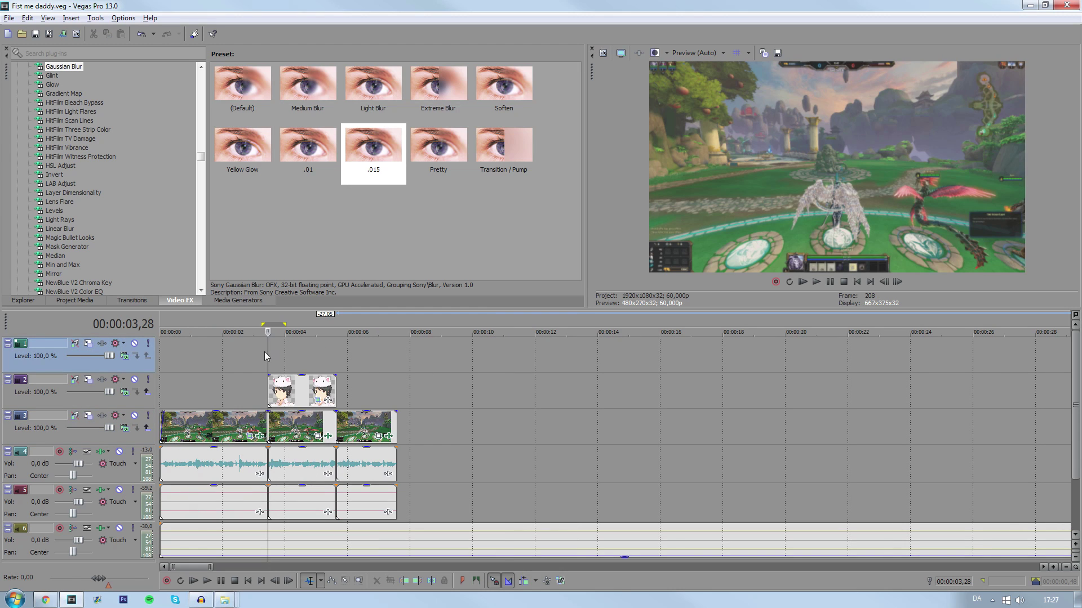
Play back the joined gameplay clips from 00:00:03,04 to check the cuts.
key(space)
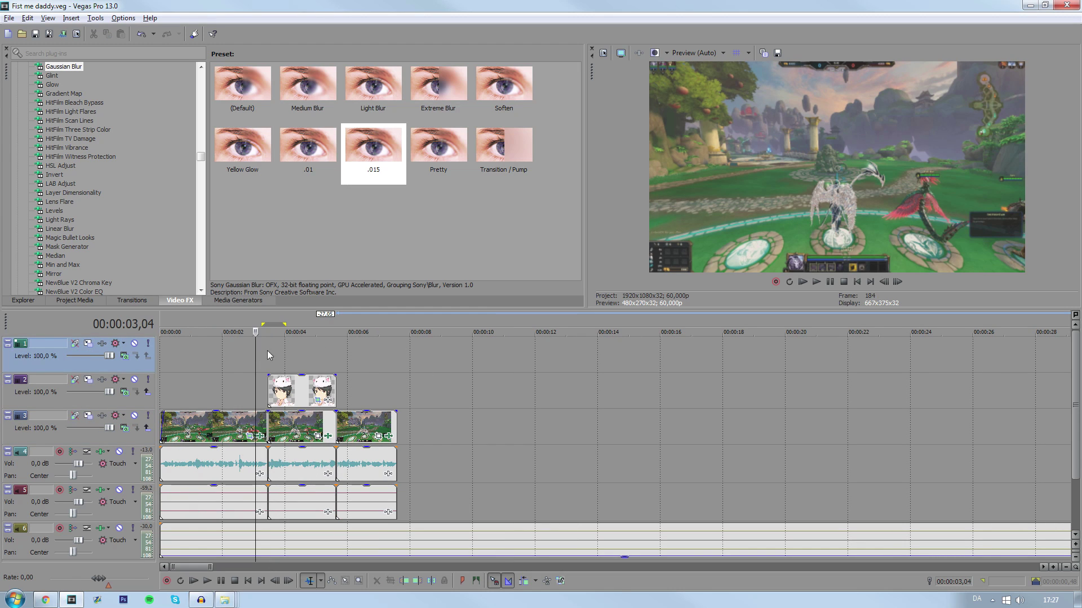
scroll(685, 405, up, 2)
scroll(741, 423, up, 2)
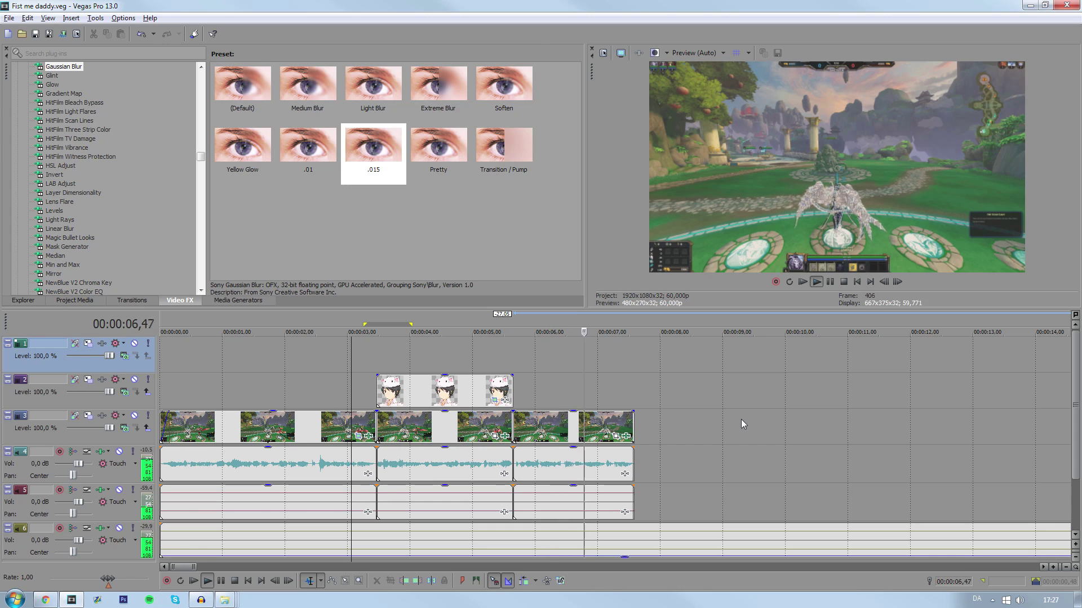
key(space)
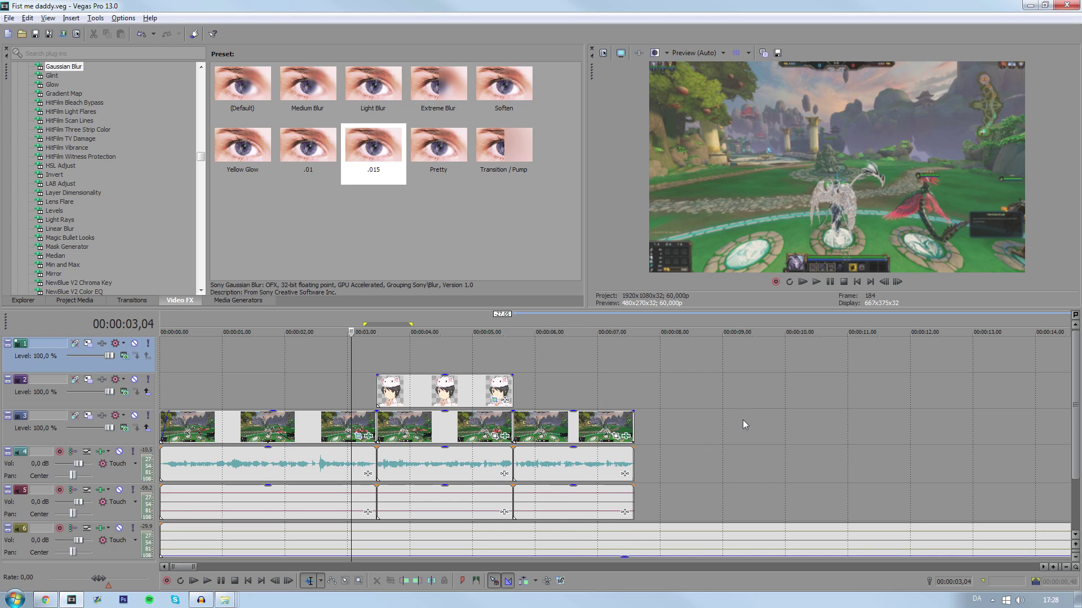
Split the background audio on track 6 at 00:00:05,39 and move the remainder to start at about 00:00:10,00.
click(586, 533)
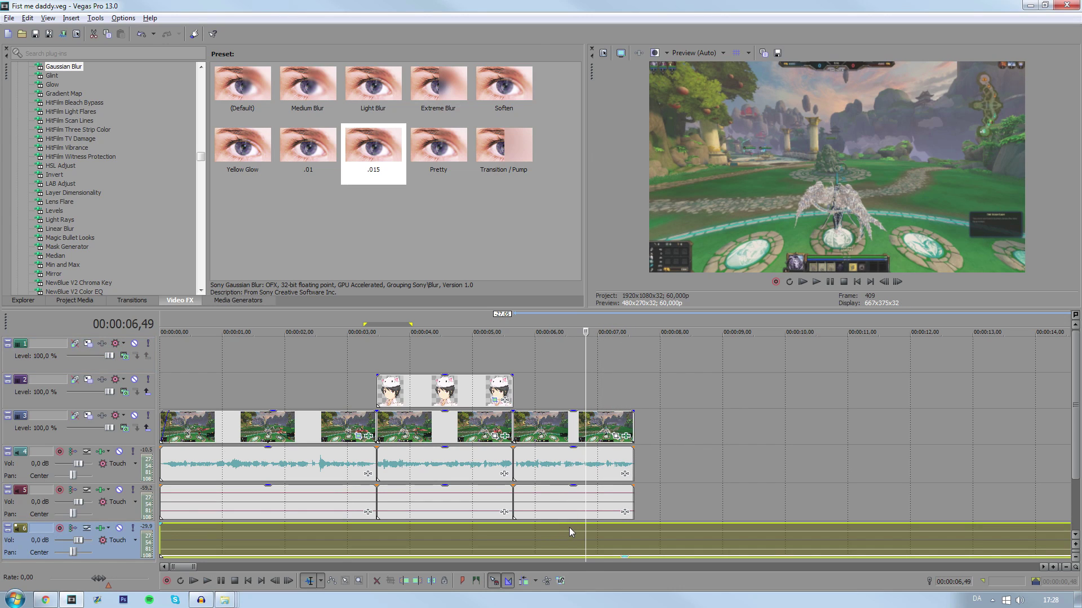
click(517, 531)
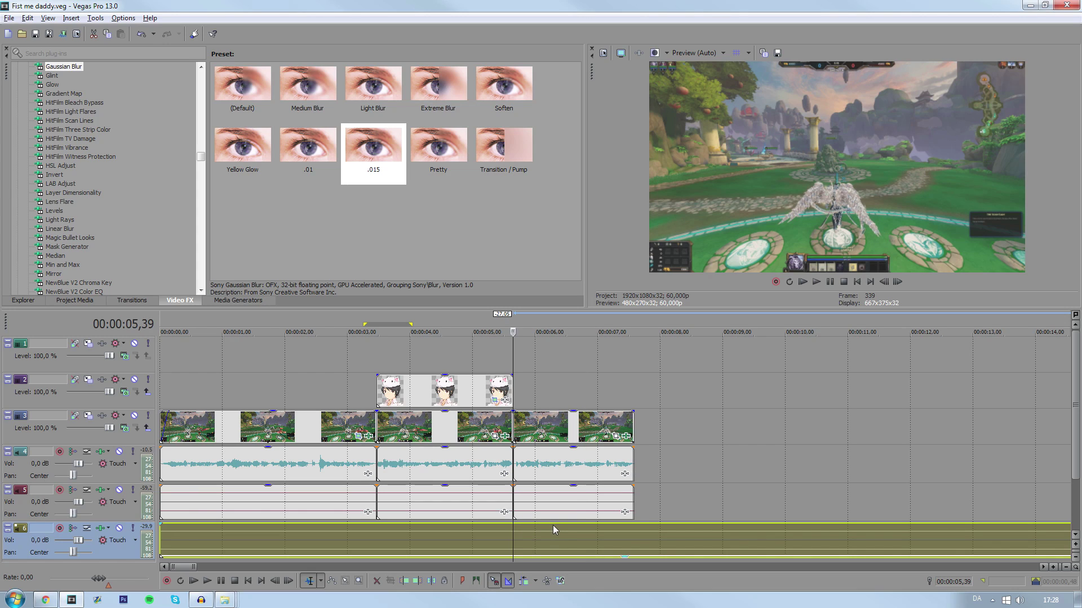
key(s)
drag(530, 541, 804, 539)
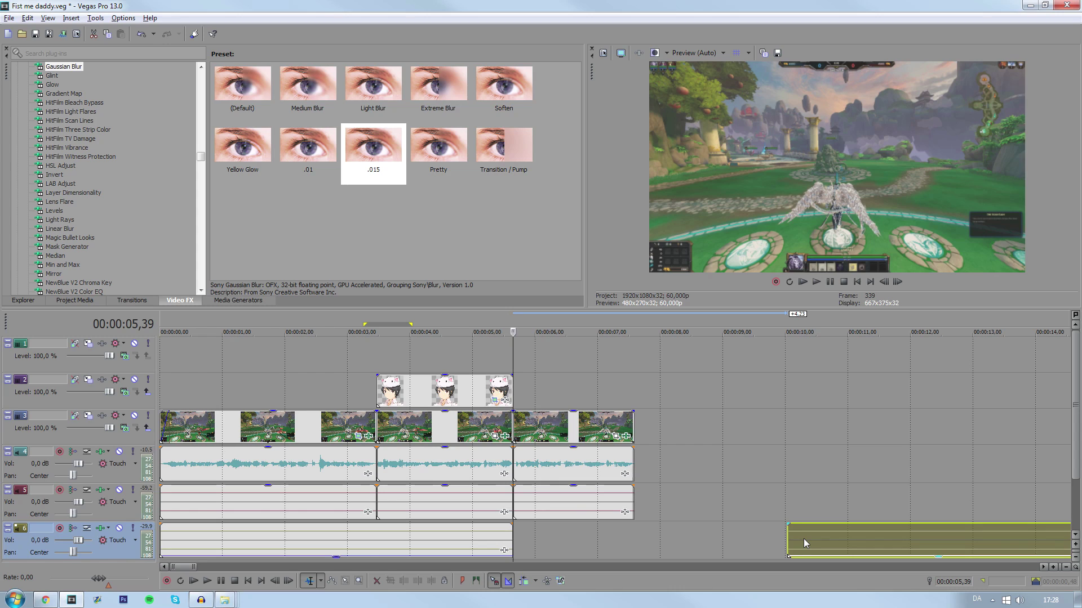
Extend the end of the third gameplay clip by about 1,27 and split it at 00:00:07,35.
click(793, 357)
scroll(792, 357, up, 2)
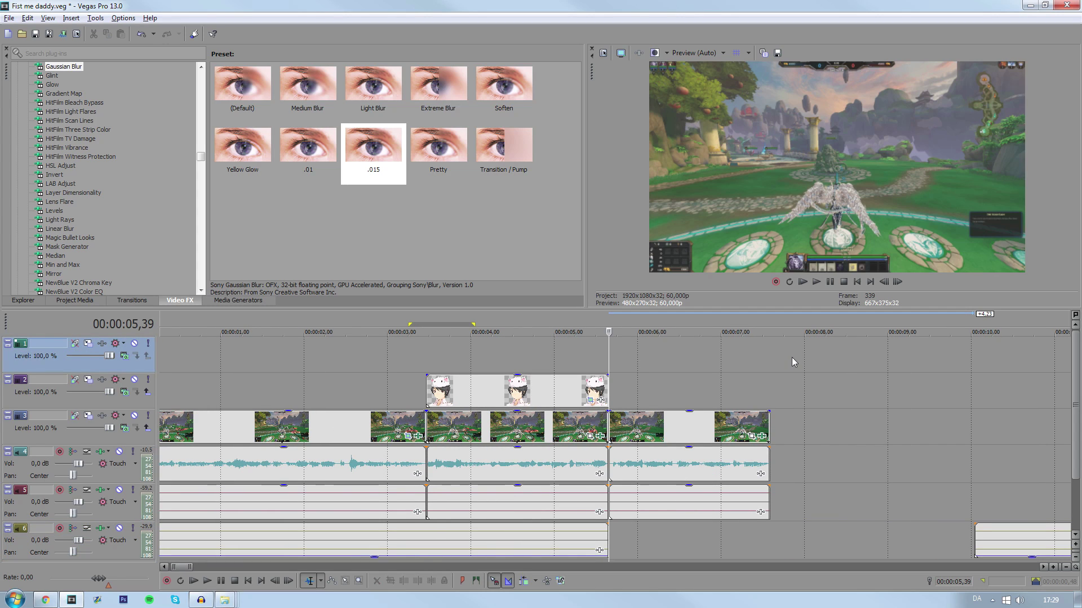
click(705, 423)
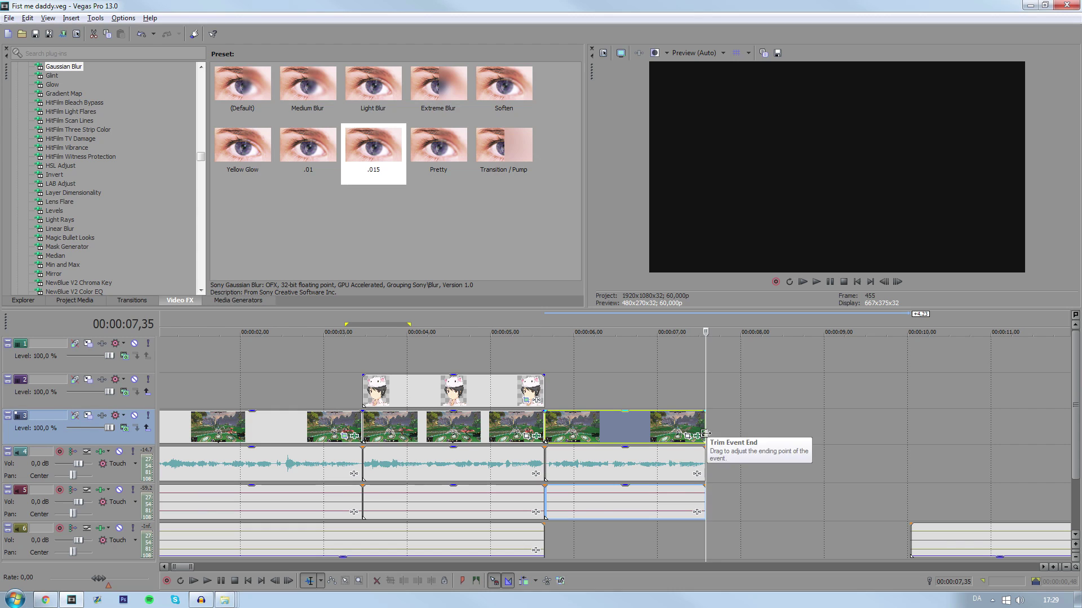
drag(705, 424, 827, 423)
key(s)
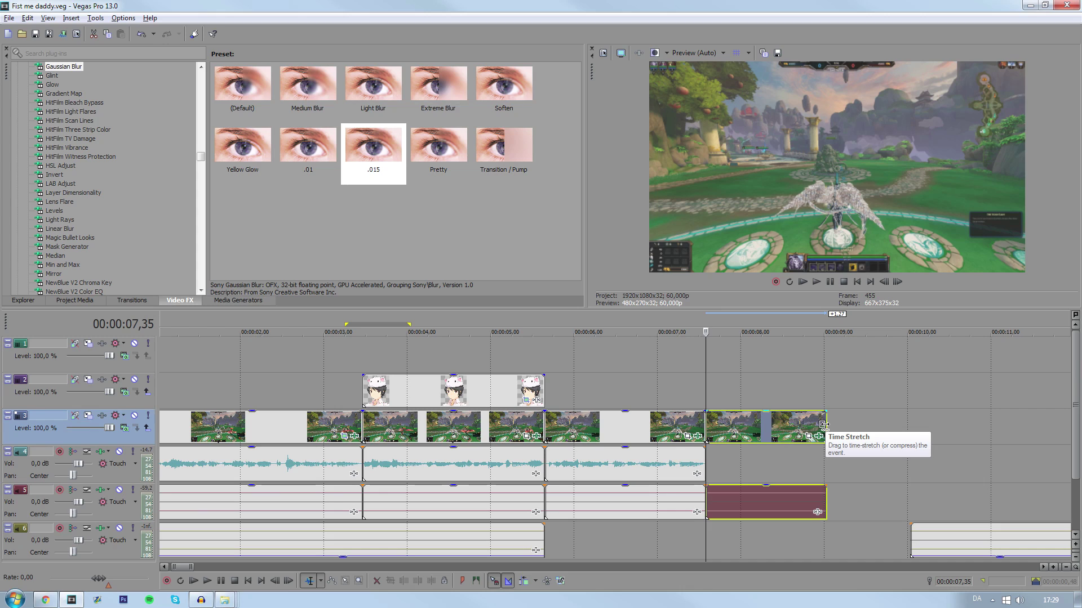
Time-stretch the new gameplay piece after 00:00:07,35 and keyframe its Pan/Crop to zoom in on the winged character.
mouse_move(826, 430)
mouse_down()
mouse_move(993, 434)
mouse_move(753, 438)
mouse_move(989, 447)
mouse_move(810, 436)
mouse_move(835, 436)
mouse_up()
click(818, 437)
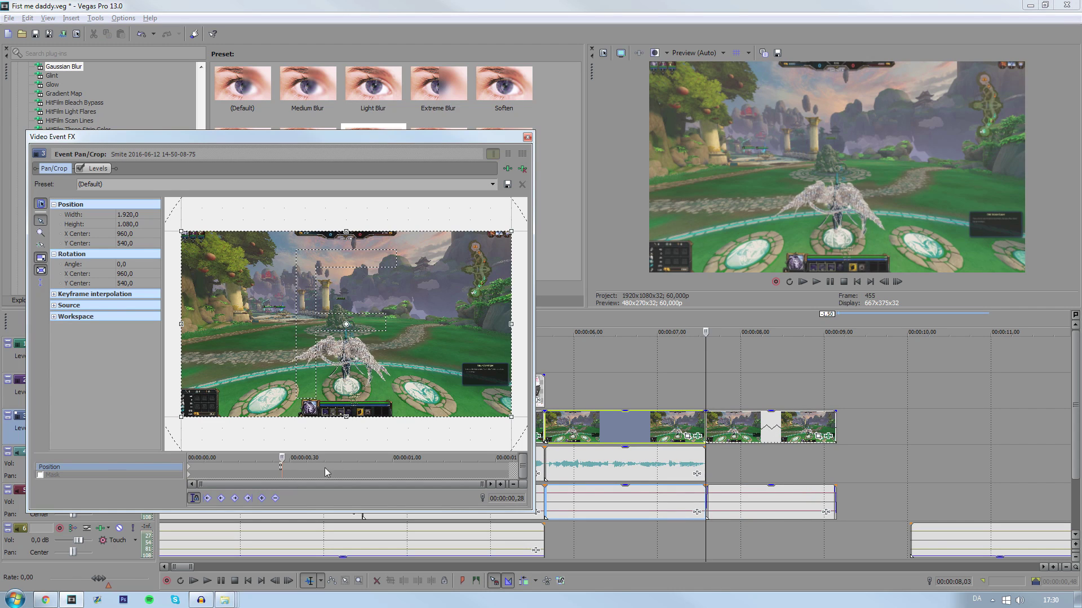
drag(315, 471, 511, 469)
drag(346, 417, 346, 383)
drag(378, 345, 378, 365)
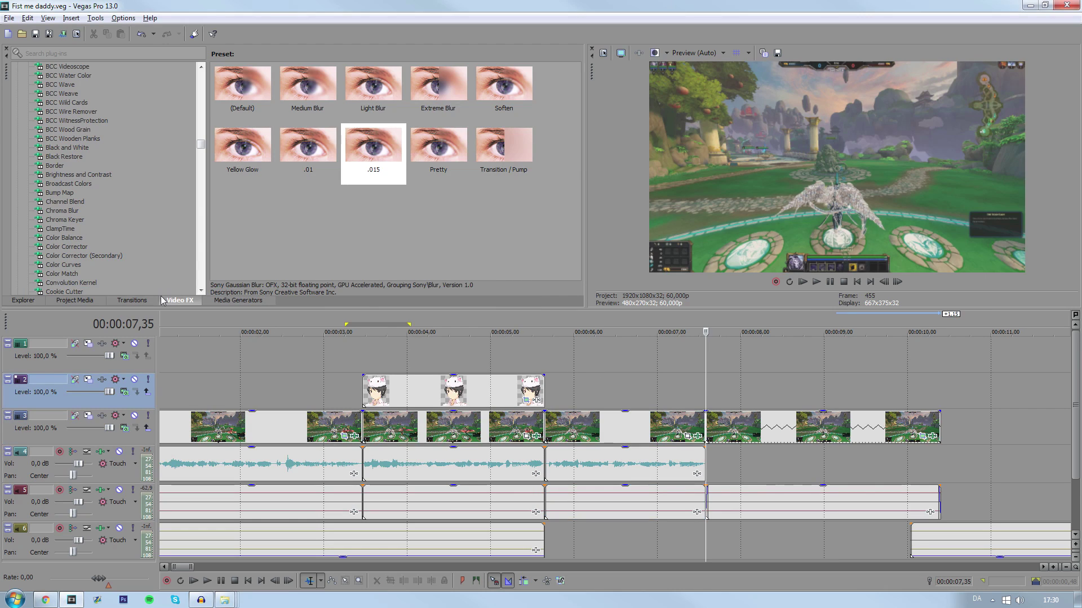
Apply the Black and White effect's default preset to the stretched gameplay clip that starts at 00:00:07,35.
click(70, 147)
drag(240, 96, 520, 267)
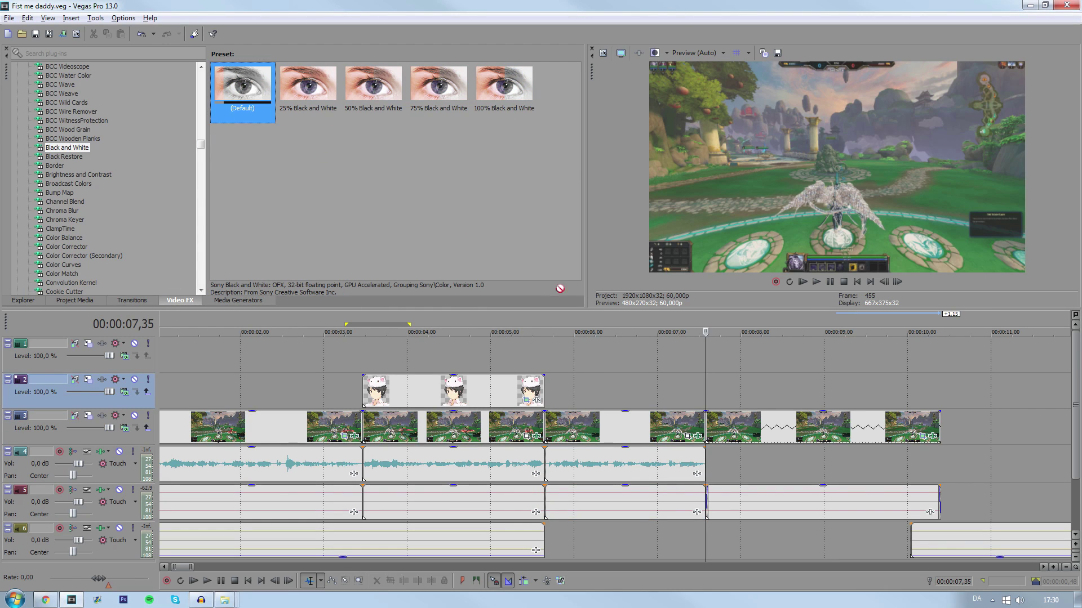
drag(711, 421, 712, 424)
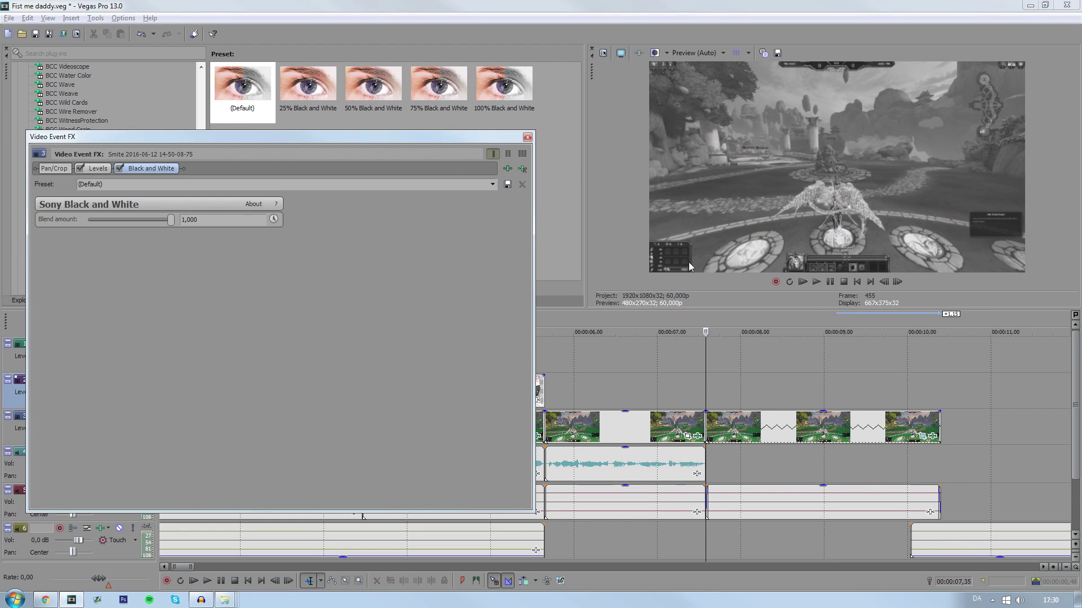
click(528, 137)
Fit the short sound clip on track 6 beneath the black-and-white clip, starting at 00:00:07,35.
click(761, 537)
drag(707, 539, 762, 538)
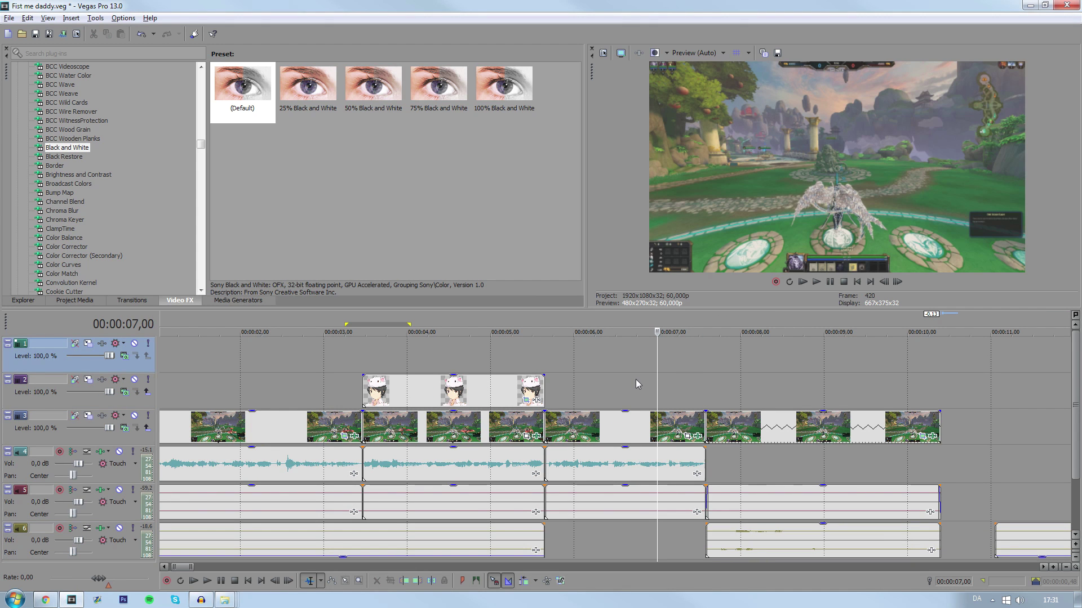
Play the change into the black-and-white clip from 00:00:07,00 and save the project.
key(space)
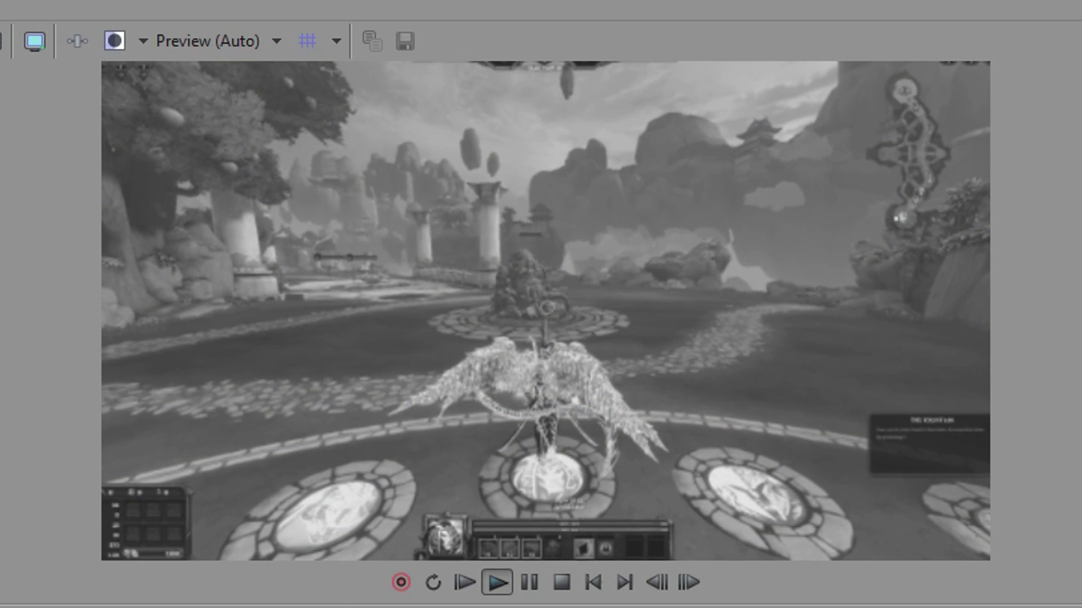
key(space)
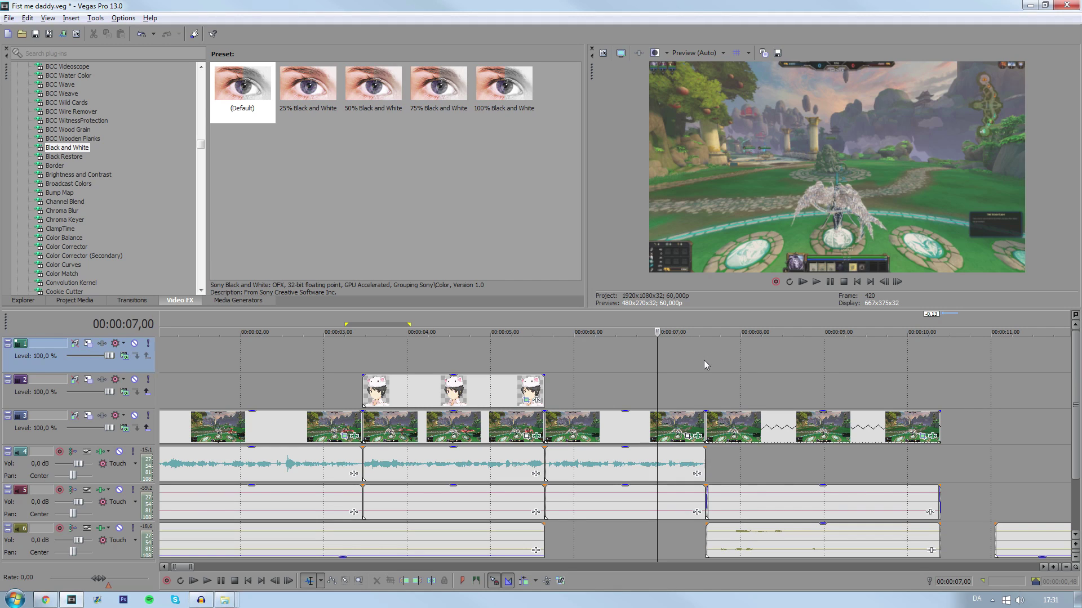
click(701, 354)
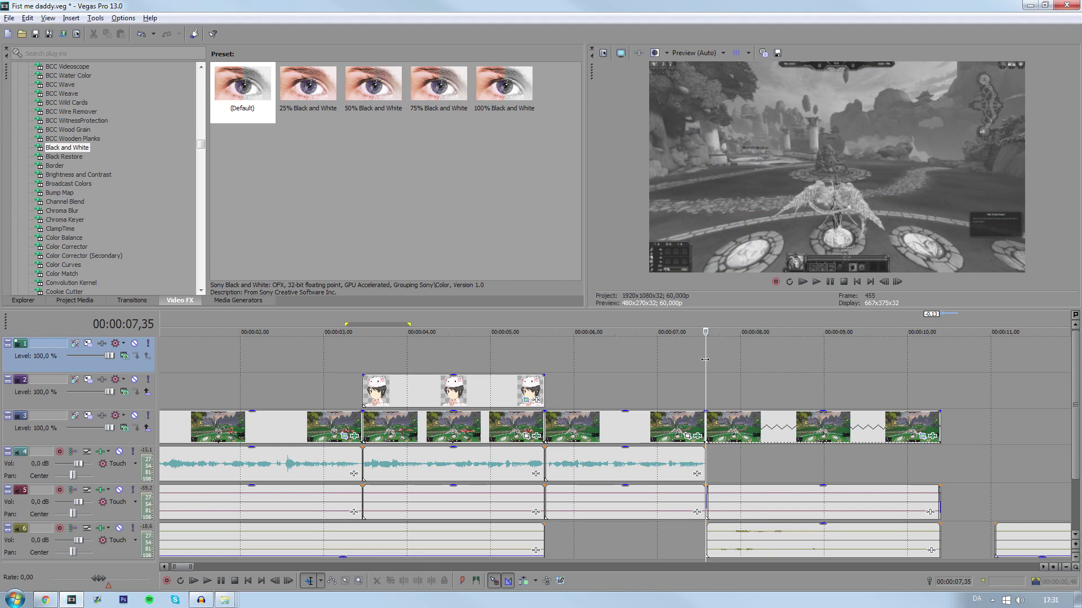
key(ctrl+s)
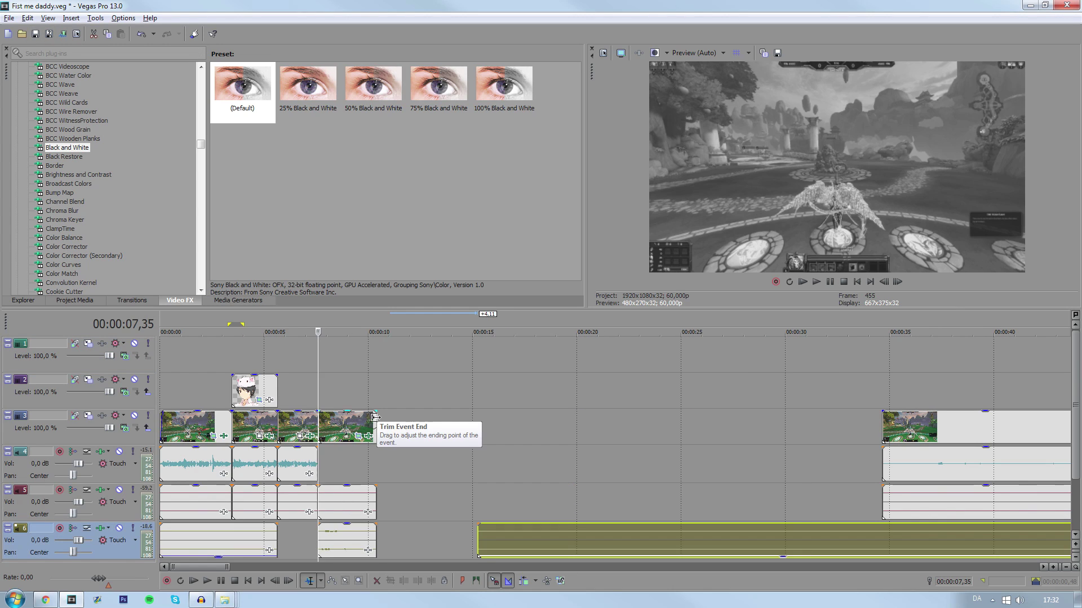
Insert an SMPTE Bars (NTSC) test pattern on track 3 directly after the black-and-white clip, at 00:00:10,24.
click(376, 417)
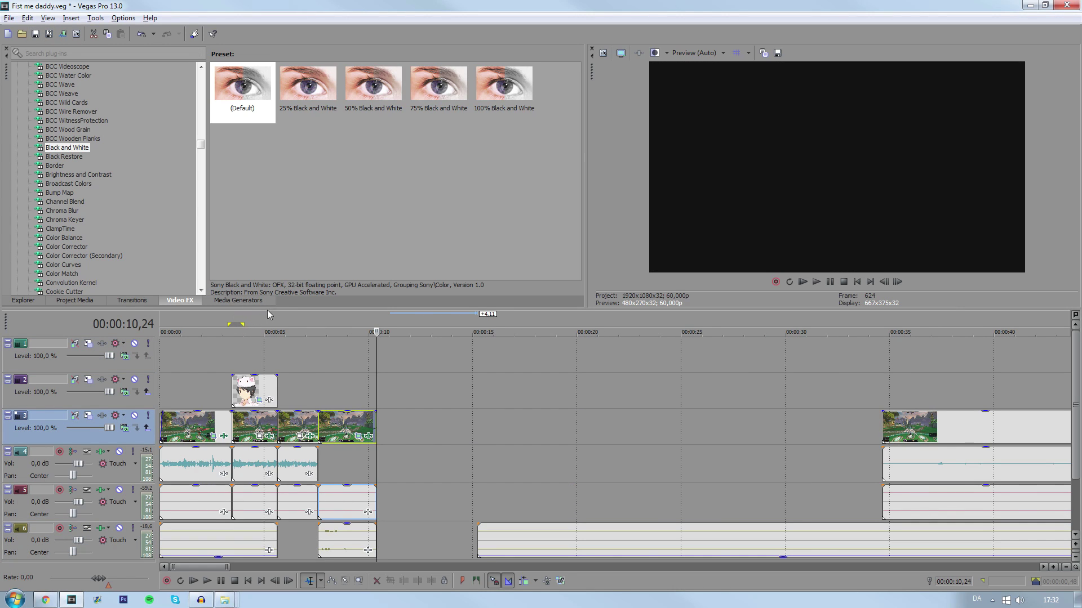
click(234, 302)
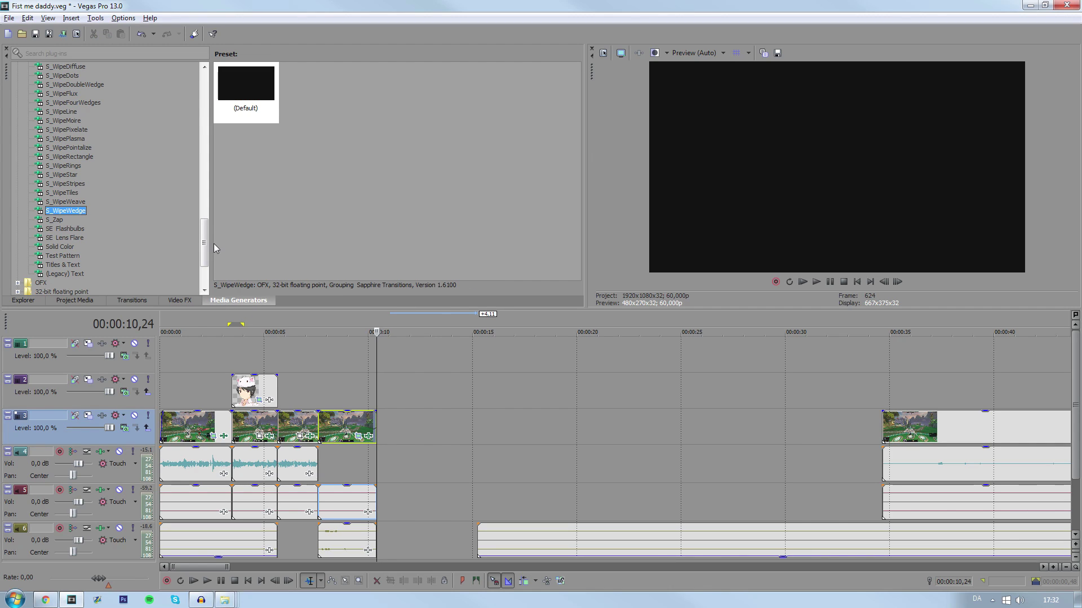
click(72, 255)
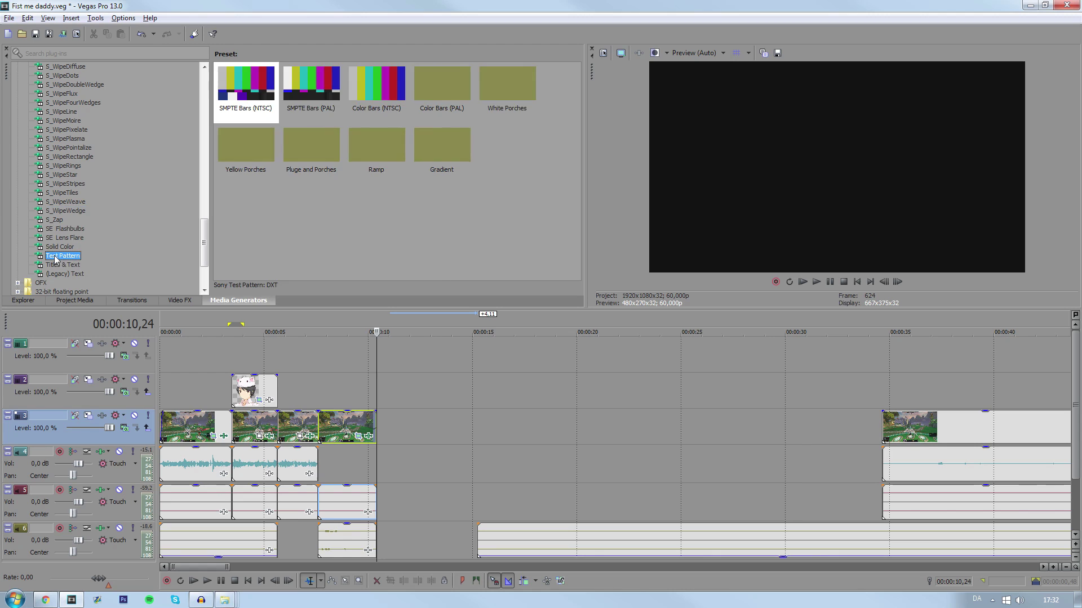
drag(237, 89, 391, 434)
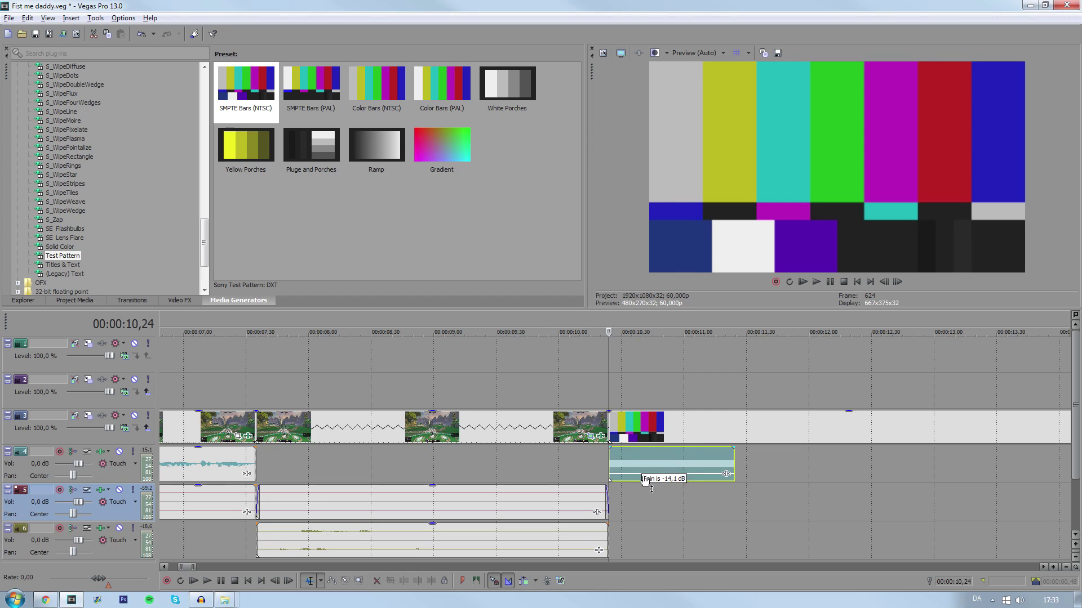
Split the test pattern and its tone on track 4 about half a second after their start and delete the remaining parts.
click(673, 460)
key(s)
click(673, 430)
key(s)
click(694, 434)
ctrl+click(694, 460)
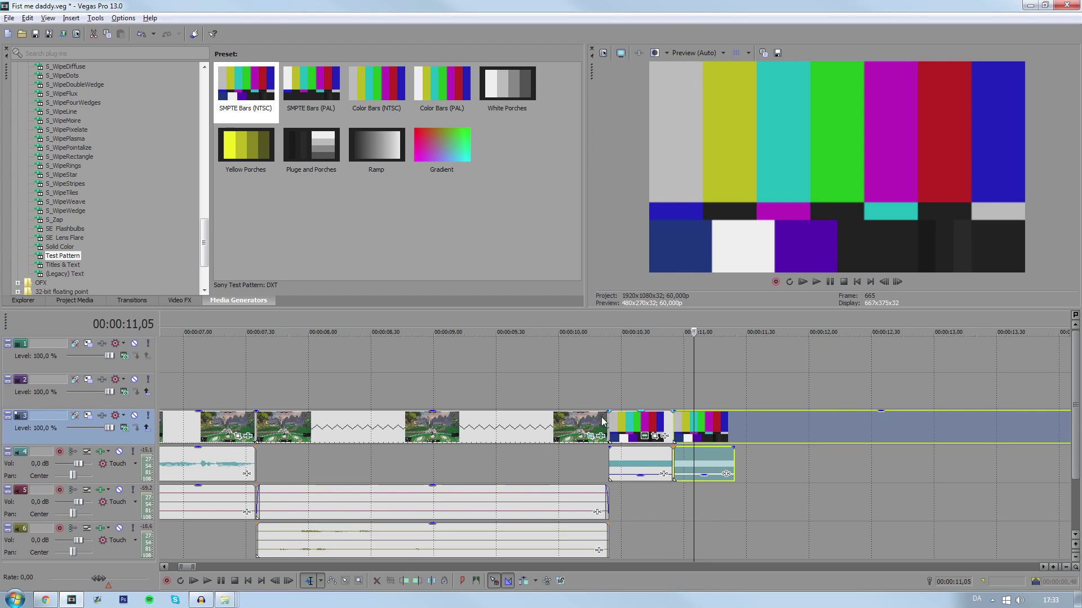
key(Delete)
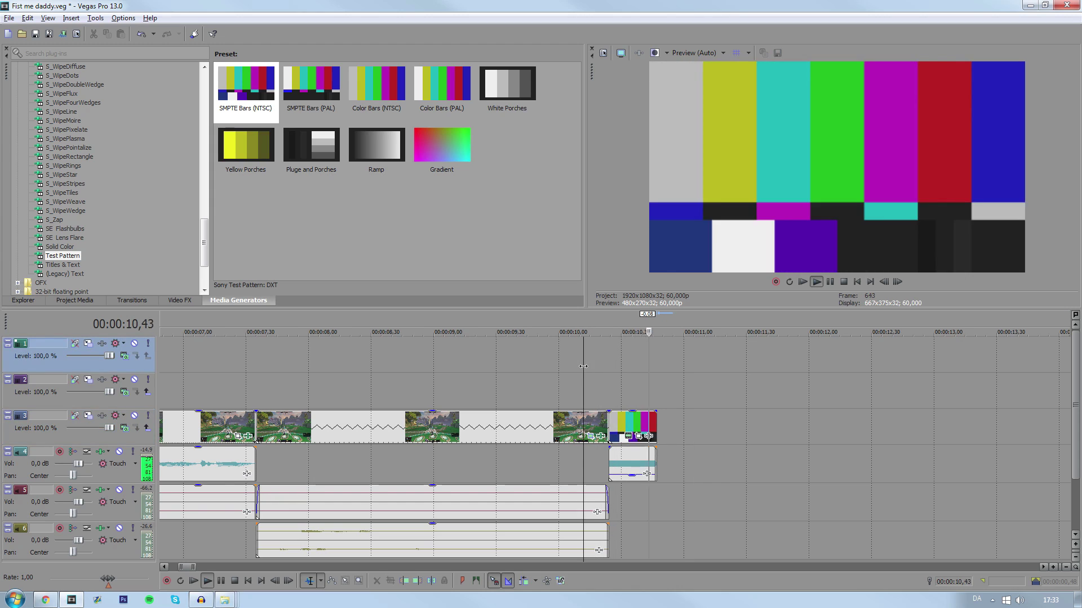
Stop the playback and move the remaining background audio on track 6 to start directly after the test pattern.
key(space)
scroll(628, 400, down, 4)
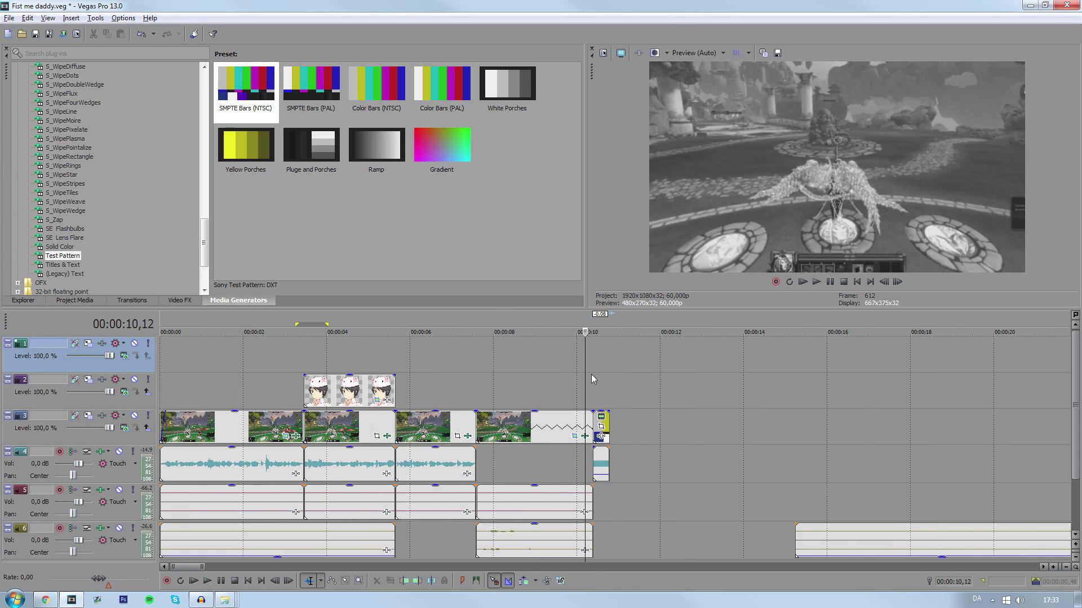
drag(948, 531, 671, 534)
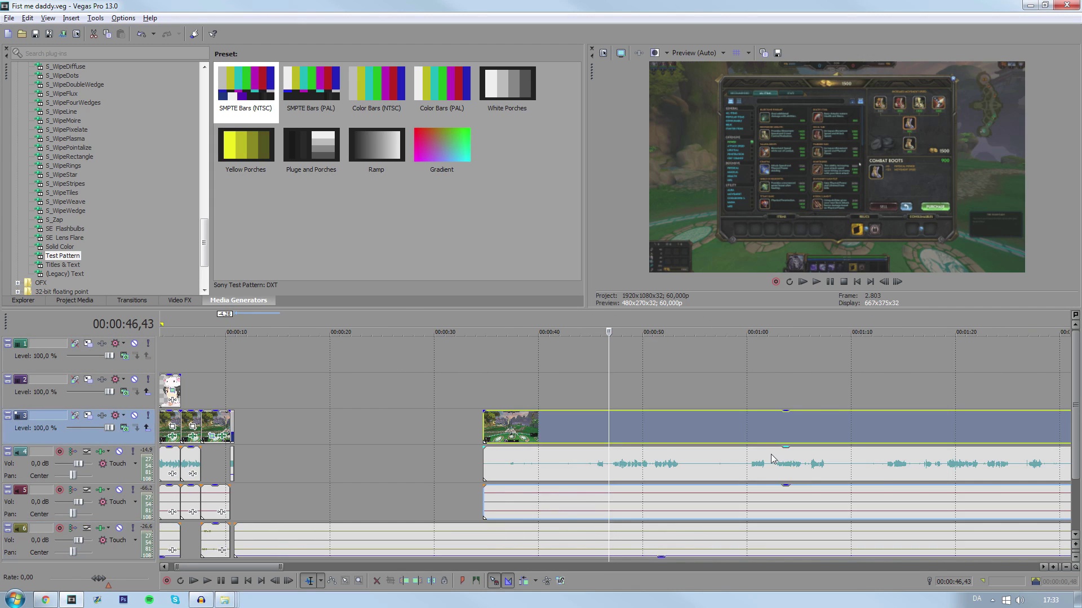
scroll(772, 459, up, 3)
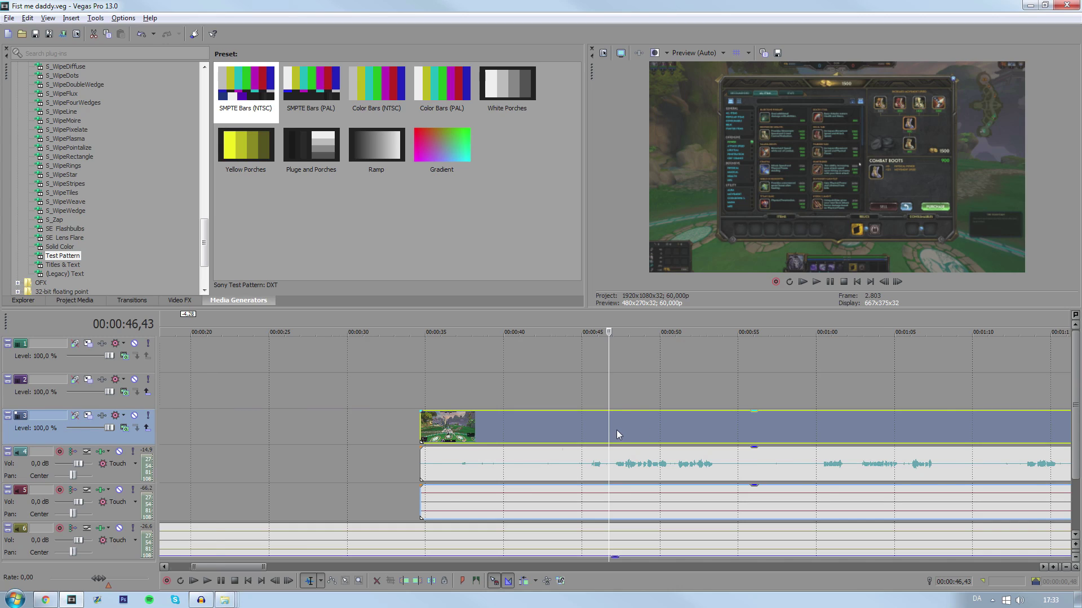
scroll(386, 416, down, 8)
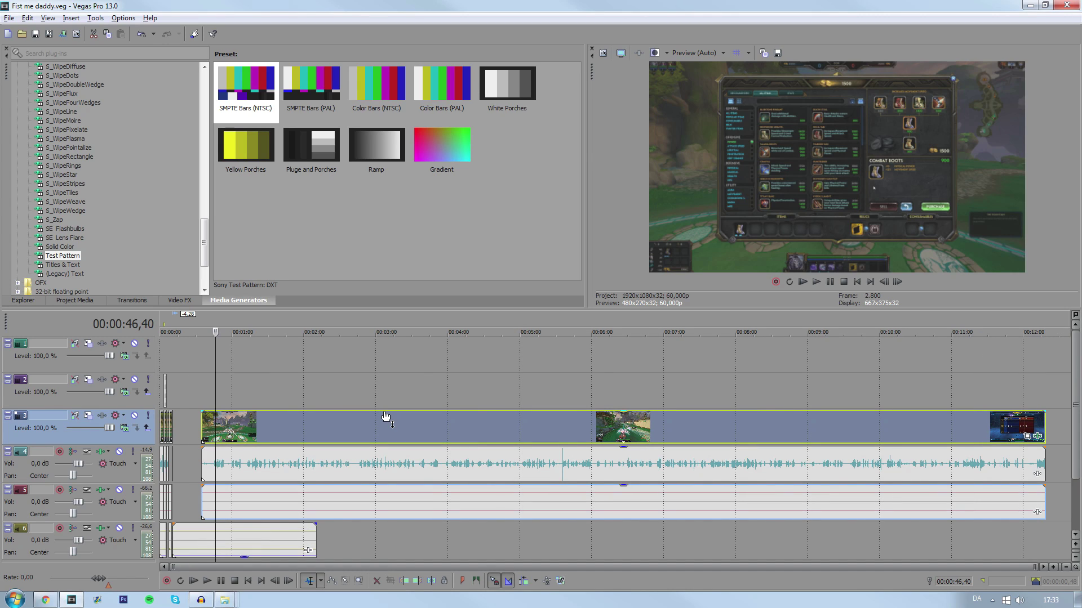
scroll(382, 414, up, 4)
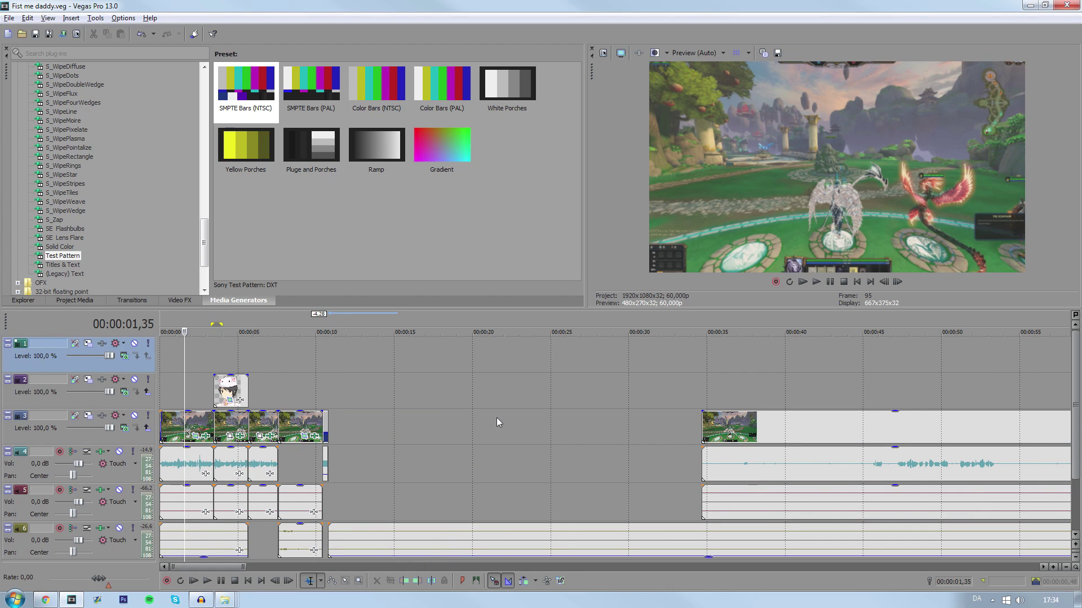
scroll(497, 394, down, 5)
scroll(498, 387, down, 3)
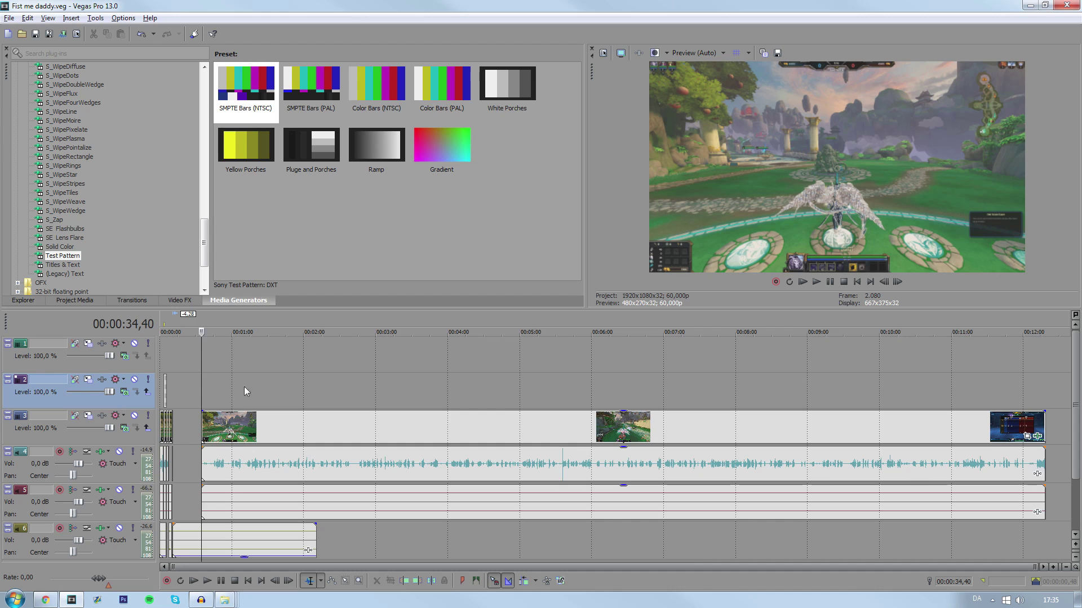
Play the remaining gameplay clip briefly from 00:00:34,40 and set the video preview quality to Best (Full).
scroll(440, 422, up, 3)
key(space)
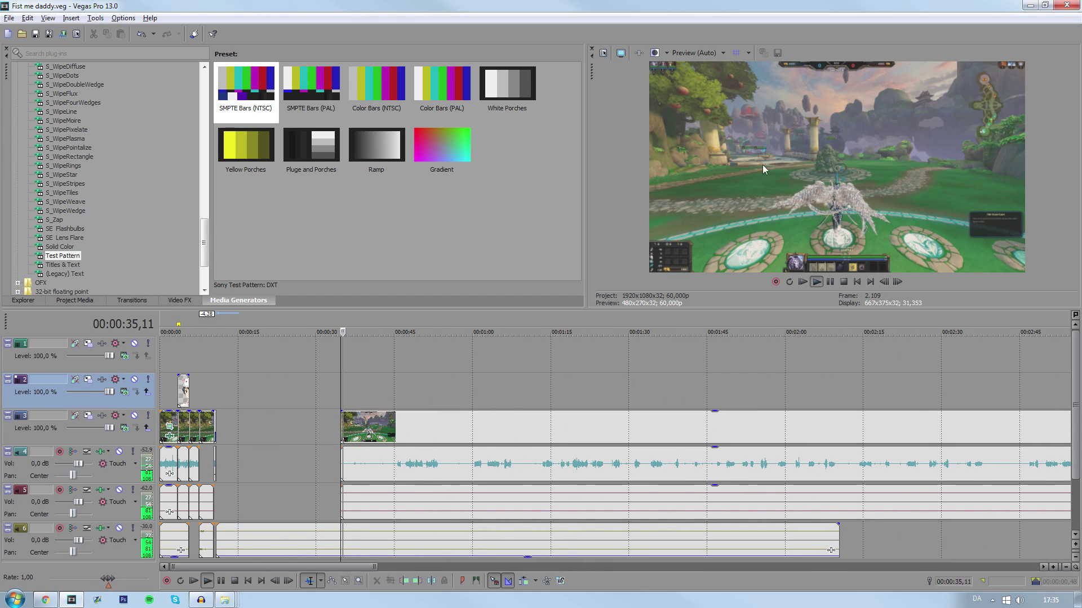
key(space)
click(684, 55)
mouse_move(698, 79)
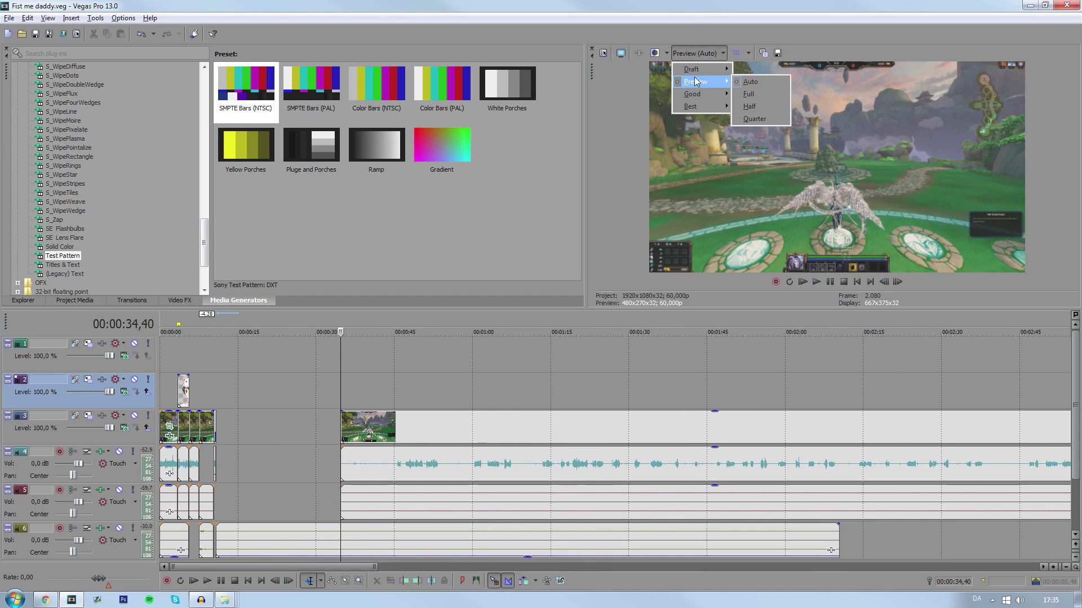
click(752, 82)
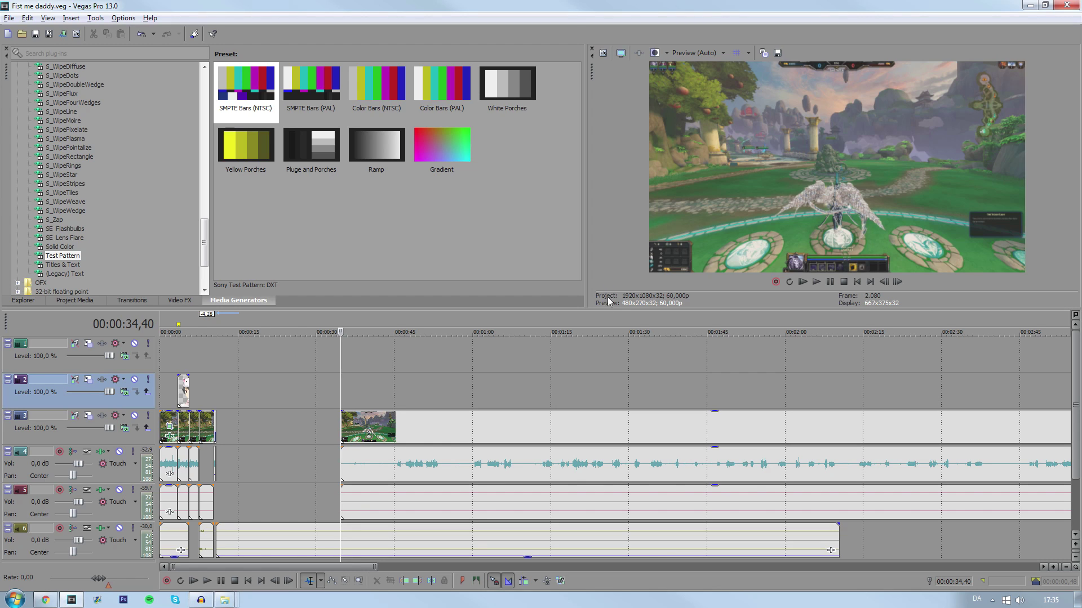
click(697, 53)
mouse_move(709, 111)
click(748, 119)
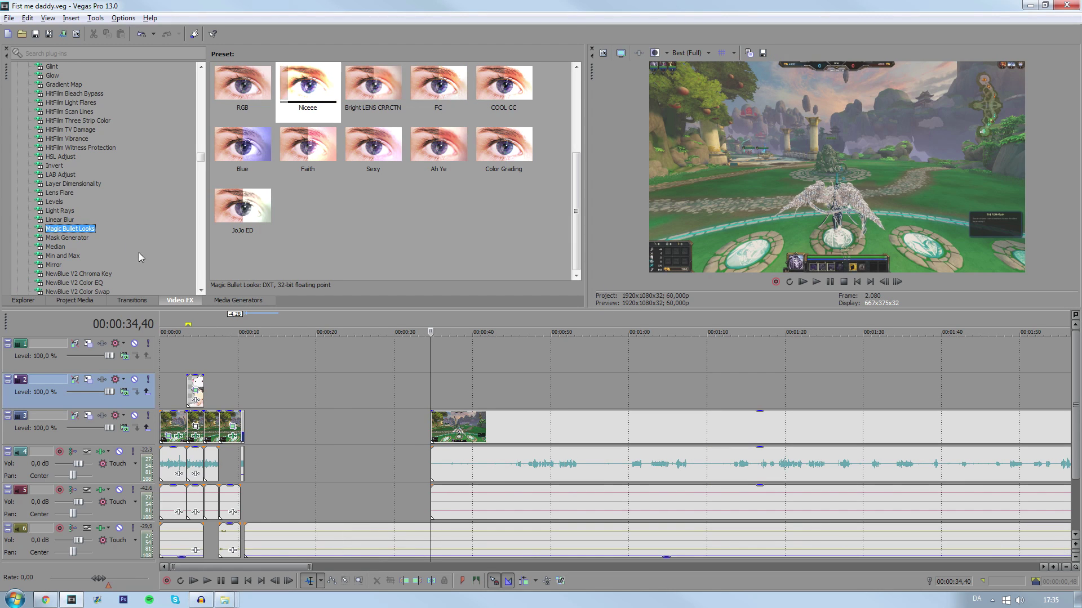
Apply the Magic Bullet Looks preset Faith to the gameplay clip starting at 00:00:34,40 and play the result.
click(370, 227)
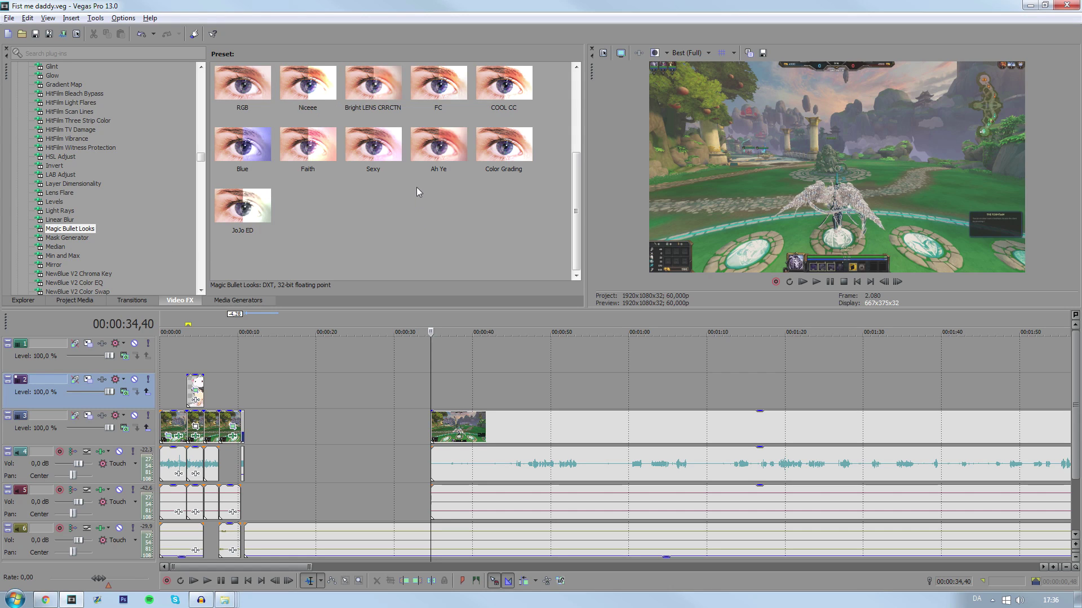
click(319, 160)
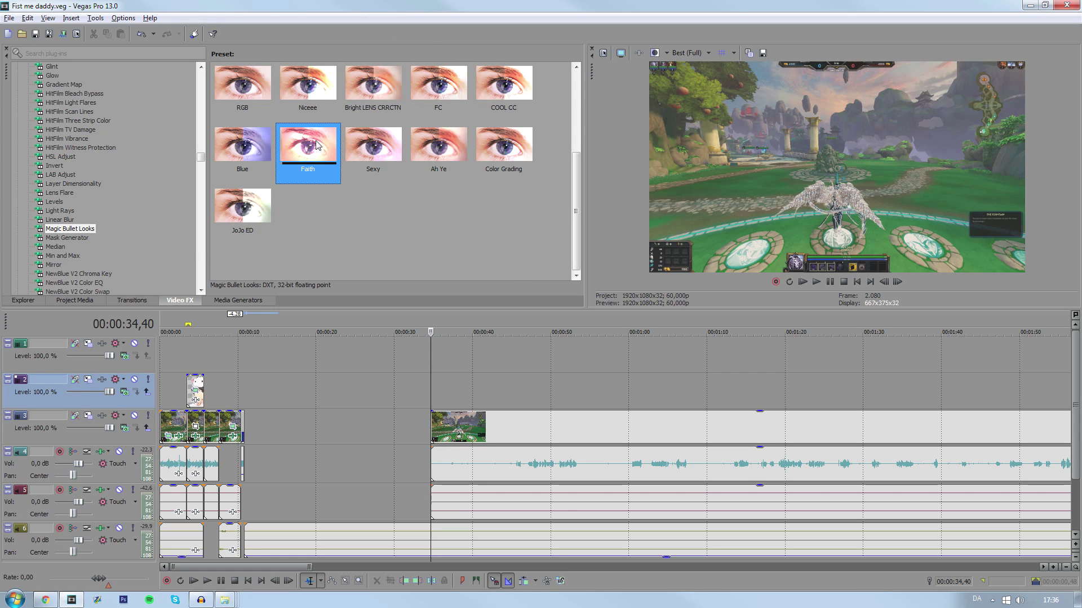
drag(321, 145, 813, 220)
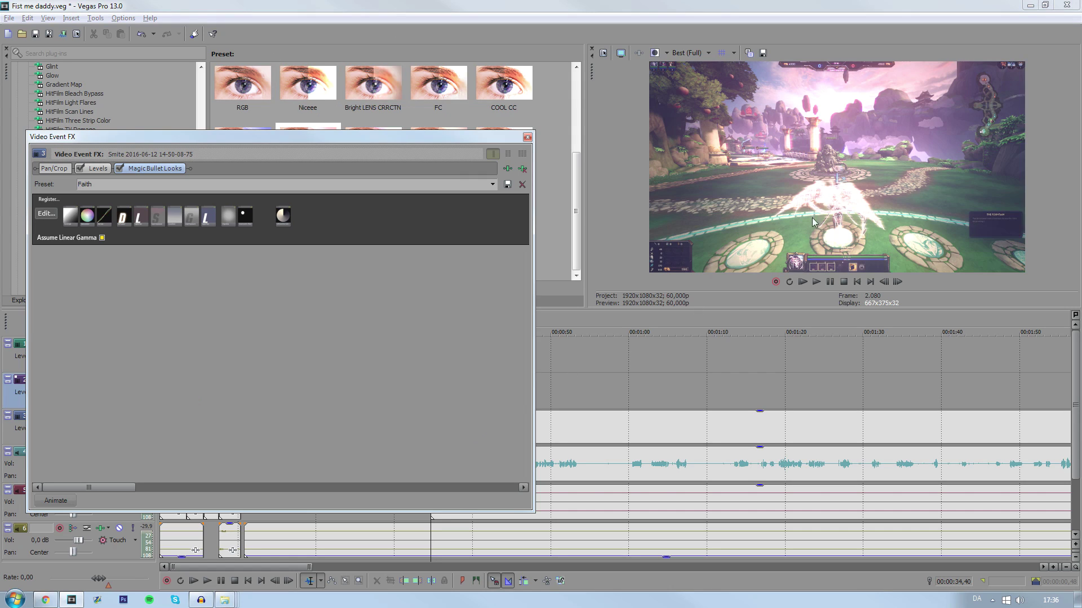
click(527, 138)
key(space)
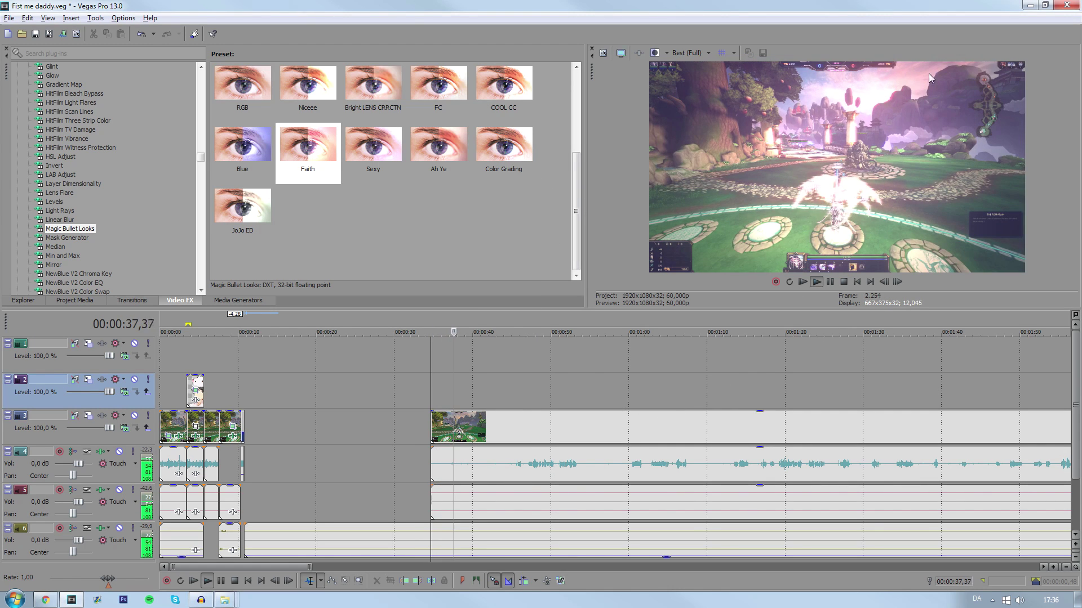
key(space)
Set the video preview quality to Preview (Auto) and play the color-graded clip again from 00:00:34,40.
click(690, 53)
mouse_move(690, 85)
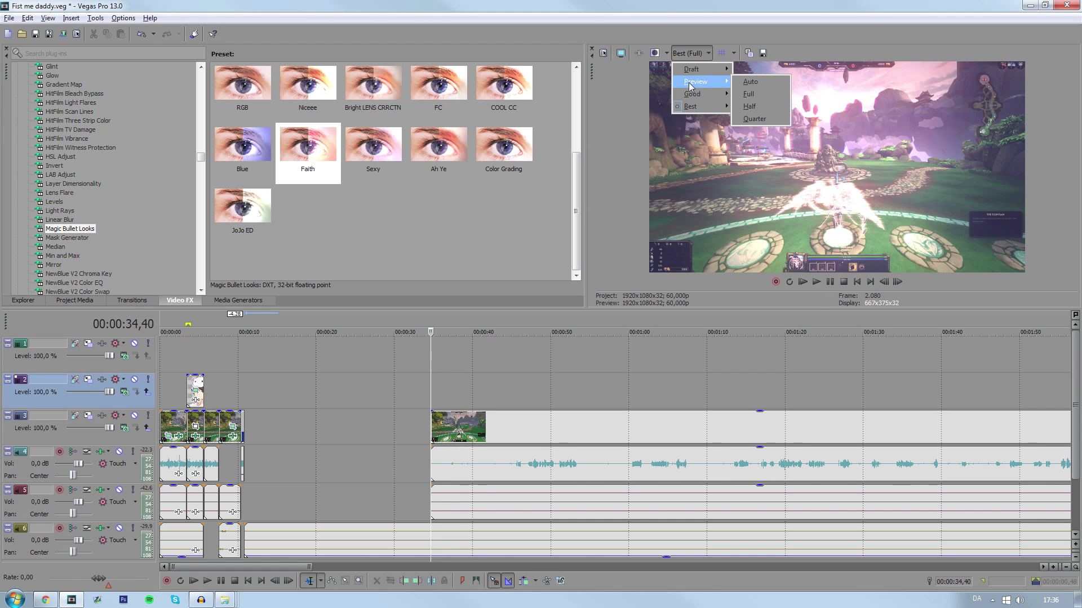
click(750, 82)
key(space)
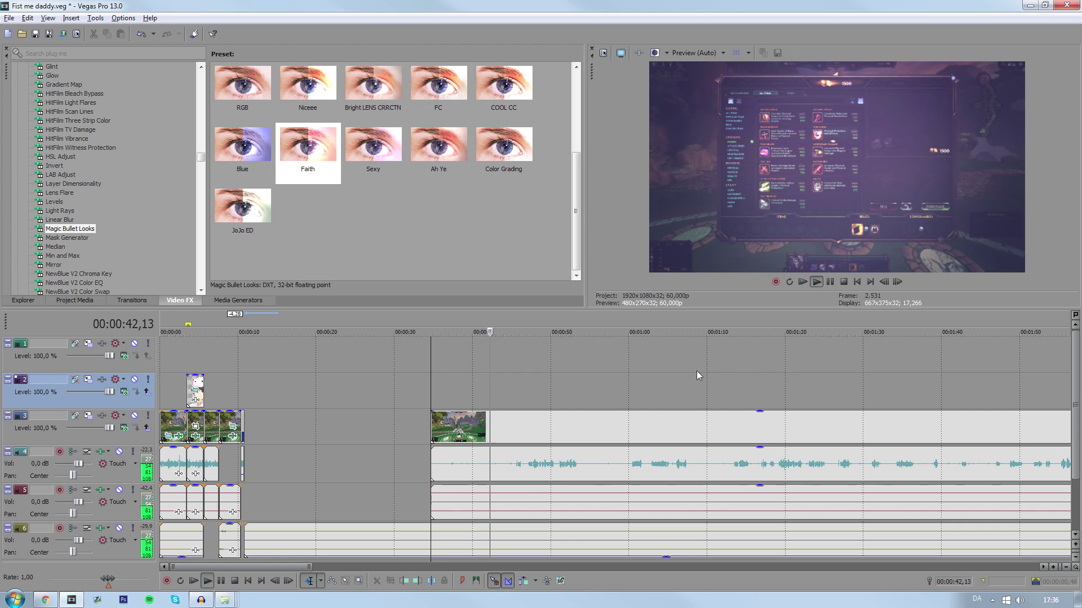
key(space)
Make a time selection from the start of the color-graded clip at 00:00:34,40 to 00:00:40,29 and play that range.
scroll(682, 388, up, 1)
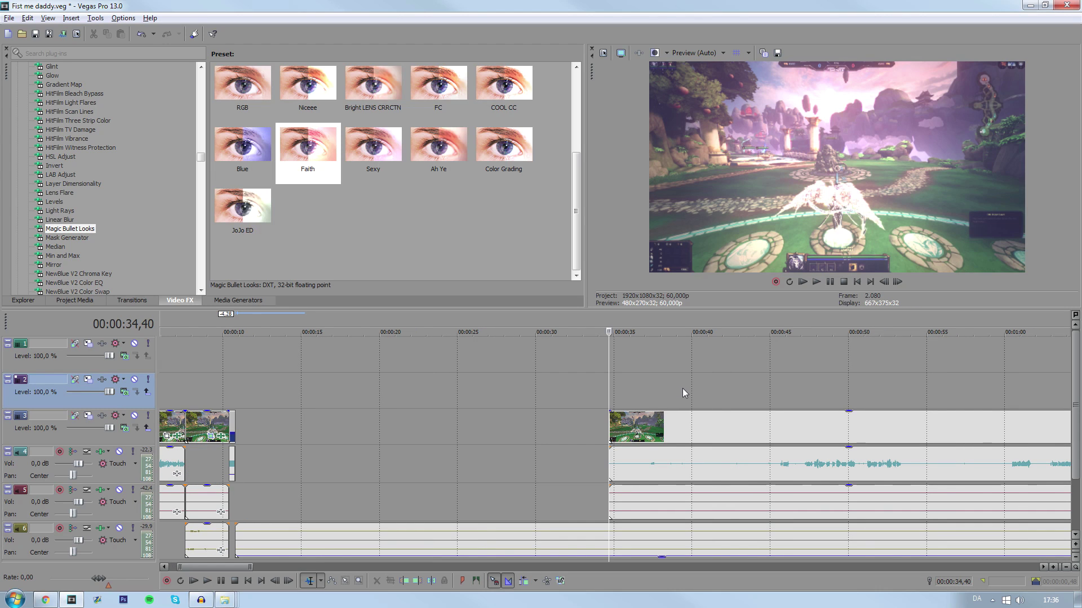
drag(699, 393, 609, 390)
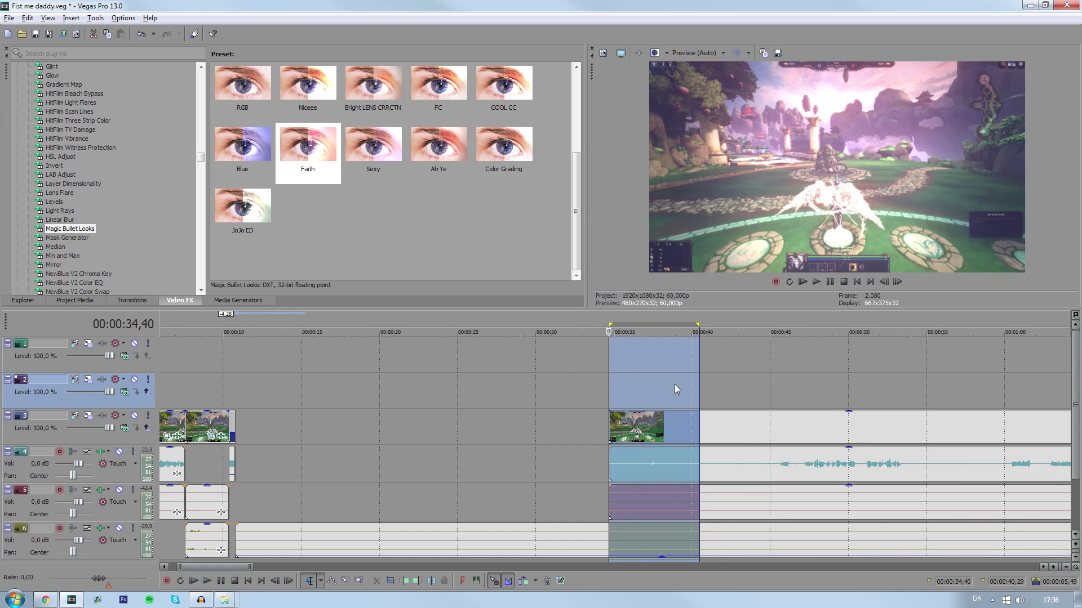
key(Escape)
key(space)
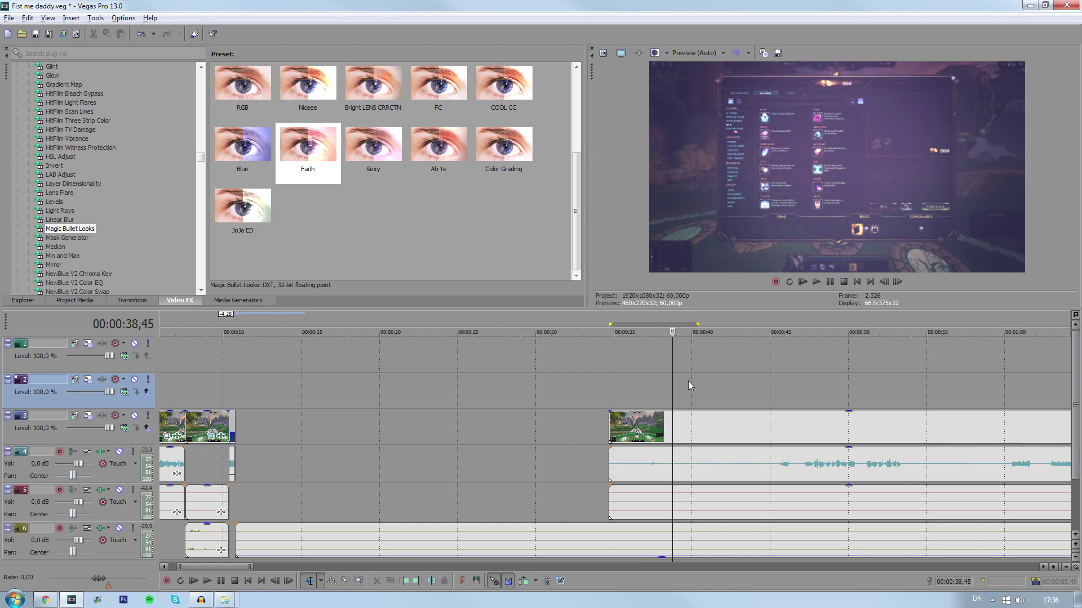
key(space)
key(space)
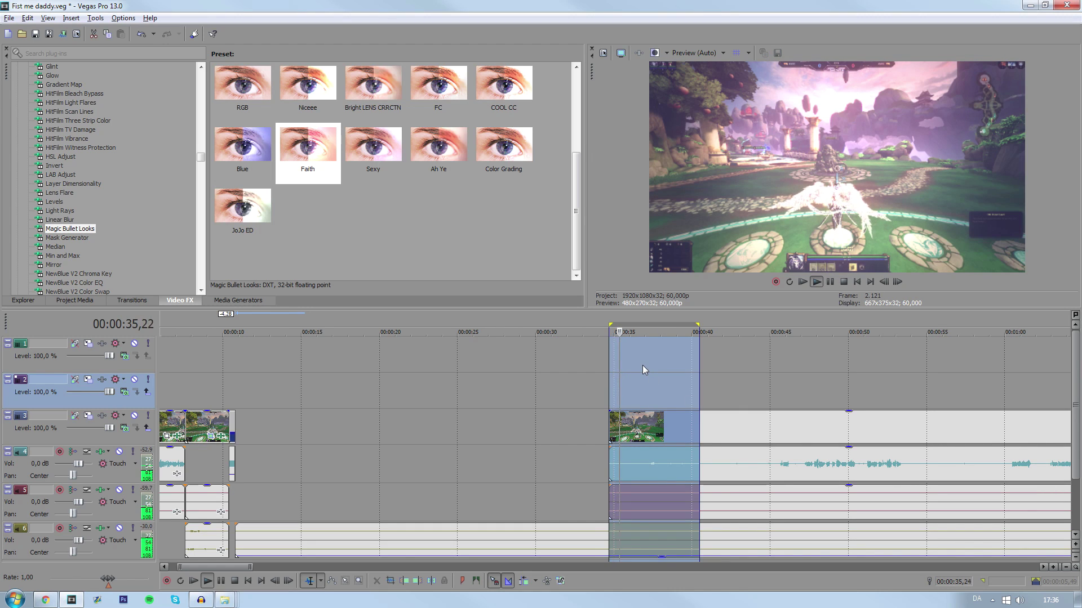